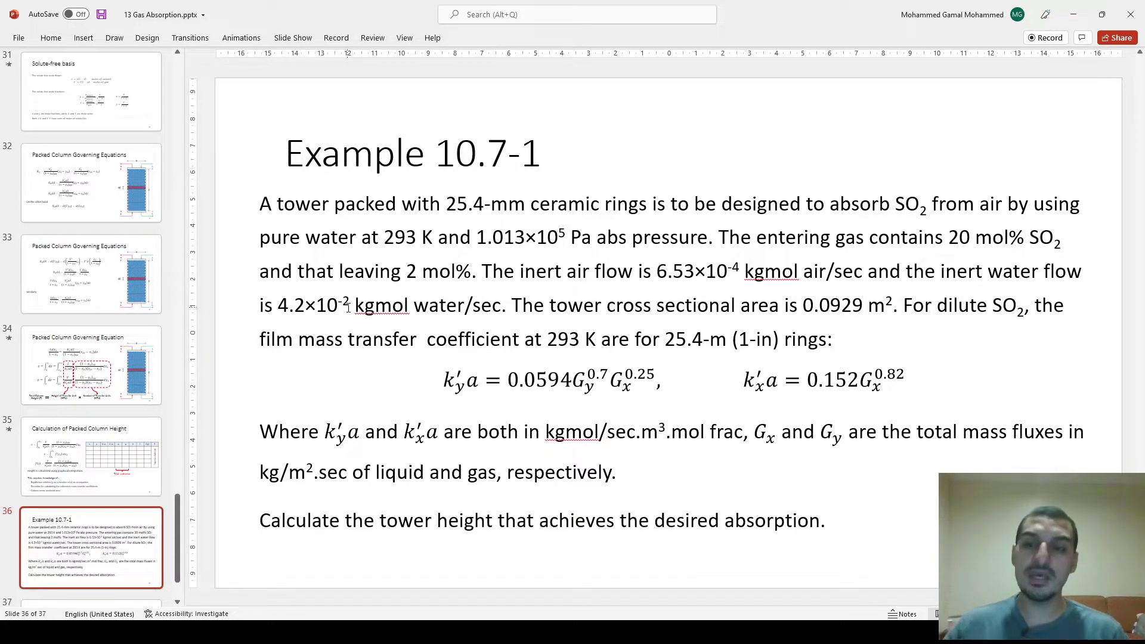
Step: Check the textbook PDF, then highlight the 25.4-mm ceramic ring packing and pure water solvent on the slide
key("alt+Tab")
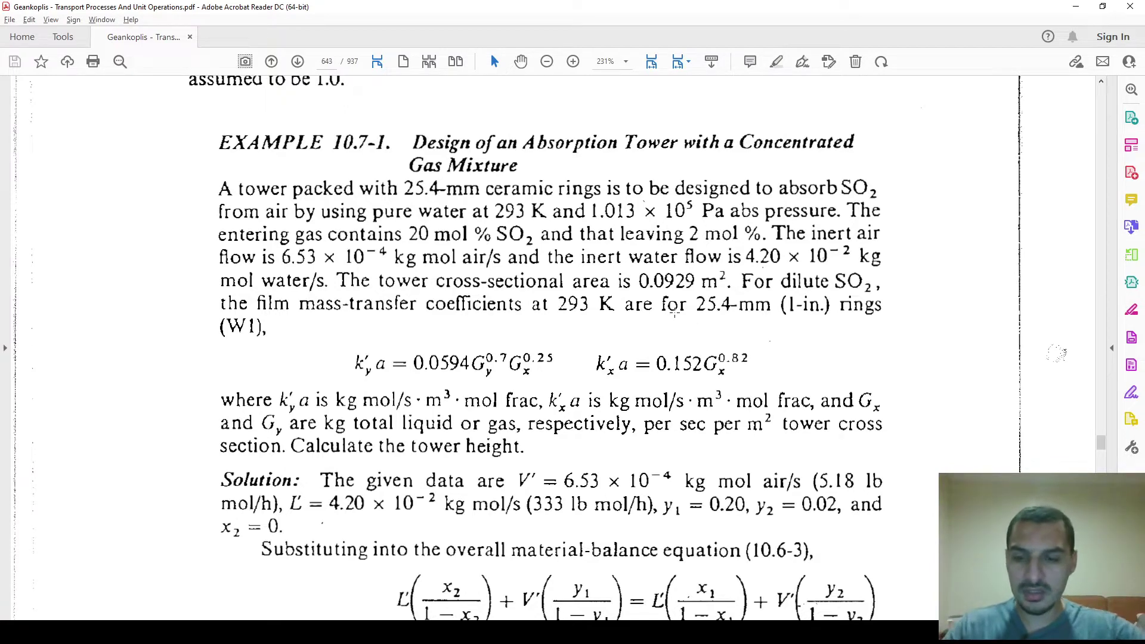
key("alt+Tab")
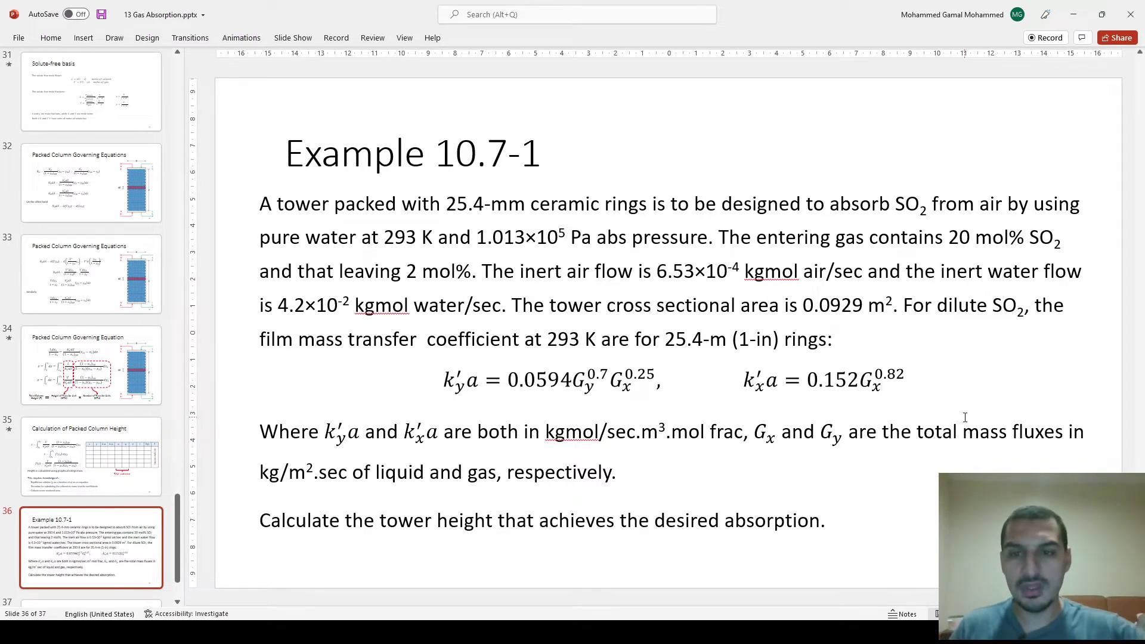
left_click_drag(442, 203, 643, 206)
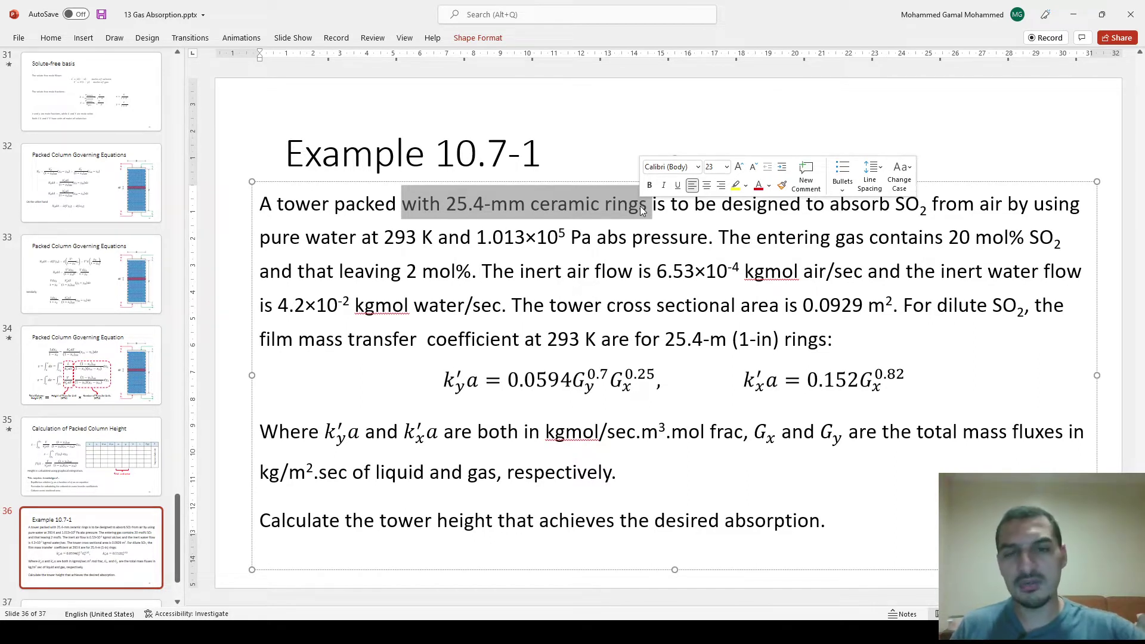
left_click(639, 205)
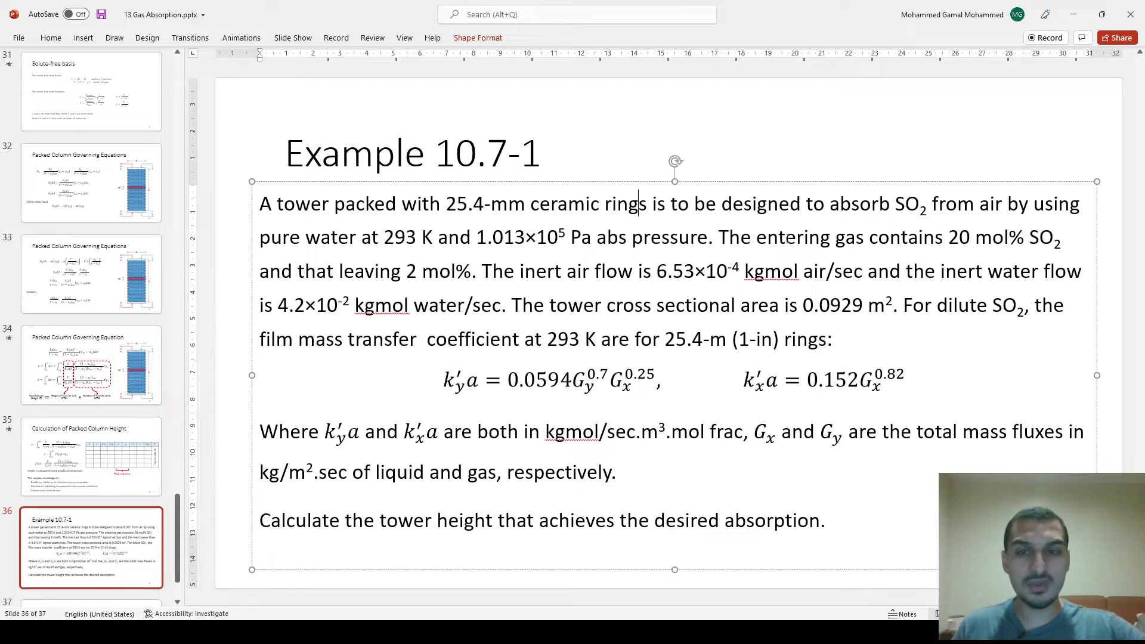
left_click_drag(261, 237, 362, 247)
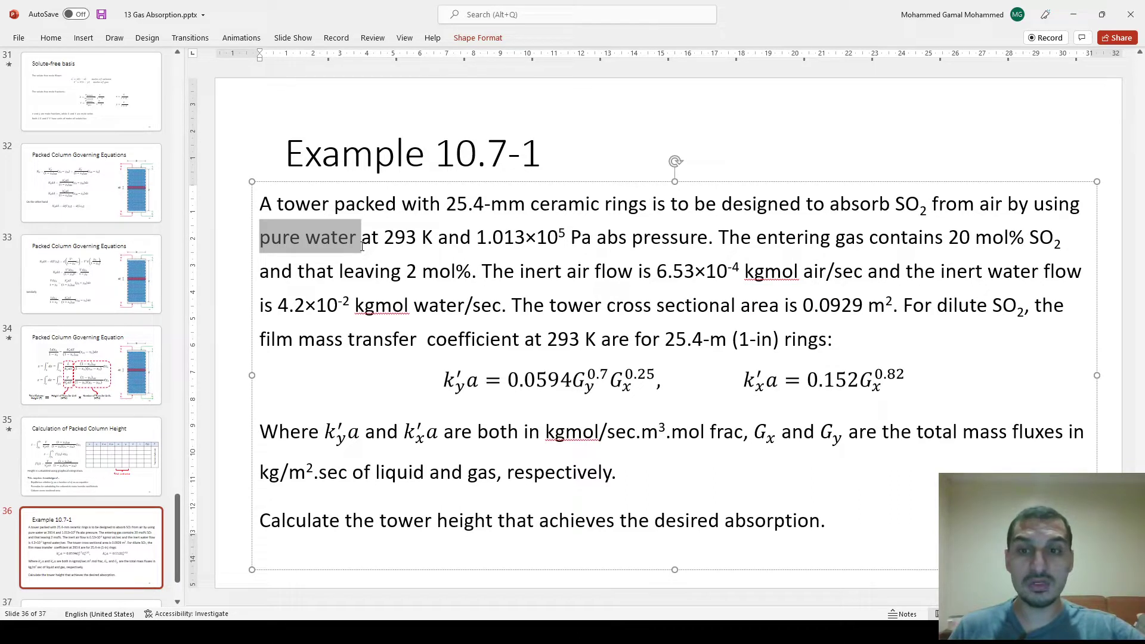
left_click(422, 271)
Step: Highlight the temperature, pressure, 20 and 2 mol% SO2, inert flow rates and 0.0929 m2 tower area
left_click_drag(385, 233, 707, 237)
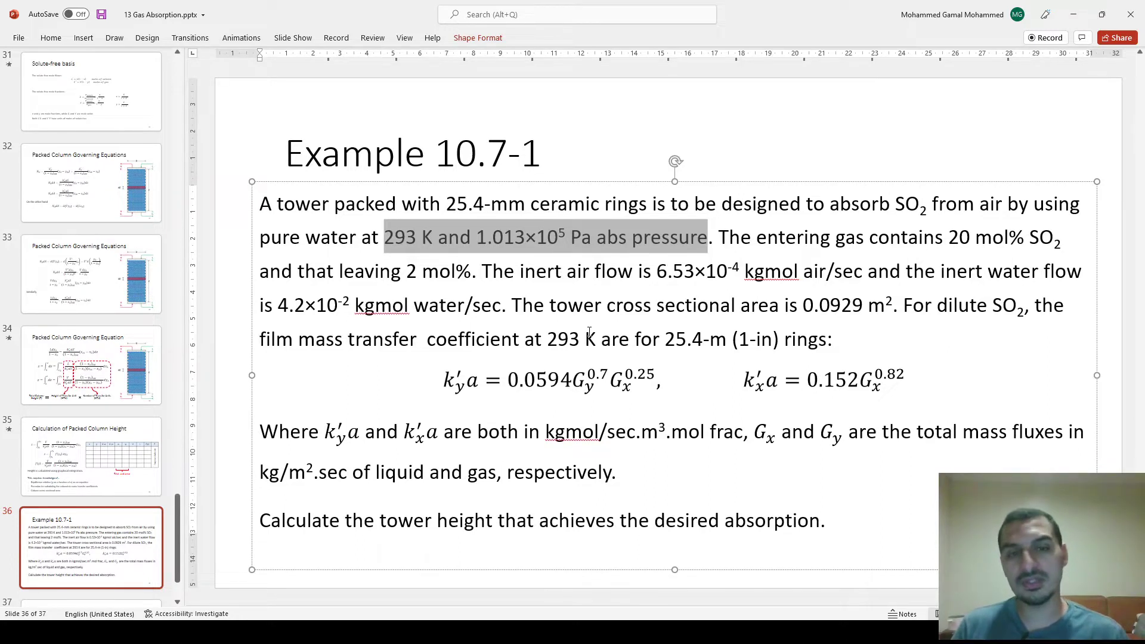
left_click_drag(944, 233, 1059, 241)
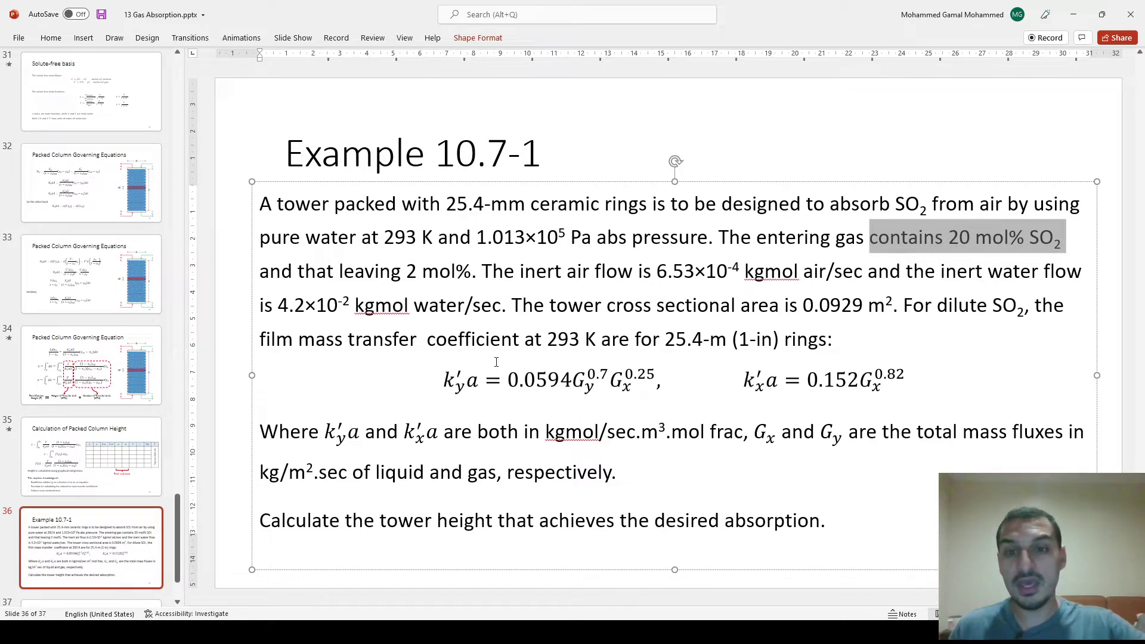
left_click_drag(408, 271, 482, 266)
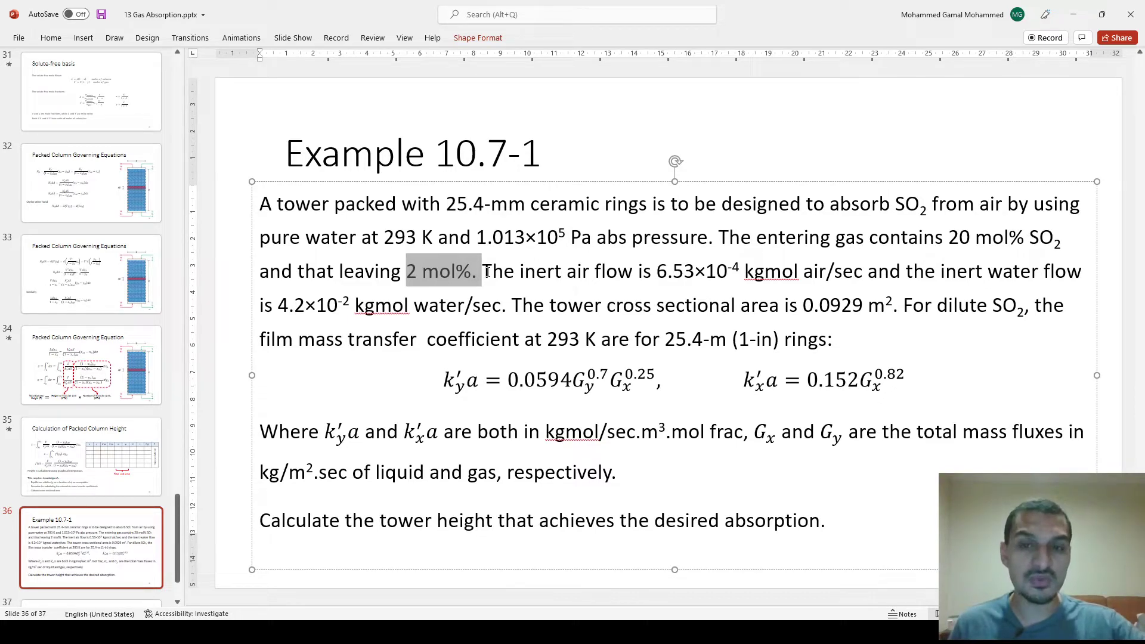
left_click_drag(484, 269, 866, 271)
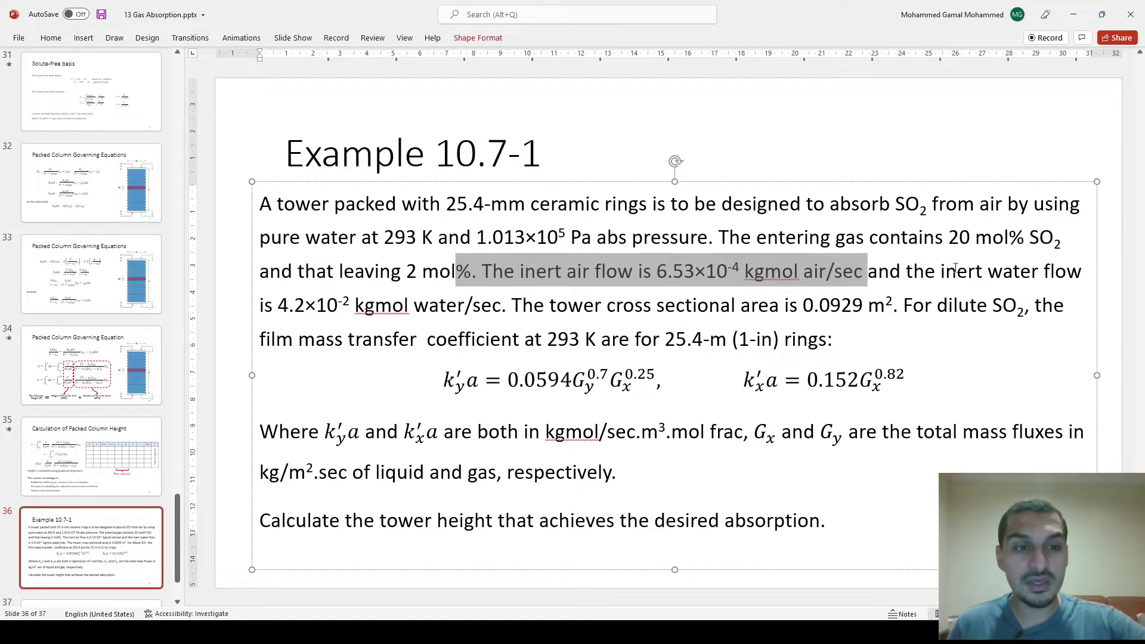
left_click_drag(949, 275, 493, 310)
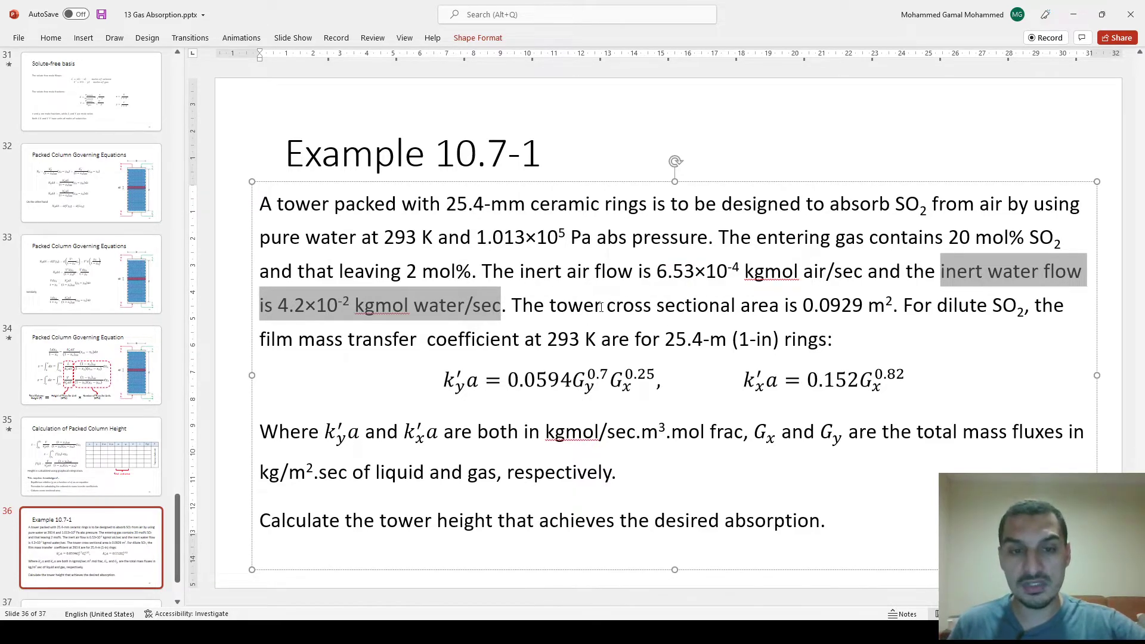
left_click_drag(512, 300, 889, 289)
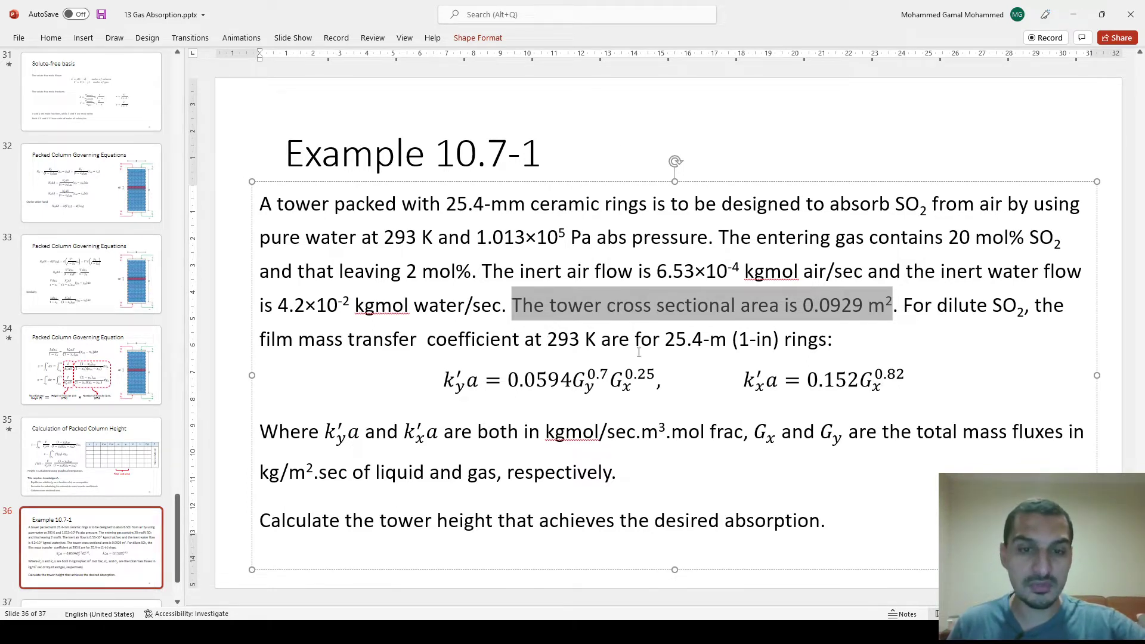
Step: Highlight the film coefficient equations, k'ya/k'xa units, Gx/Gy total mass fluxes and kg/m².sec units
left_click_drag(442, 382, 972, 396)
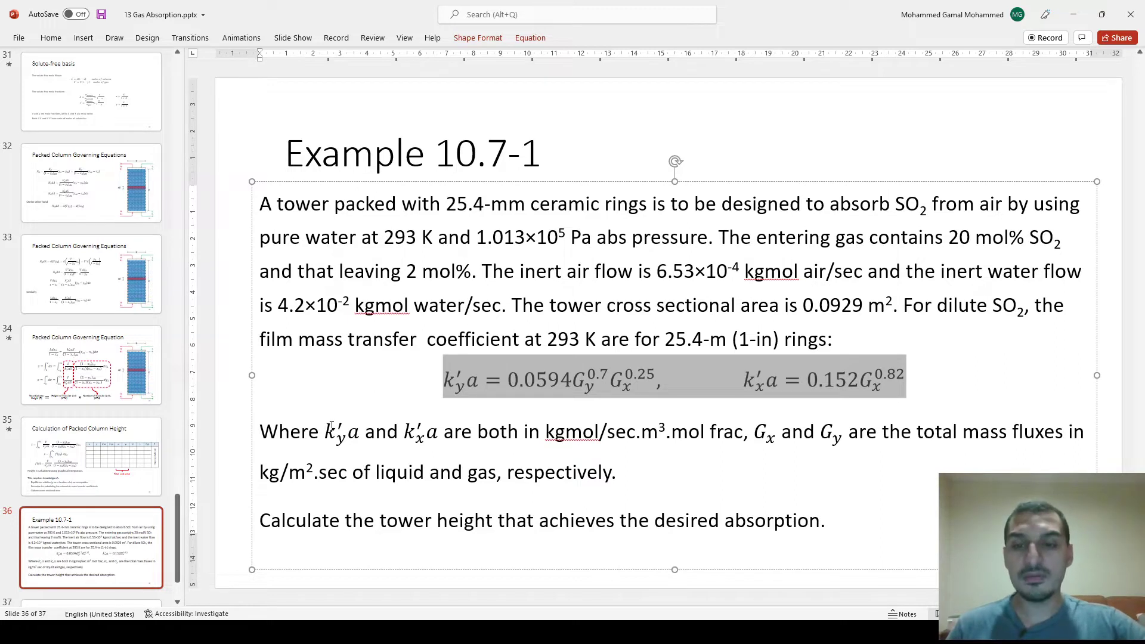
left_click_drag(326, 430, 733, 431)
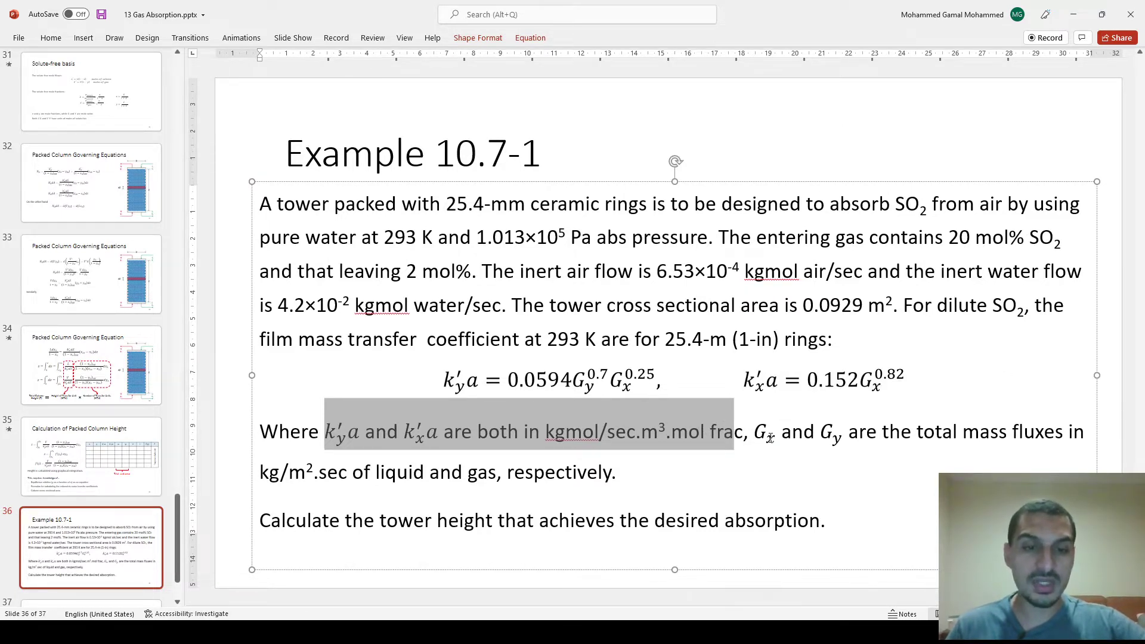
left_click_drag(755, 431, 1068, 439)
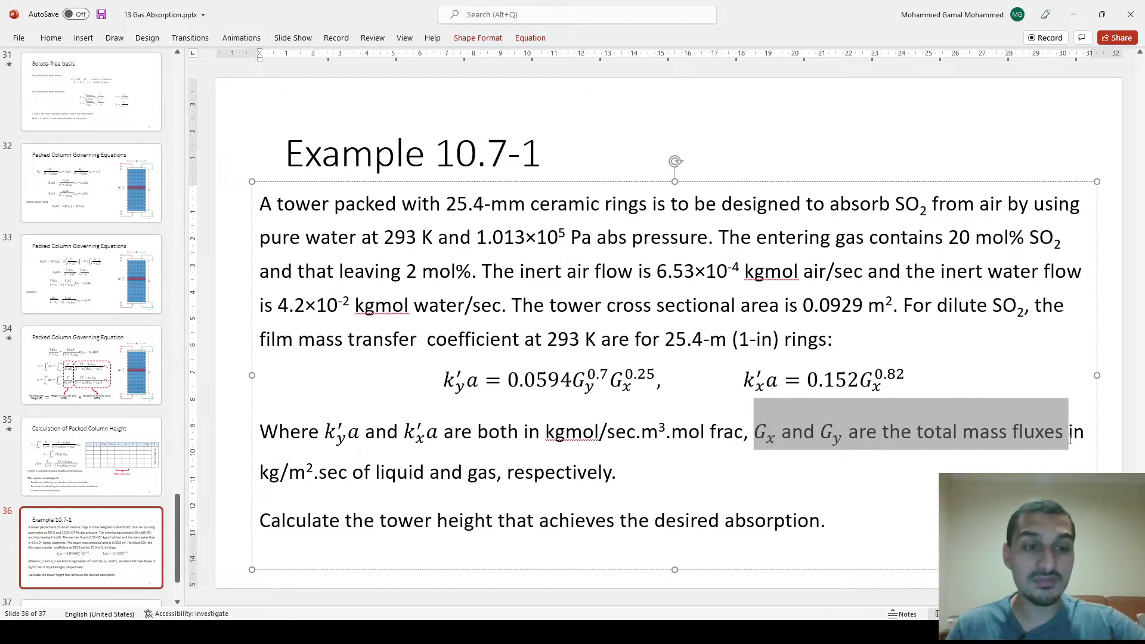
left_click_drag(971, 434, 1071, 434)
left_click_drag(926, 432, 1068, 435)
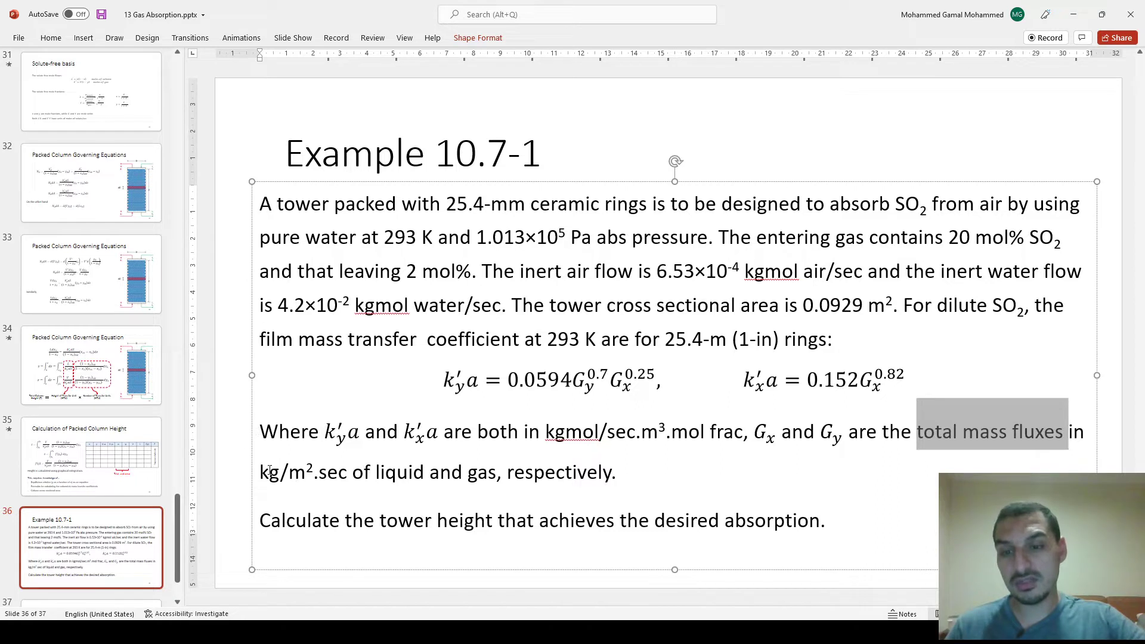
left_click_drag(262, 470, 367, 458)
left_click_drag(368, 457, 350, 457)
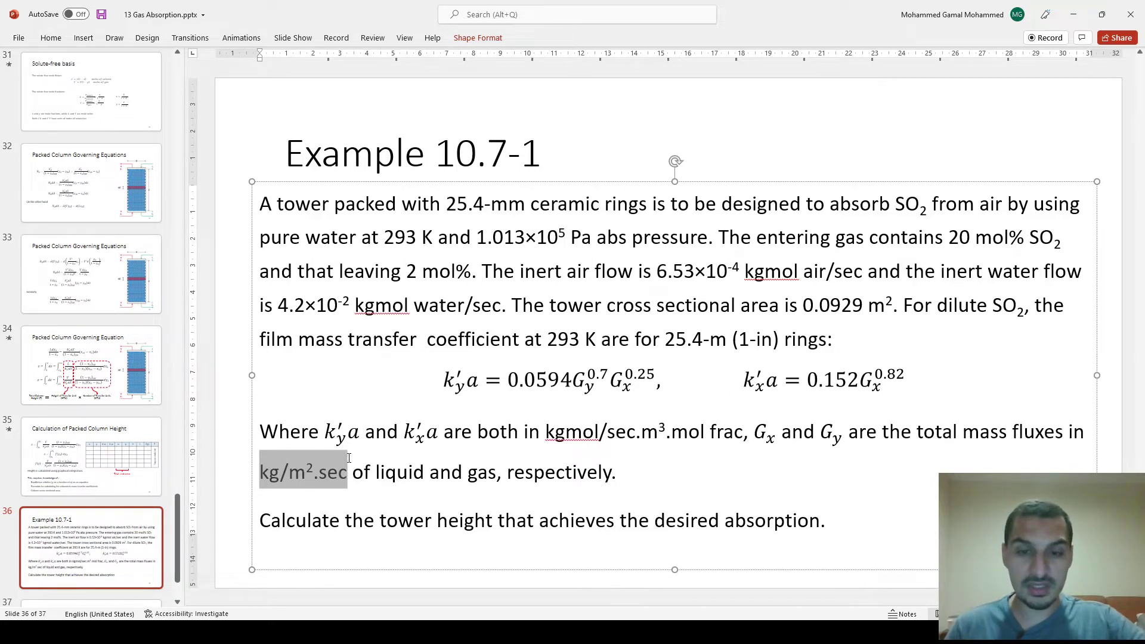
left_click(835, 524)
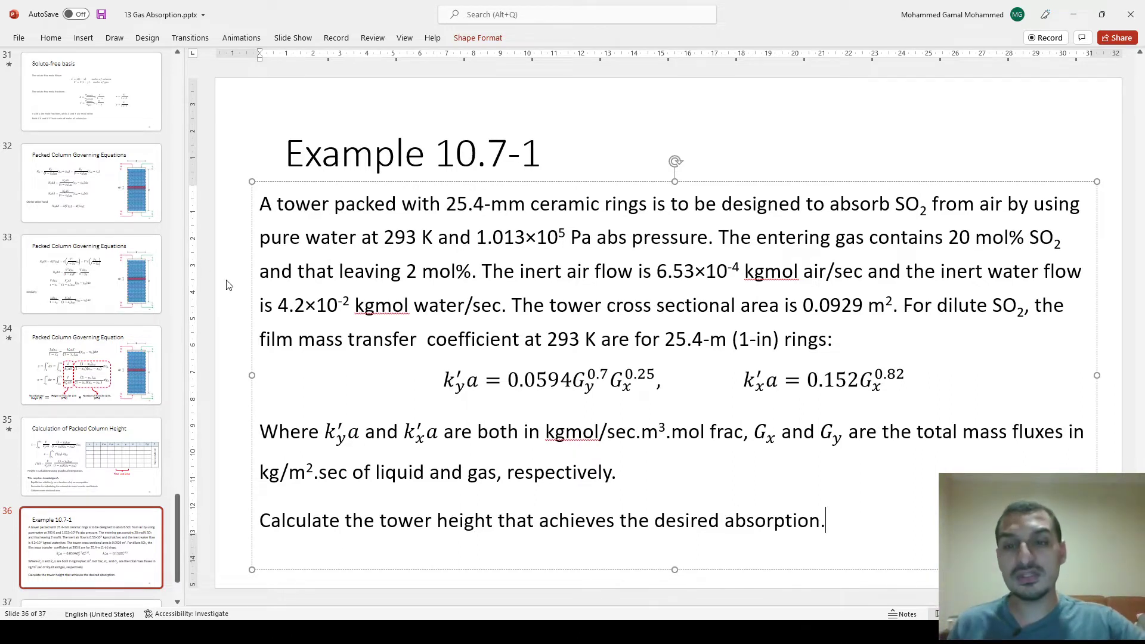
left_click(229, 299)
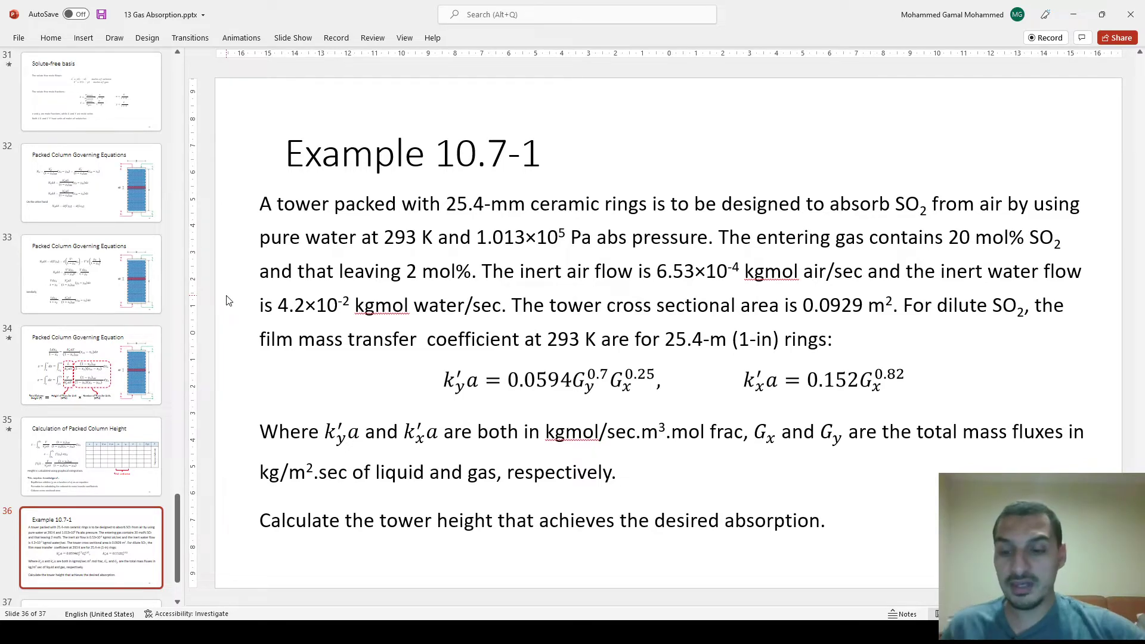
Step: Scroll through the Geankoplis textbook PDF, then bring up the absorption in packed column workbook
key("alt+Tab")
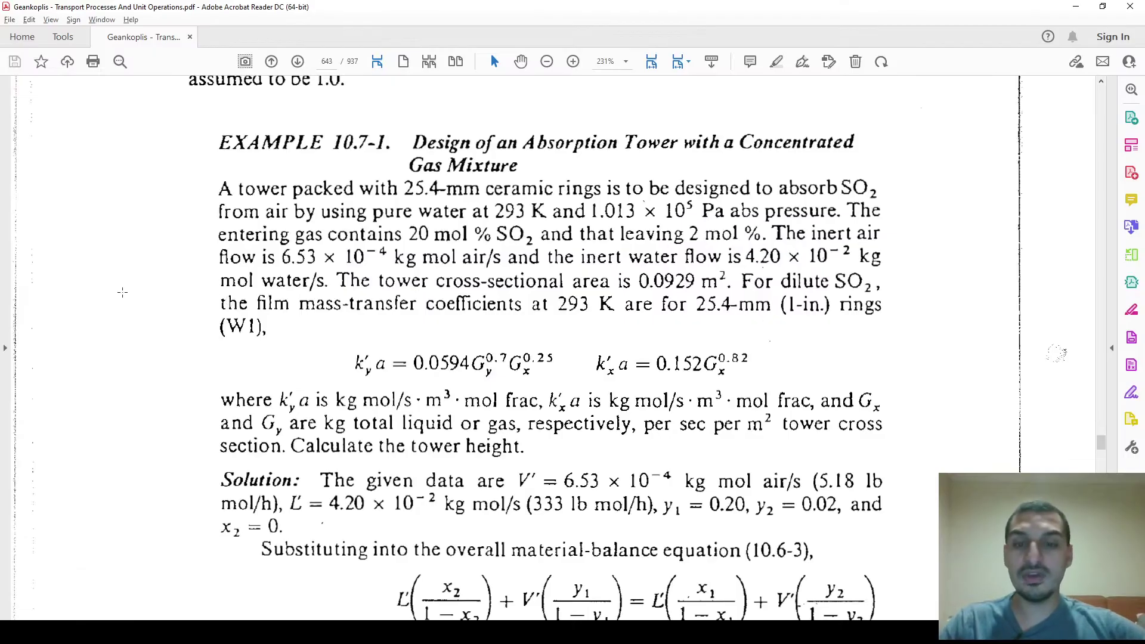
scroll(393, 423, "down", 5)
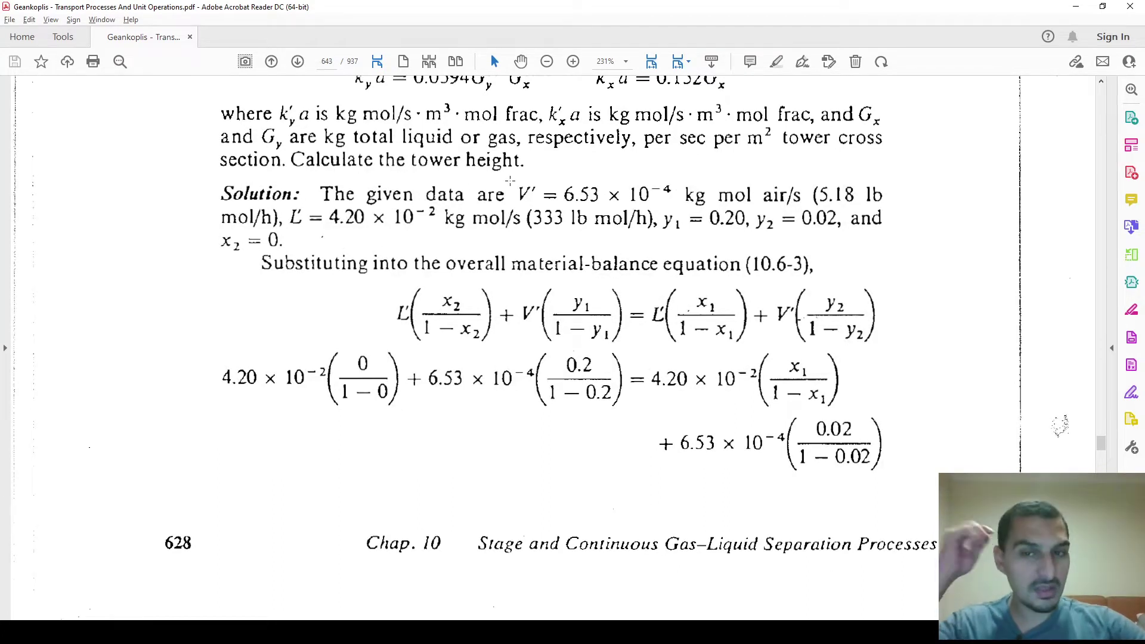
scroll(472, 251, "down", 6)
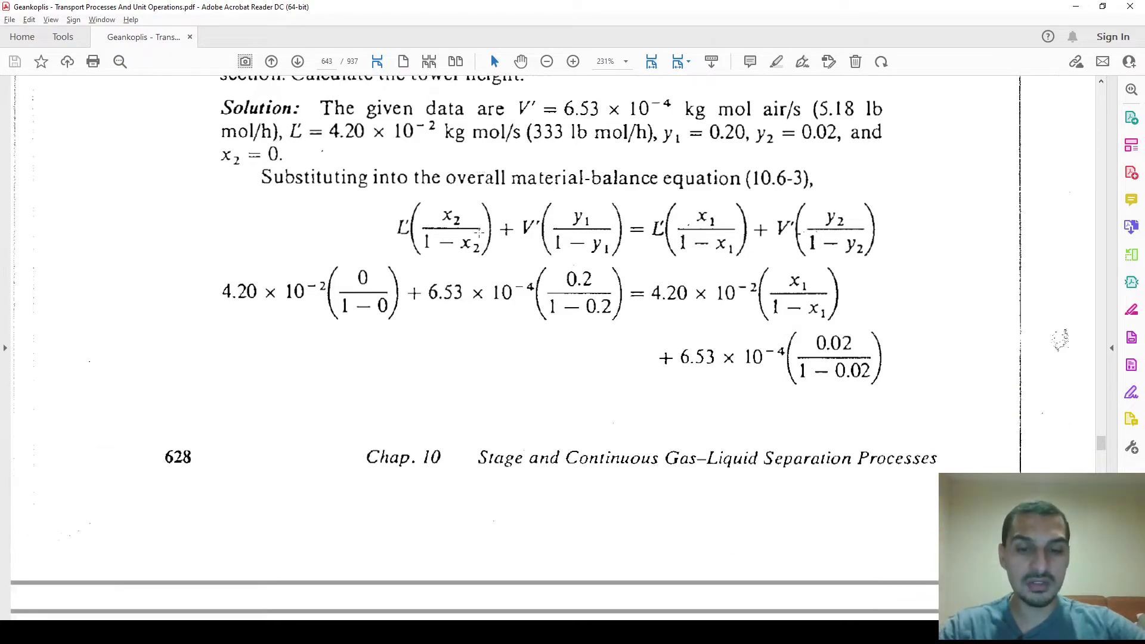
scroll(473, 251, "down", 13)
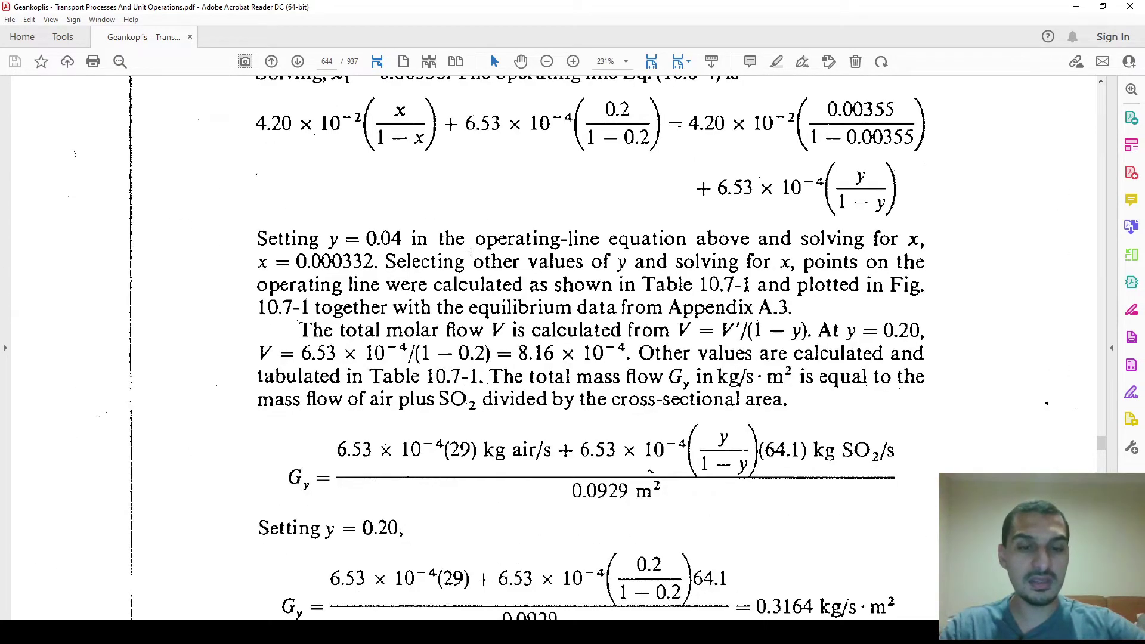
scroll(470, 255, "down", 4)
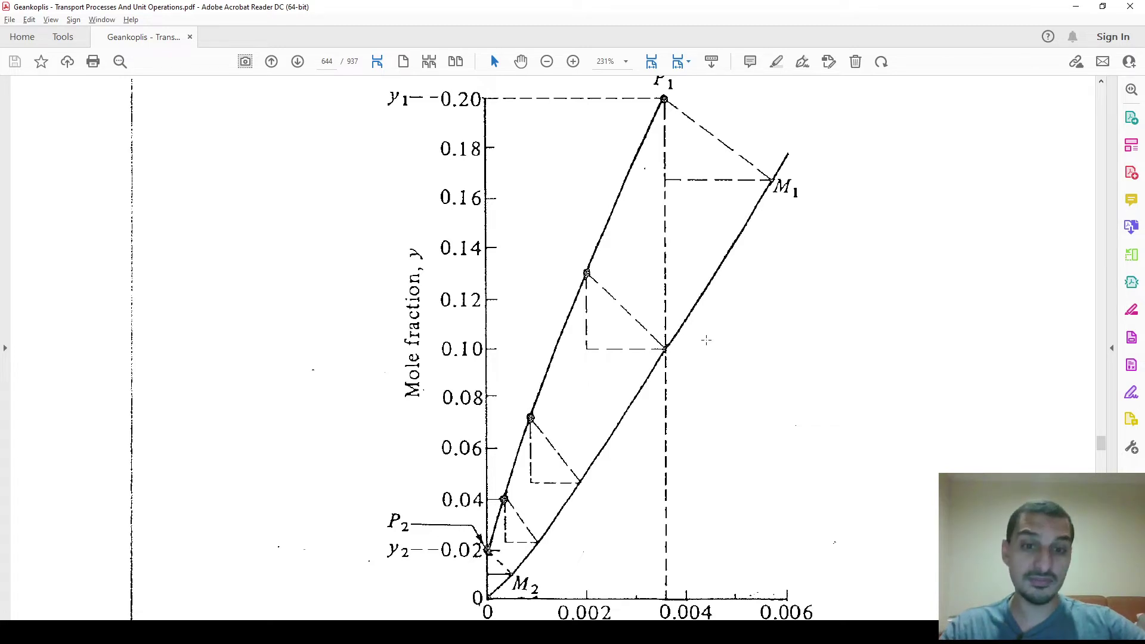
key("alt+Tab")
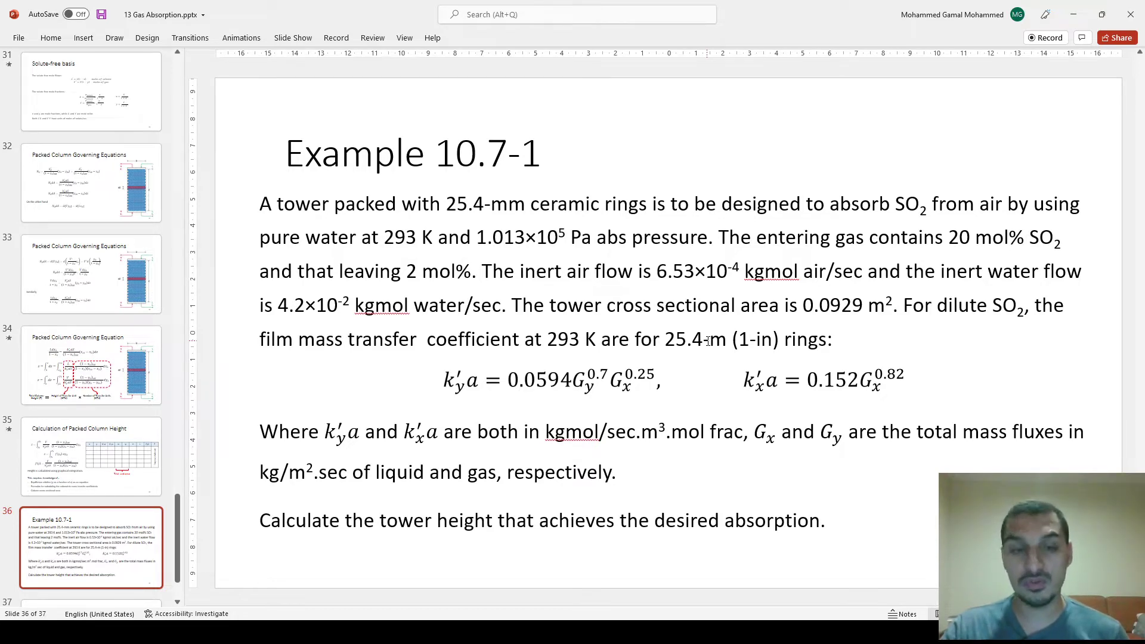
key("alt+Tab")
key("alt+Tab")
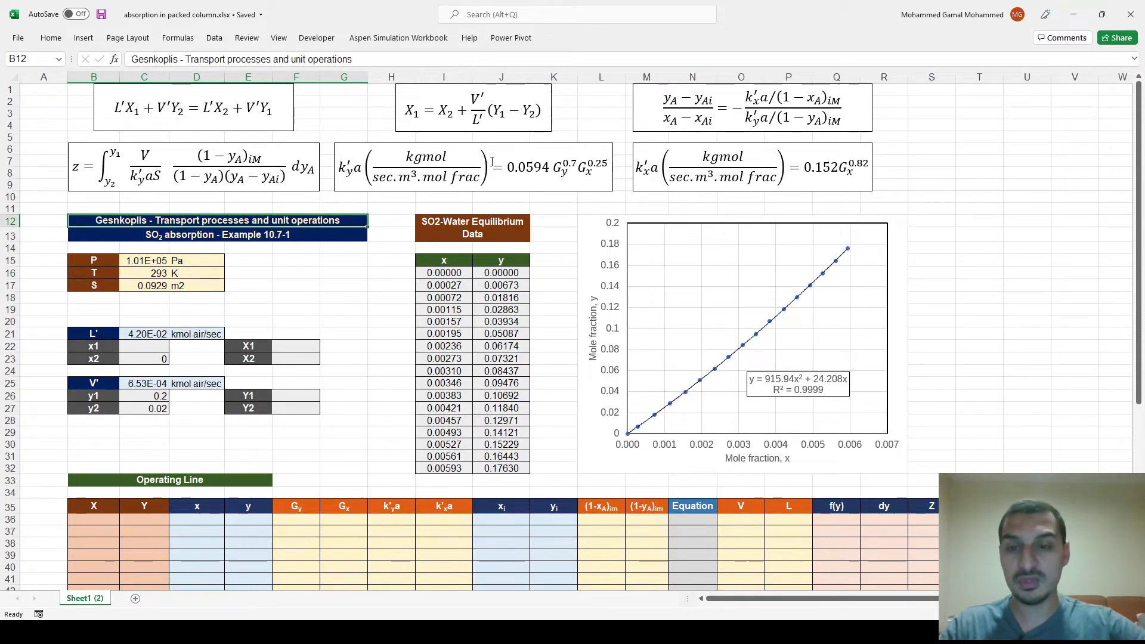
Step: Highlight the SO2-water equilibrium x and y data and select the tower height integral equation
left_click_drag(445, 273, 511, 470)
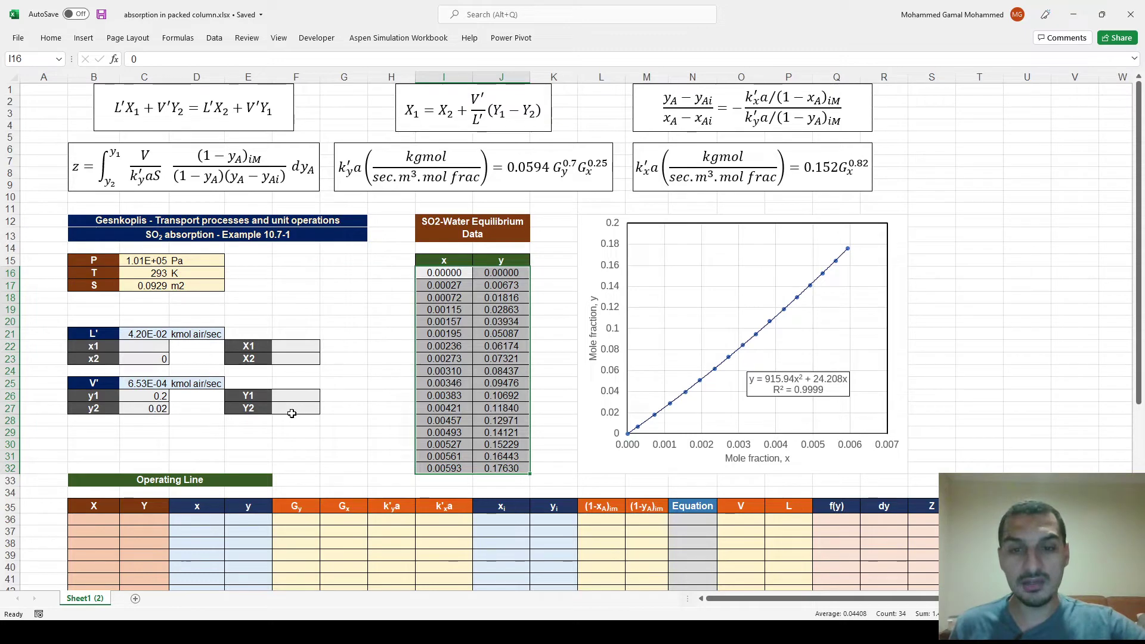
scroll(292, 413, "down", 5)
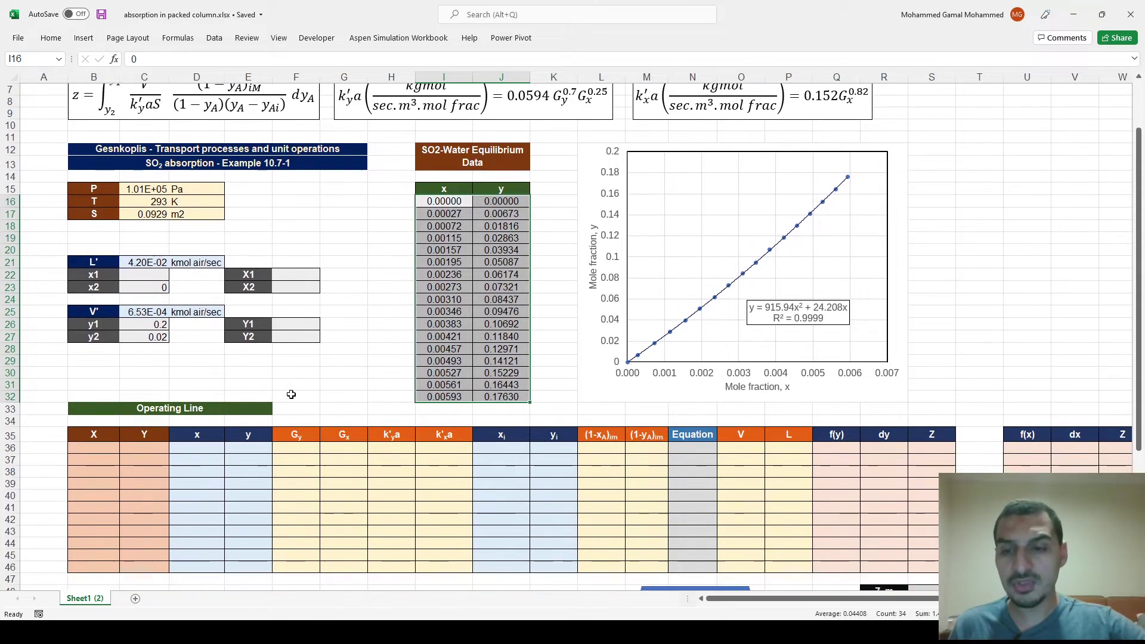
scroll(197, 358, "up", 4)
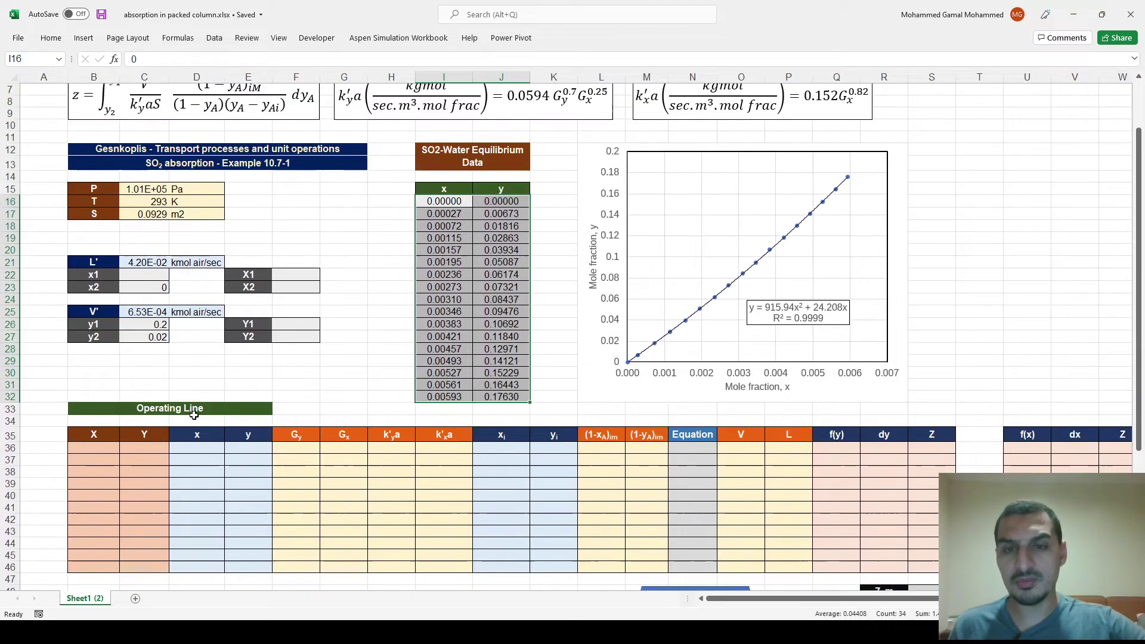
scroll(215, 263, "down", 9)
scroll(207, 277, "up", 11)
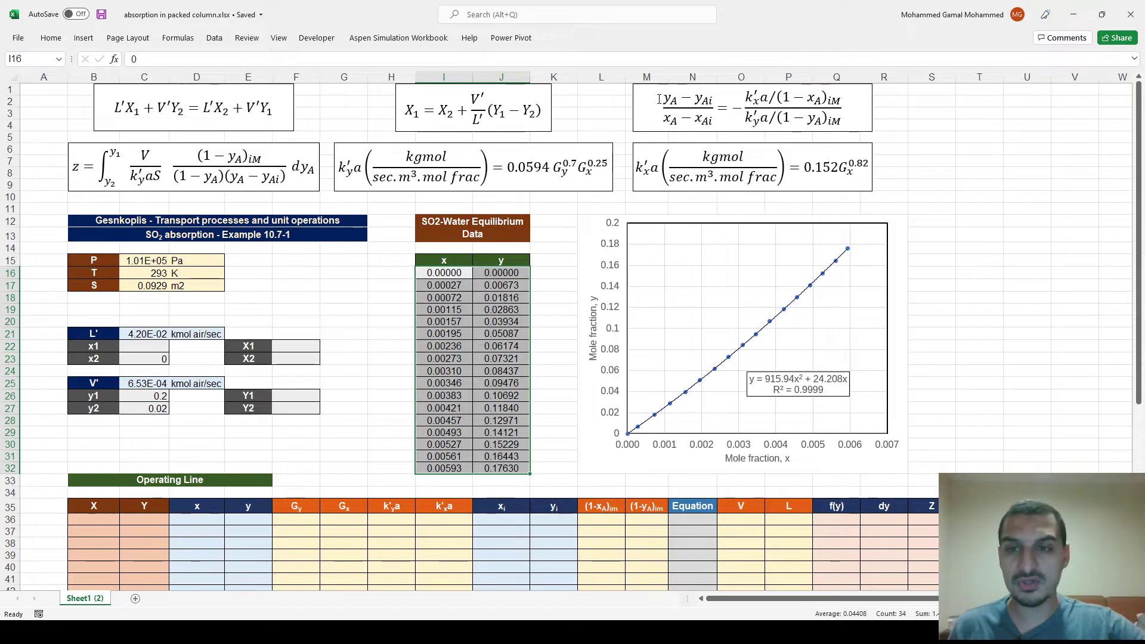
left_click(299, 187)
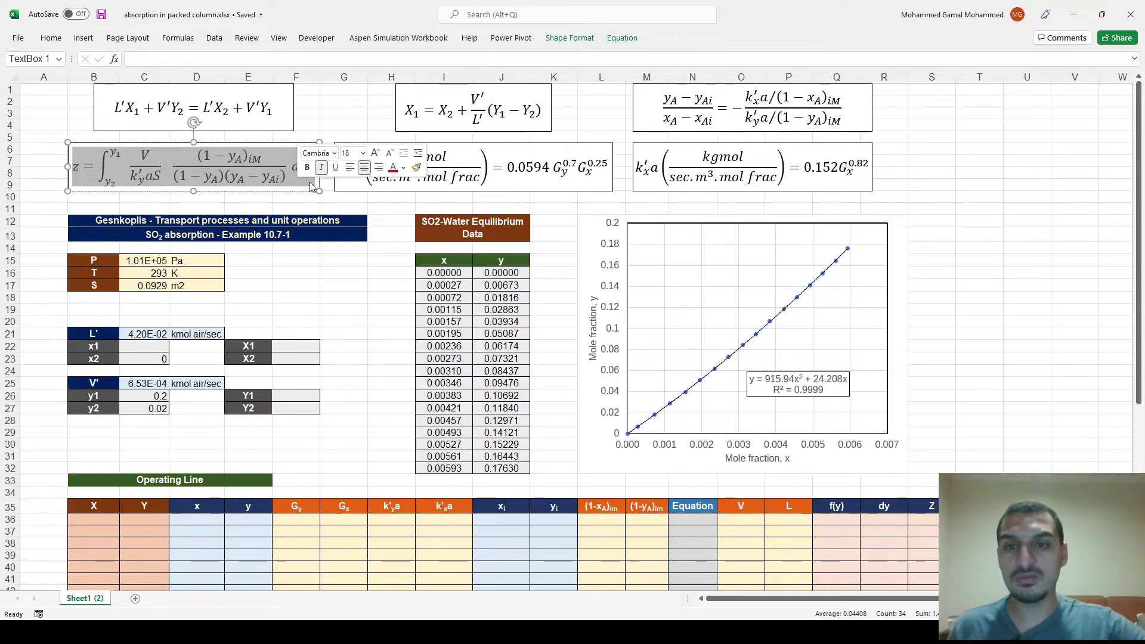
left_click(350, 173)
left_click(543, 168)
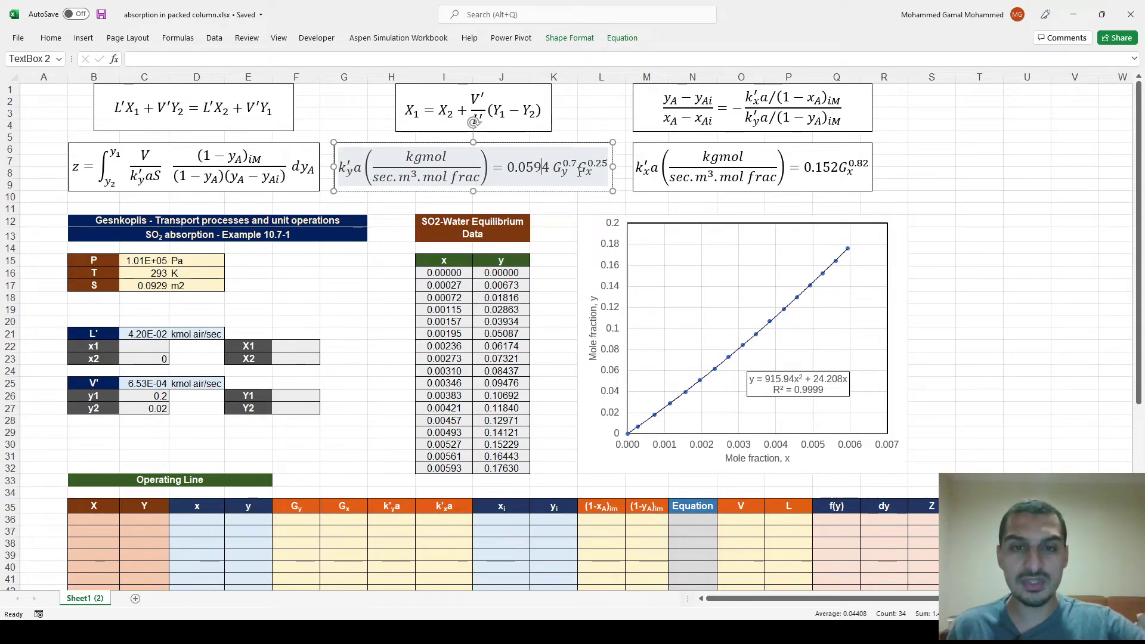
left_click(843, 190)
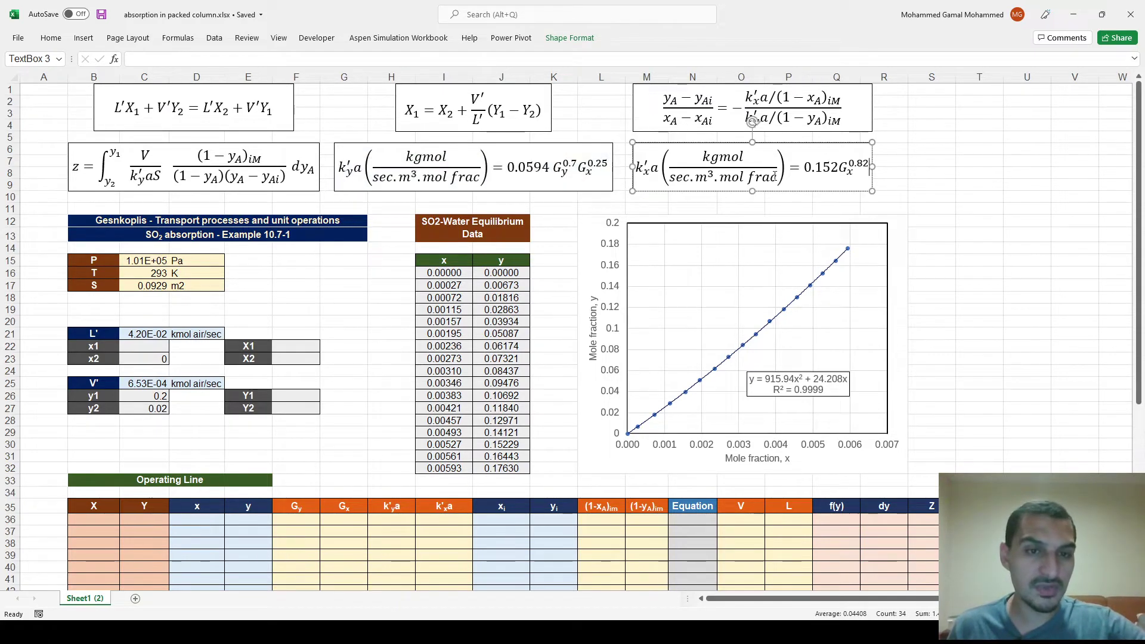
left_click(568, 233)
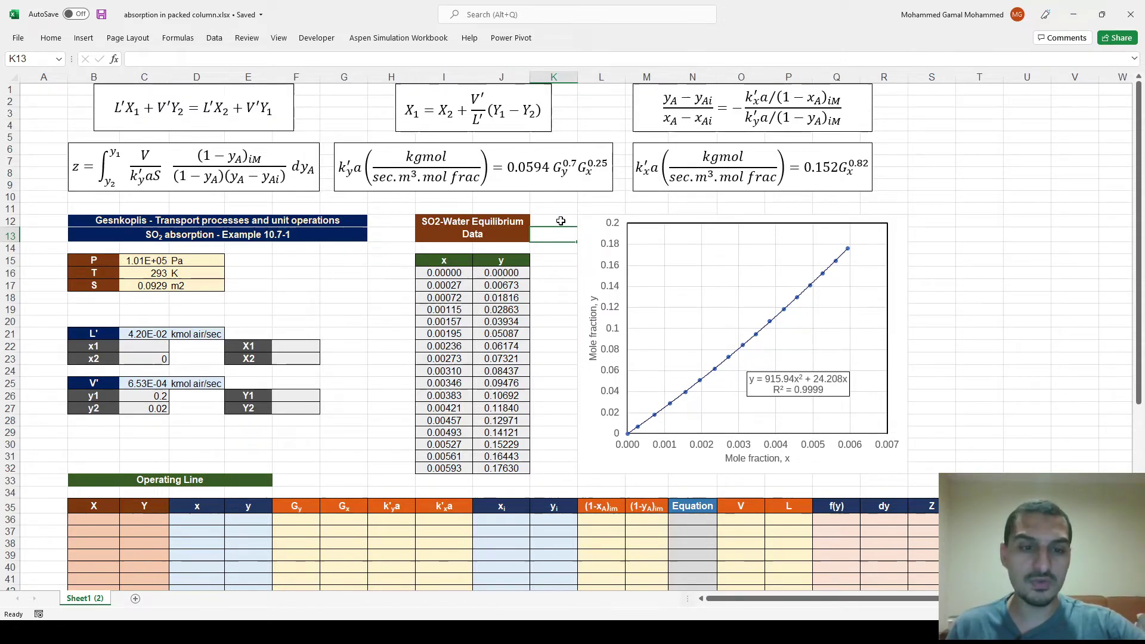
scroll(562, 221, "down", 12)
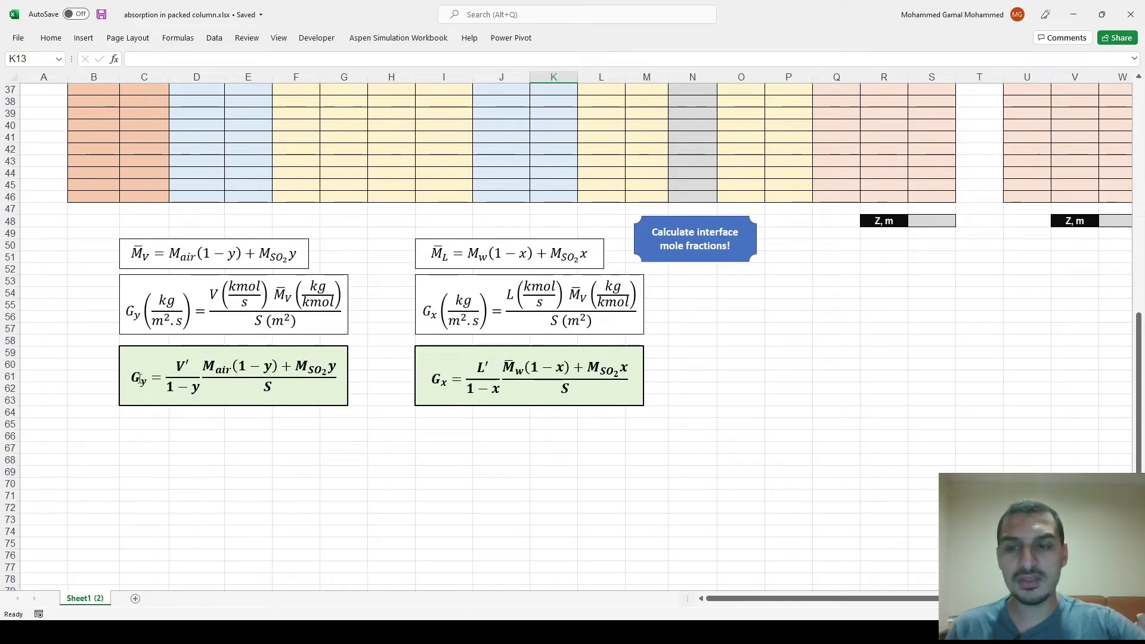
scroll(427, 330, "up", 1)
scroll(427, 329, "up", 7)
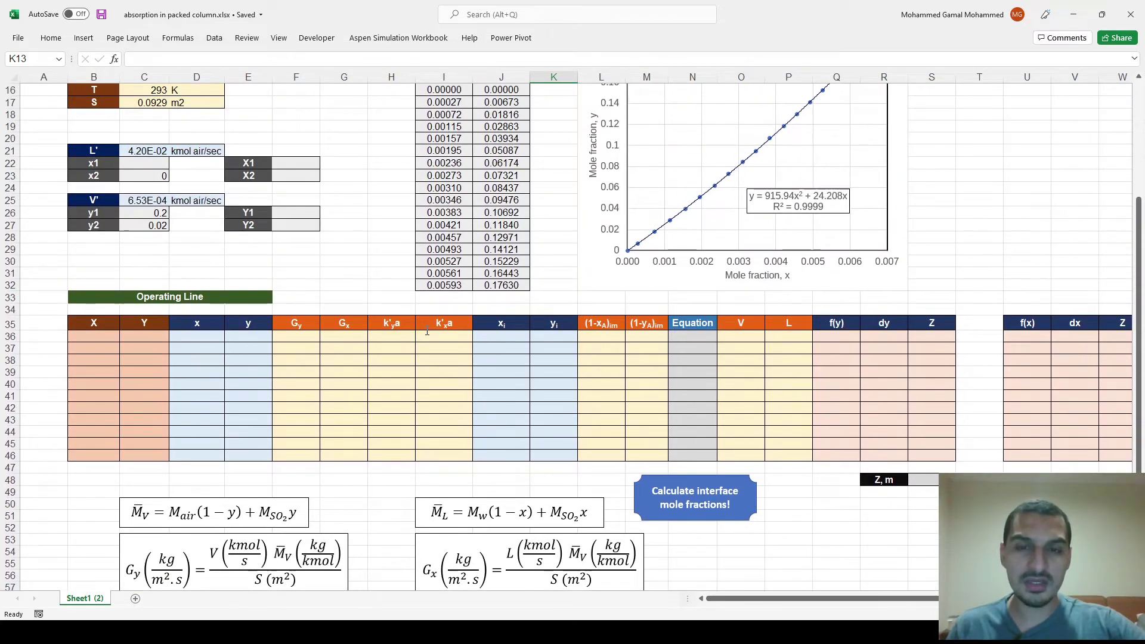
scroll(427, 332, "up", 4)
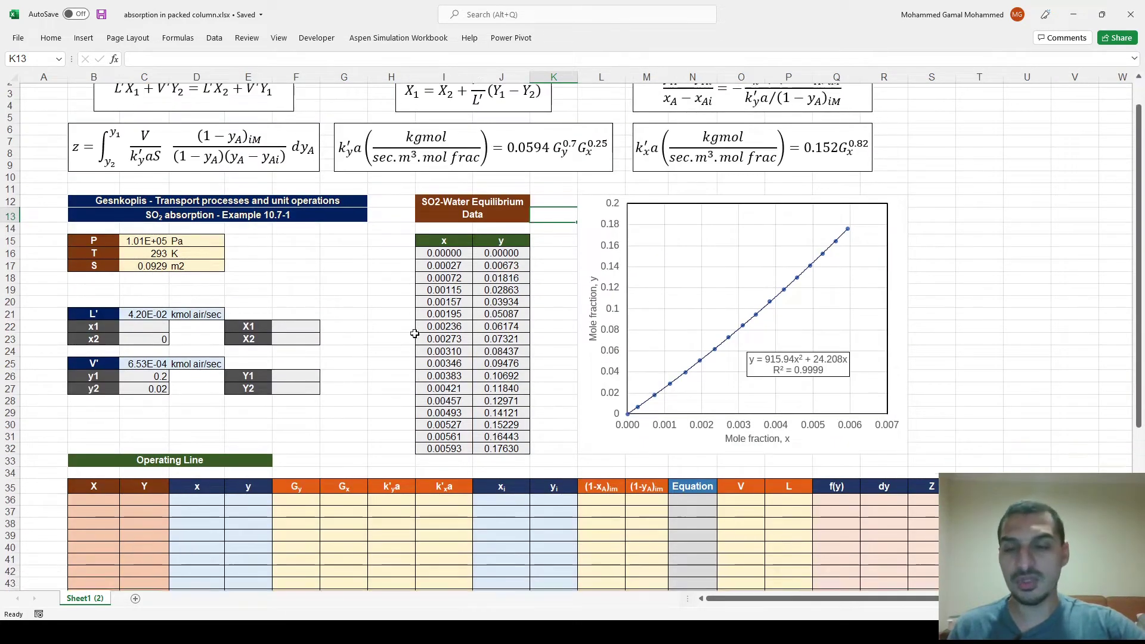
scroll(414, 334, "down", 2)
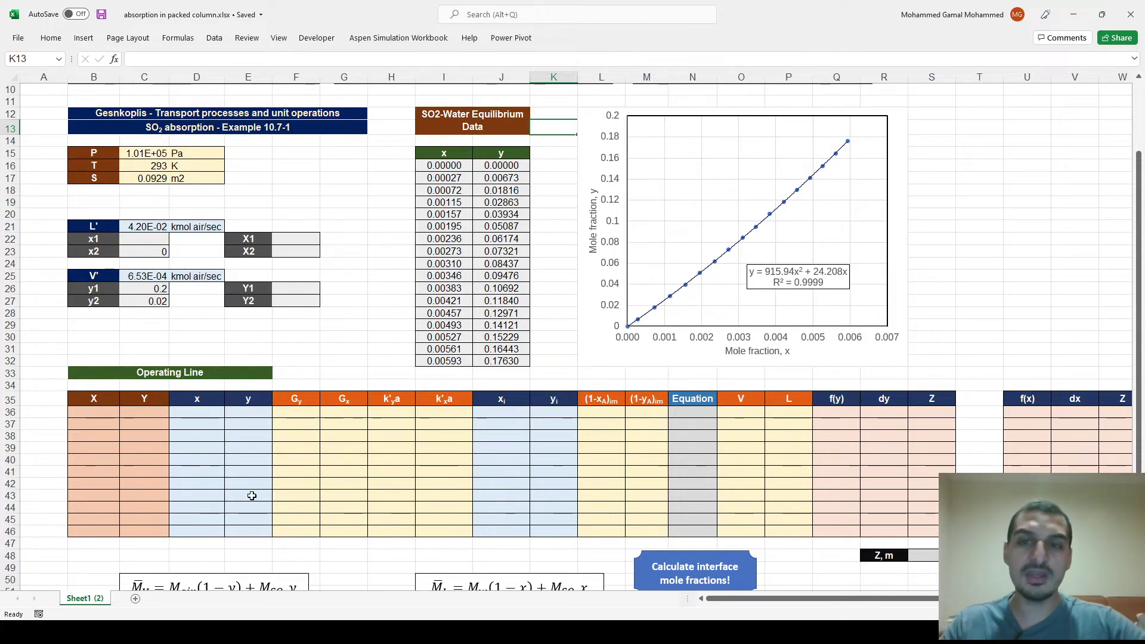
scroll(251, 496, "up", 3)
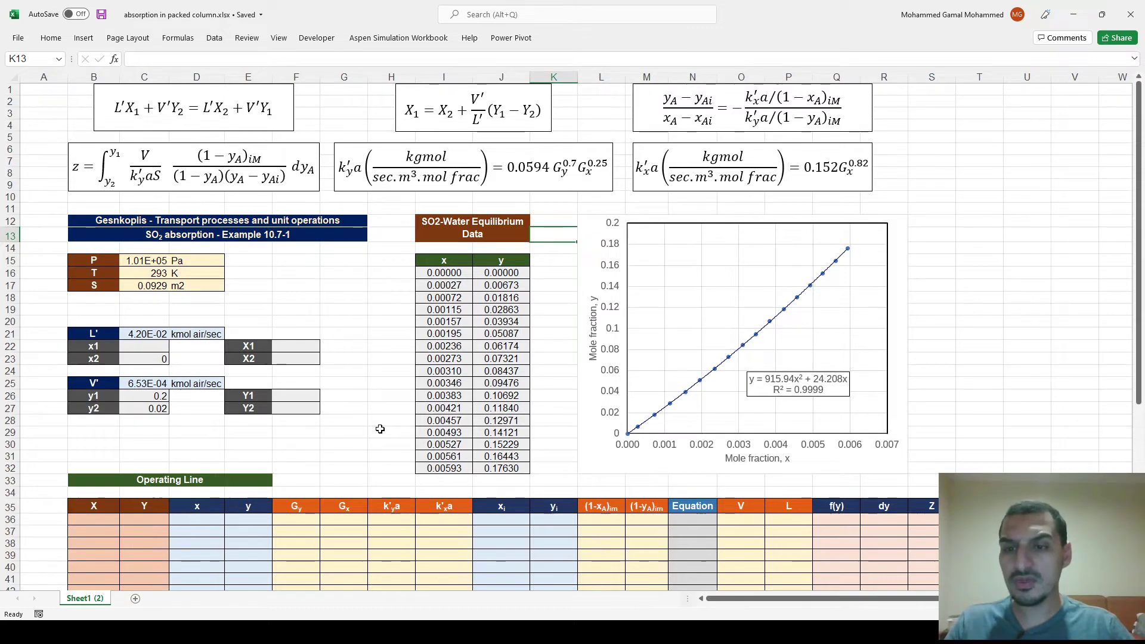
Step: Enter =C23/(1-C23) in F23 to convert x2 to the mole ratio X2 = 0
key("Down")
key("Down")
key("Down")
key("Down")
key("Down")
key("Down")
key("Down")
key("Down")
key("Down")
key("Left")
key("Left")
key("Left")
key("Left")
key("Left")
key("Left")
key("Left")
key("Left")
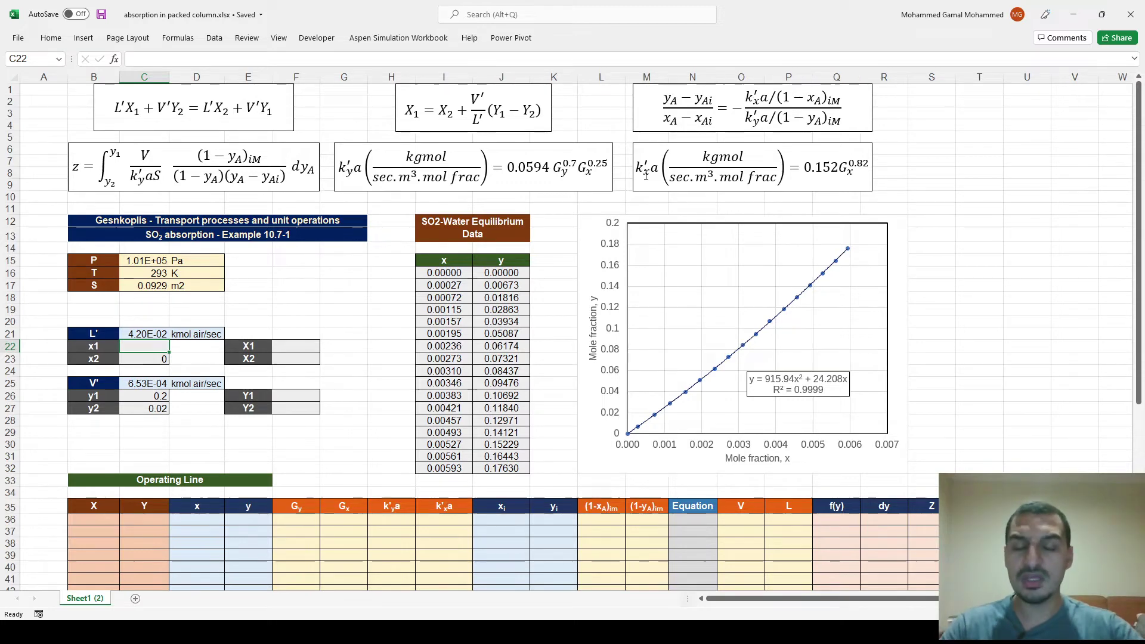
left_click(293, 359)
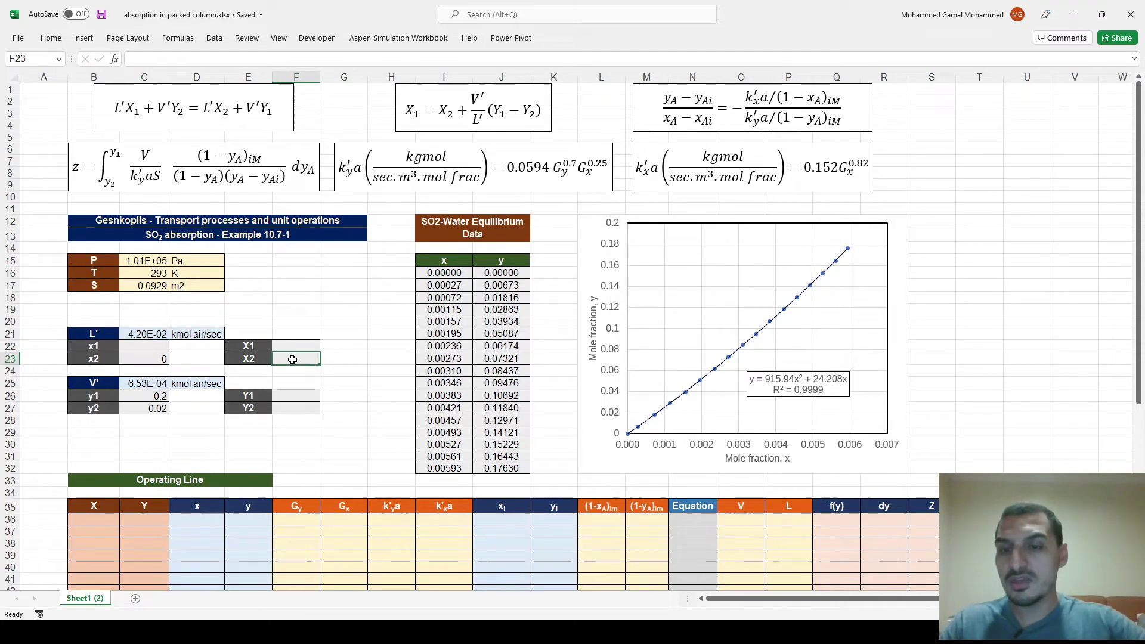
type("=")
key("Left")
key("Left")
key("Left")
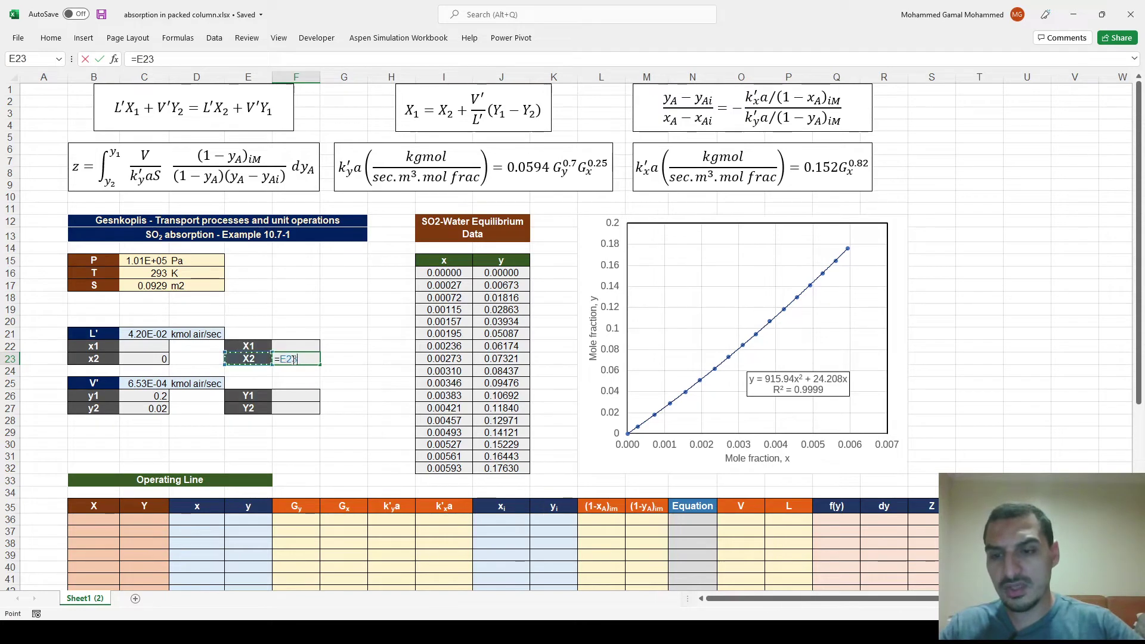
type("/(1-")
key("Left")
key("Left")
key("Left")
type(")")
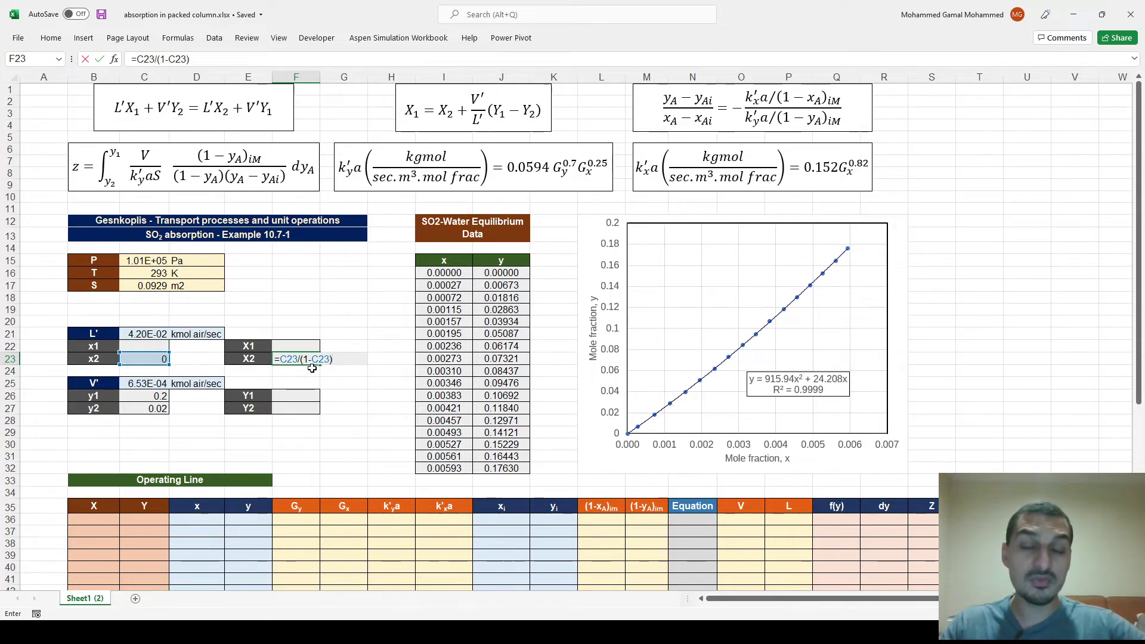
key("Return")
key("Return")
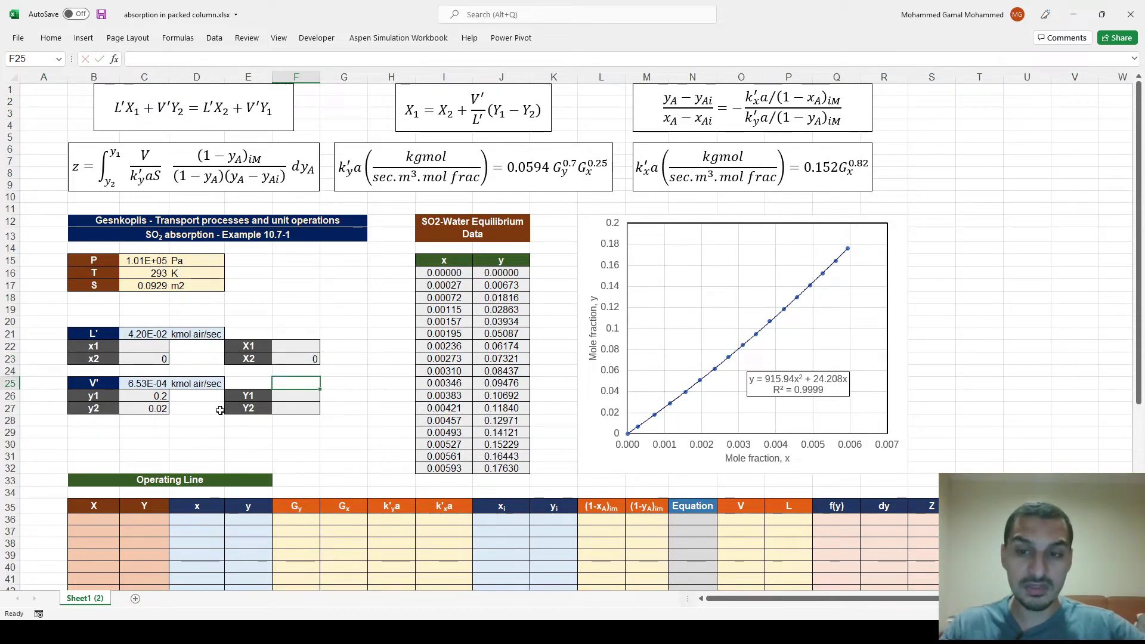
Step: Copy the mole-ratio formula into Y1 and Y2 (F26:F27), giving 0.25 and 0.020408
key("Up")
key("Up")
key("ctrl+c")
key("Down")
key("Down")
key("Down")
key("shift+Down")
key("ctrl+v")
key("Escape")
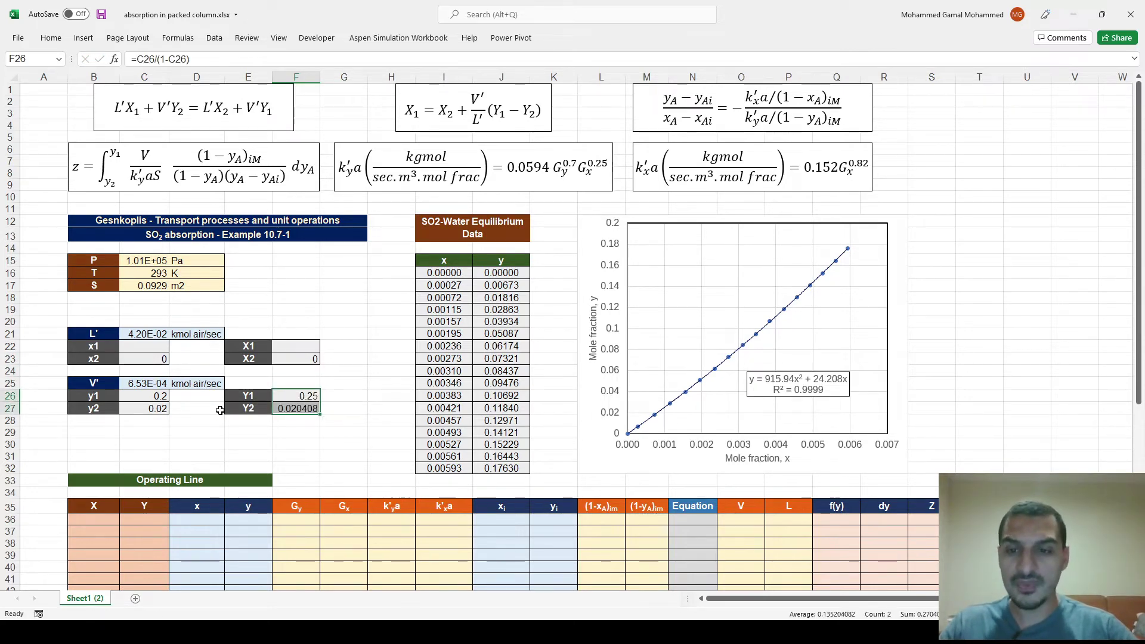
key("shift+Up")
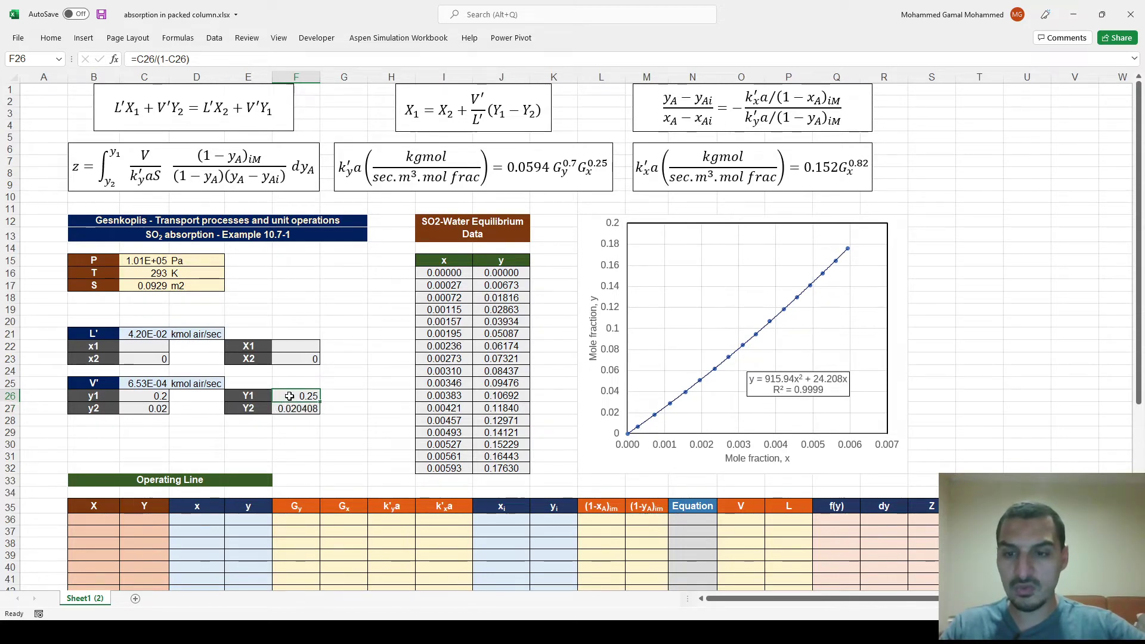
left_click(297, 345)
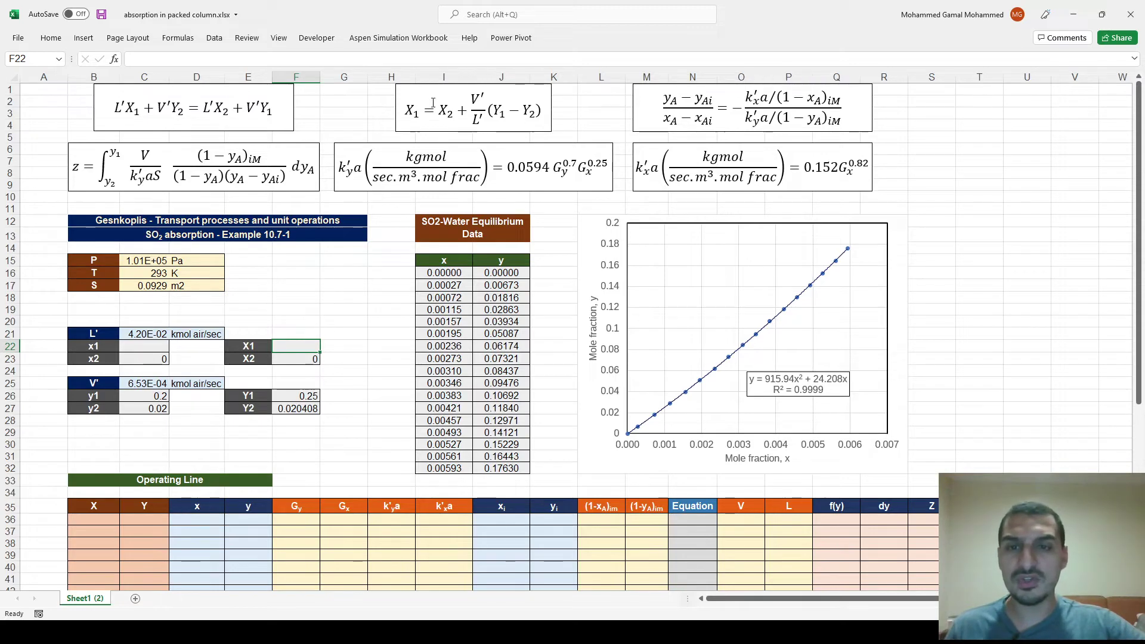
Step: Enter =F23+C25/C21*(F26-F27) in F22 so X1 reads 3.57E-03
type("=")
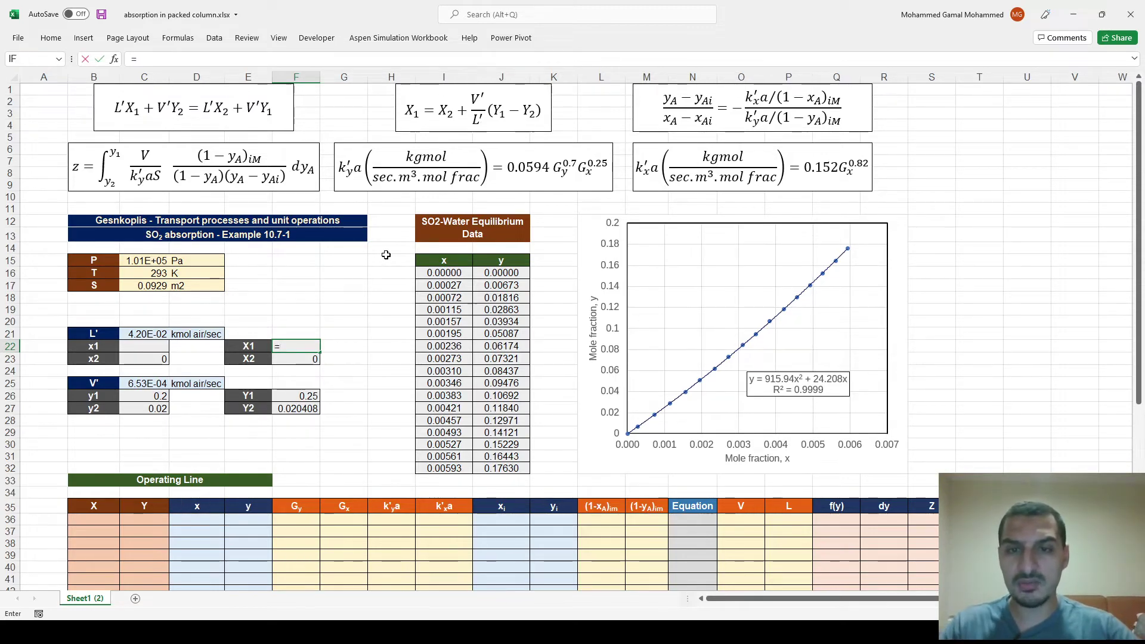
key("Left")
key("Down")
key("Left")
key("Down")
key("Left")
key("Down")
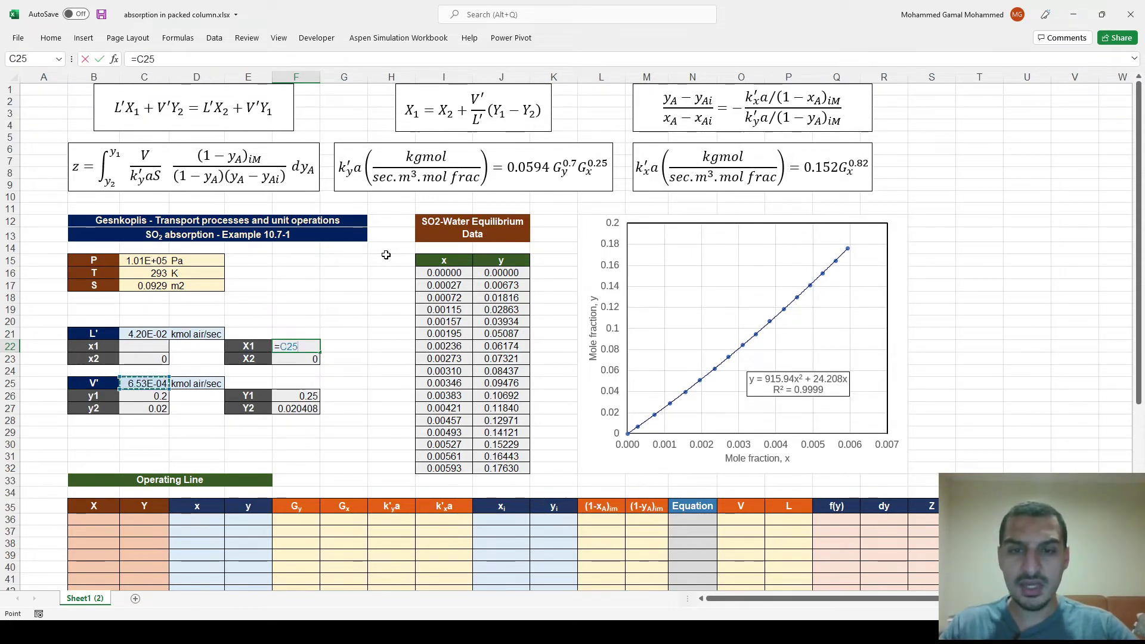
key("Up")
key("Up")
key("Right")
key("Right")
key("Right")
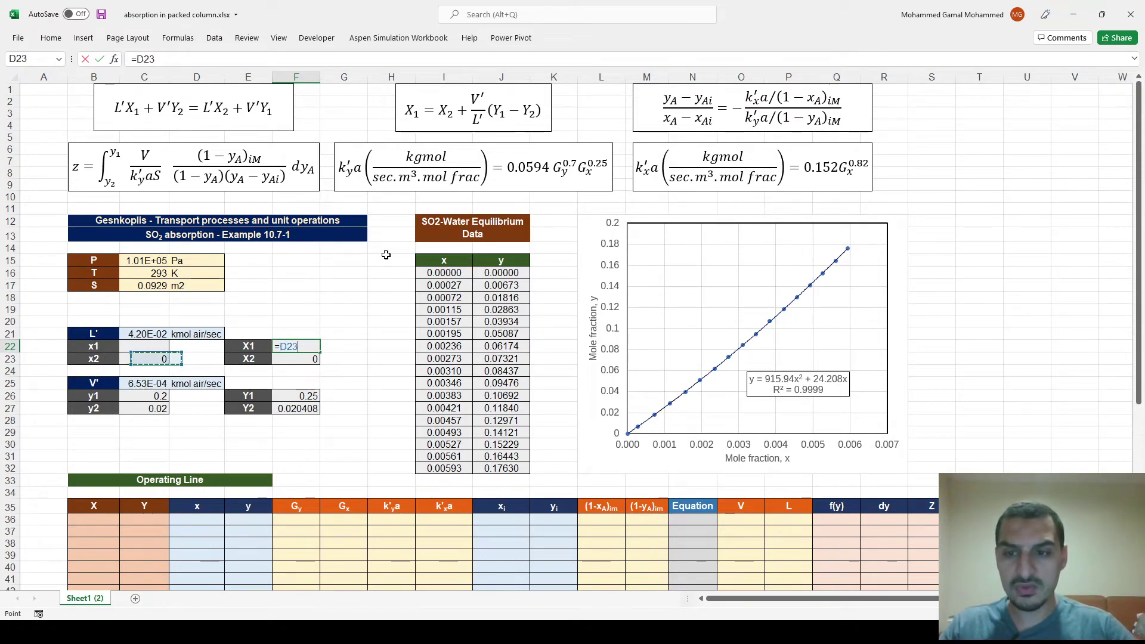
type("+")
key("Left")
key("Left")
key("Left")
key("Down")
key("Down")
key("Down")
type("/")
key("Left")
key("Left")
key("Left")
key("Up")
type("*(")
key("Down")
key("Down")
key("Down")
key("Down")
type("-")
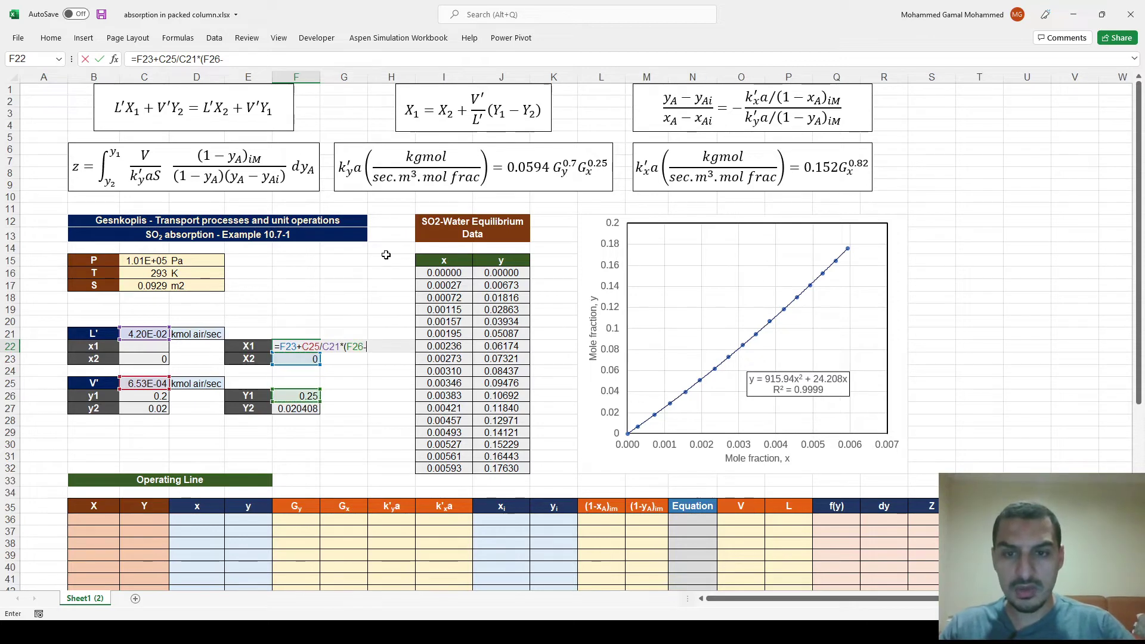
key("Down")
key("Down")
key("Down")
key("Down")
key("Down")
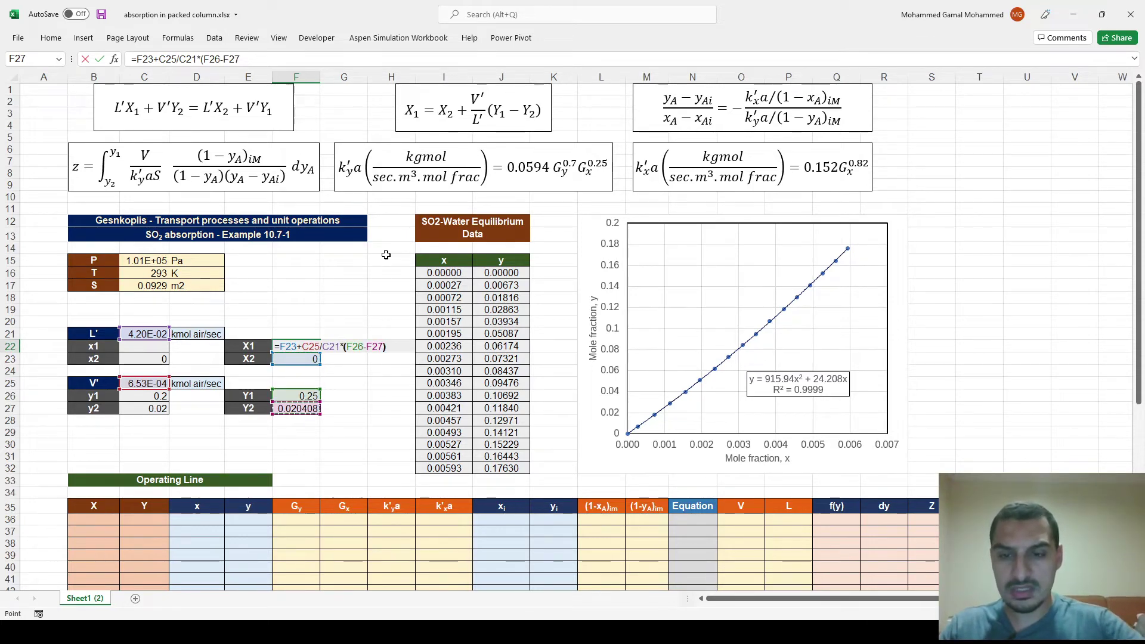
key("Return")
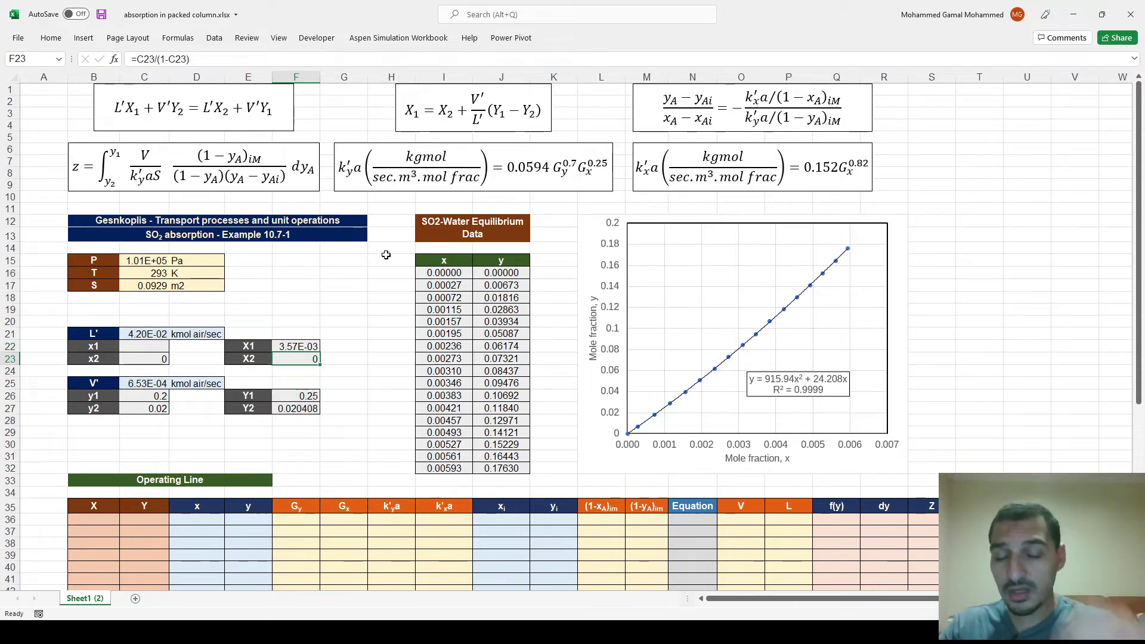
key("Up")
key("Left")
key("Left")
key("Left")
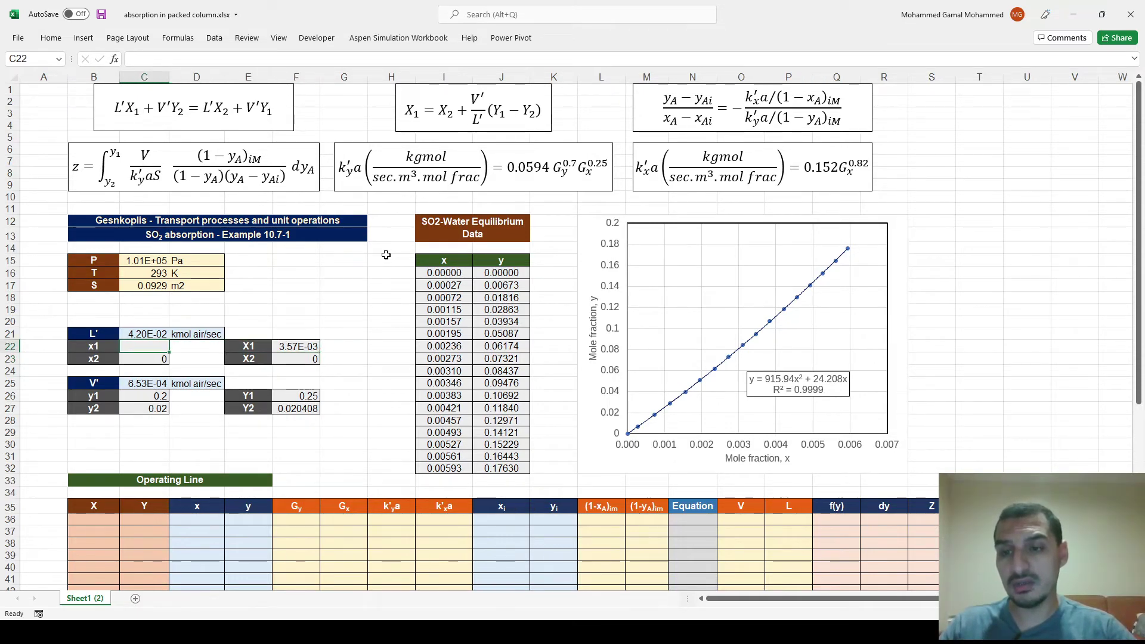
Step: Enter =F22/(F22+1) in C22, replacing the mistyped 0, so x1 reads 3.56E-03
type("=")
key("Right")
key("Right")
key("Right")
type("/(")
key("Right")
key("Right")
key("Right")
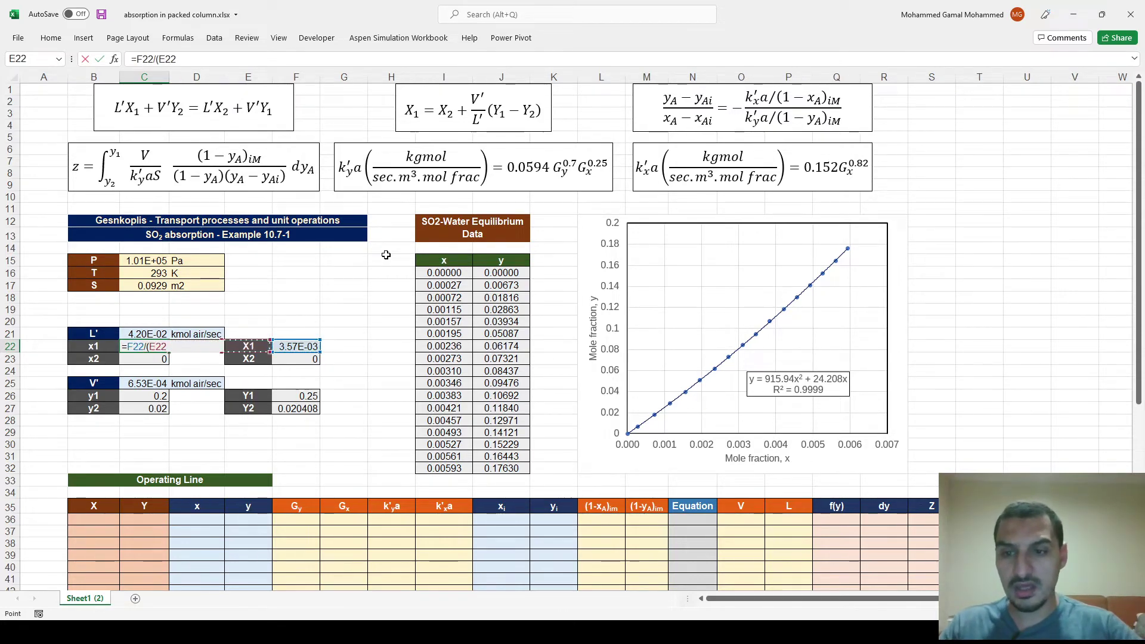
type("+0")
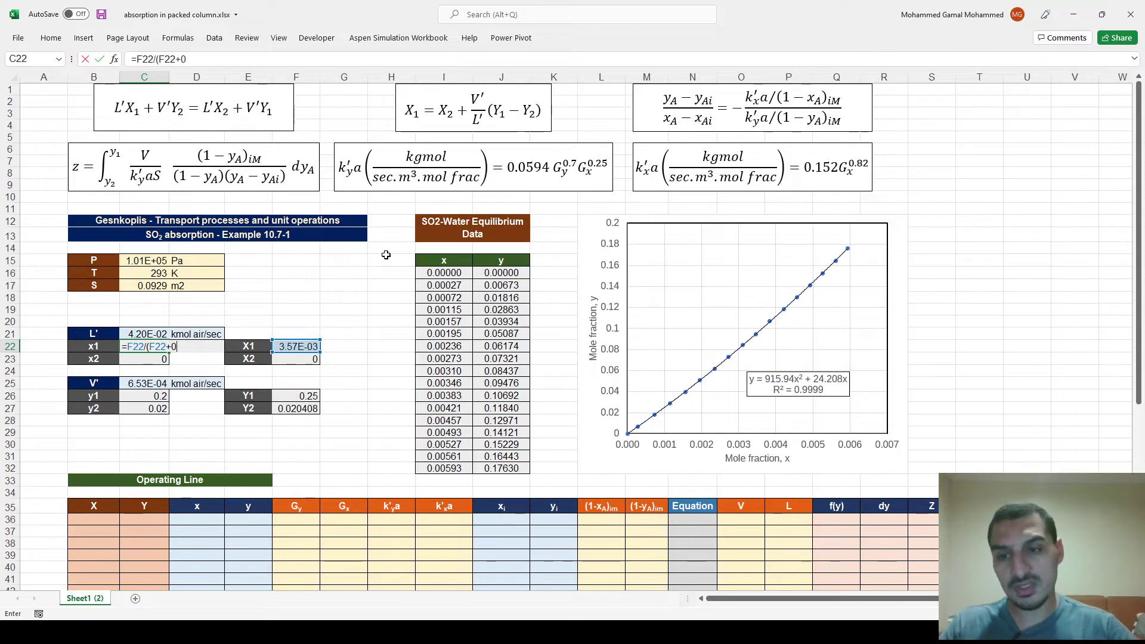
key("Return")
key("Escape")
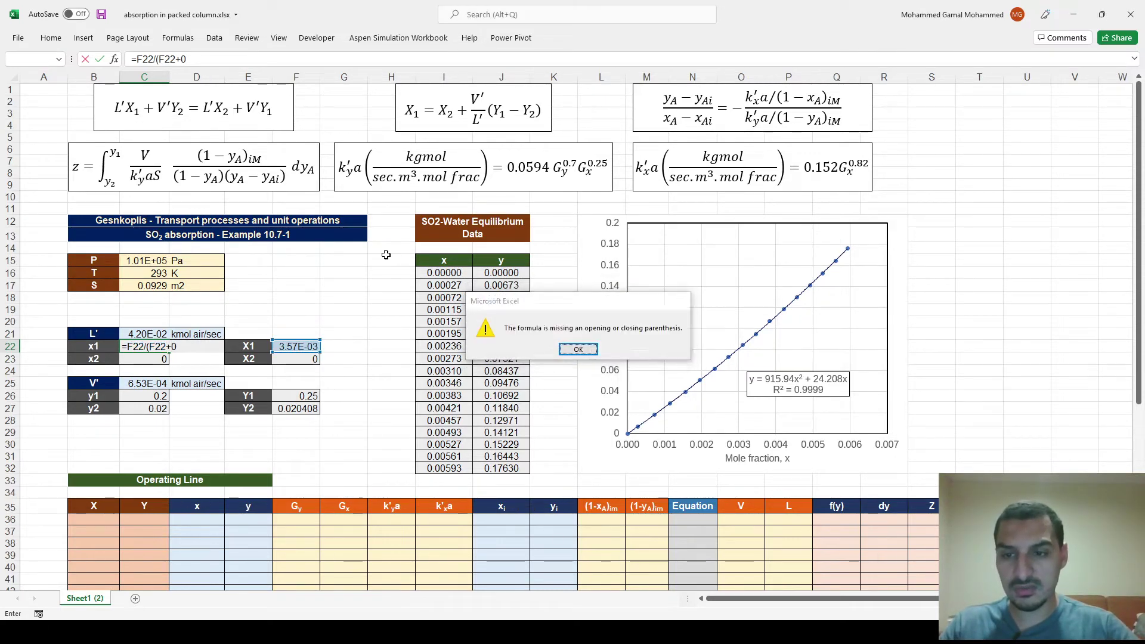
key("Return")
key("BackSpace")
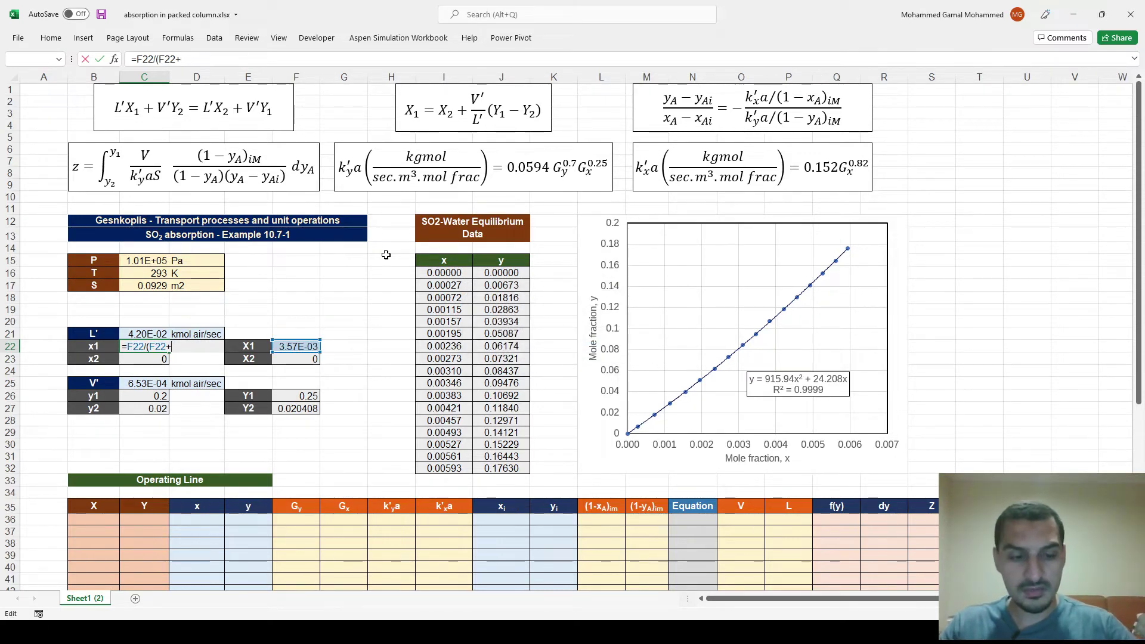
type("1)")
key("ctrl+Return")
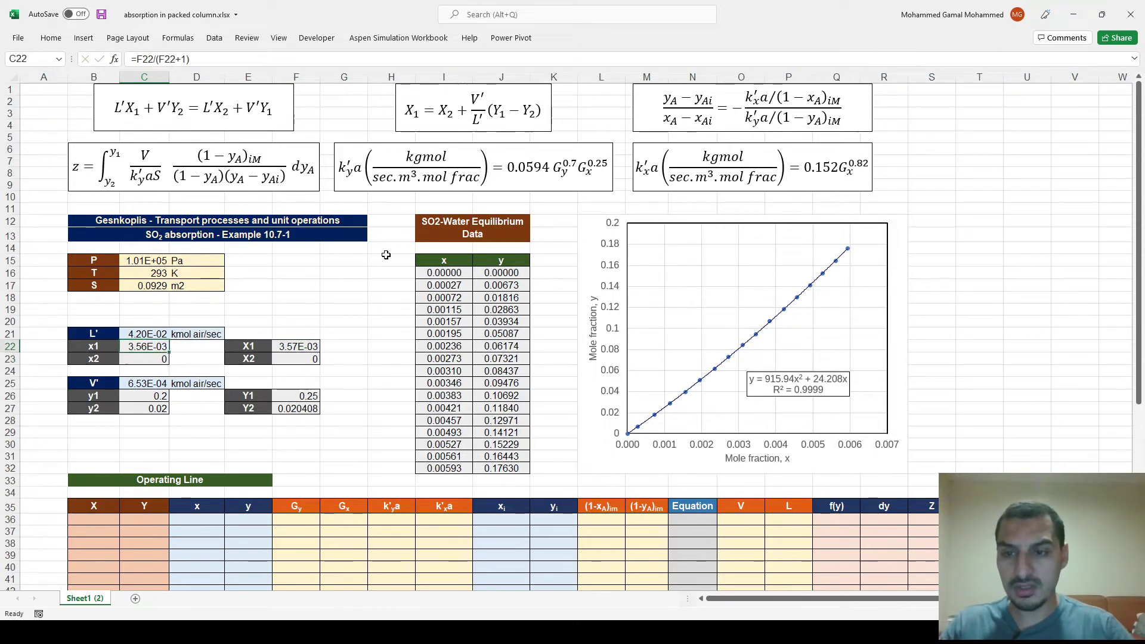
key("F2")
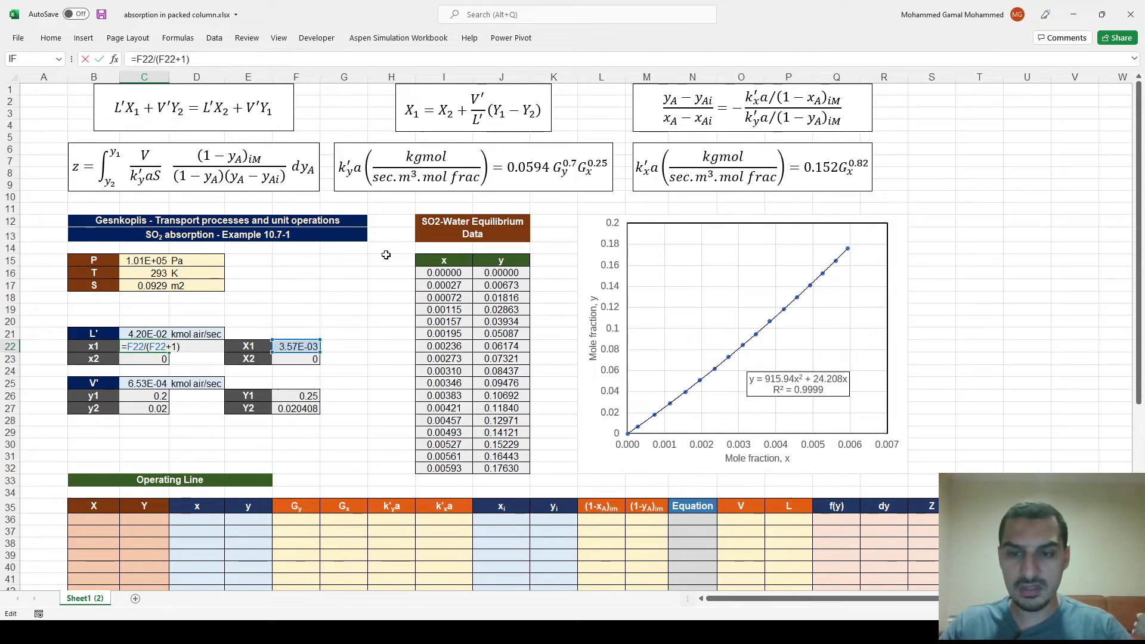
key("Escape")
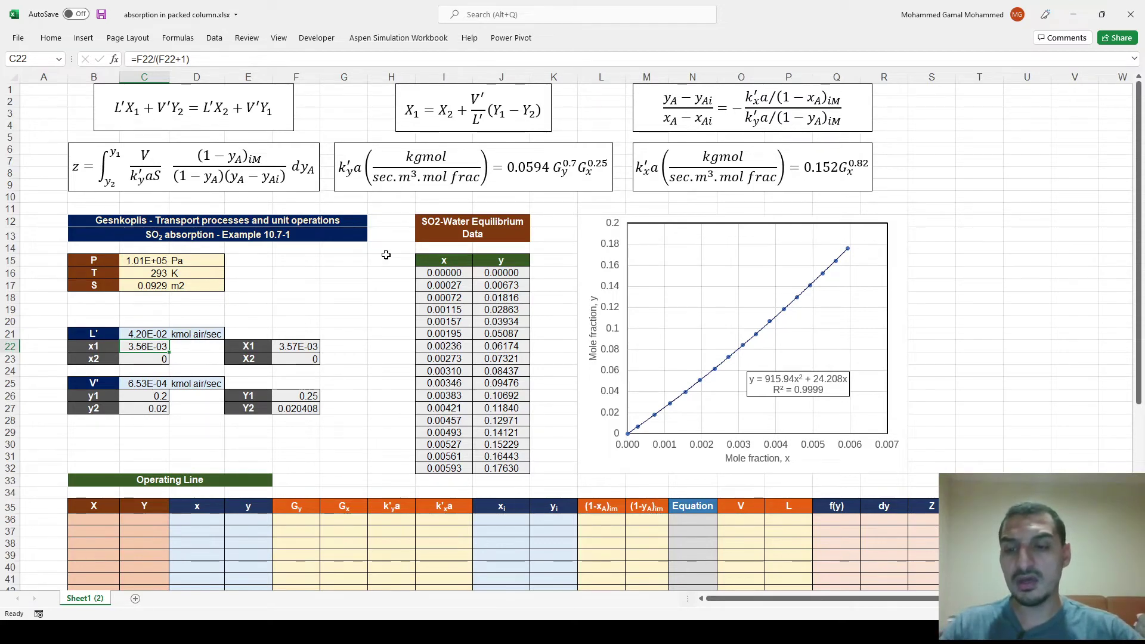
key("Down")
key("Down")
key("Down")
key("Down")
key("Down")
key("Down")
key("Down")
key("Down")
key("Down")
key("Down")
key("Down")
key("Down")
key("Down")
key("Down")
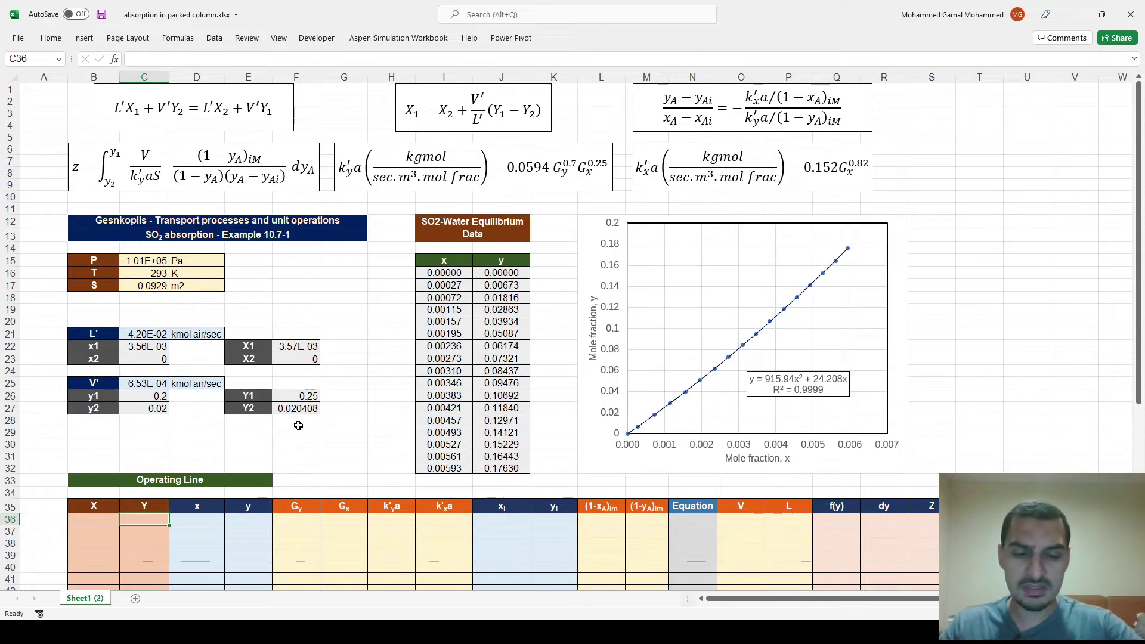
Step: Set the first operating-line Y cell C36 to =F27, the Y2 value 0.0204
type("=")
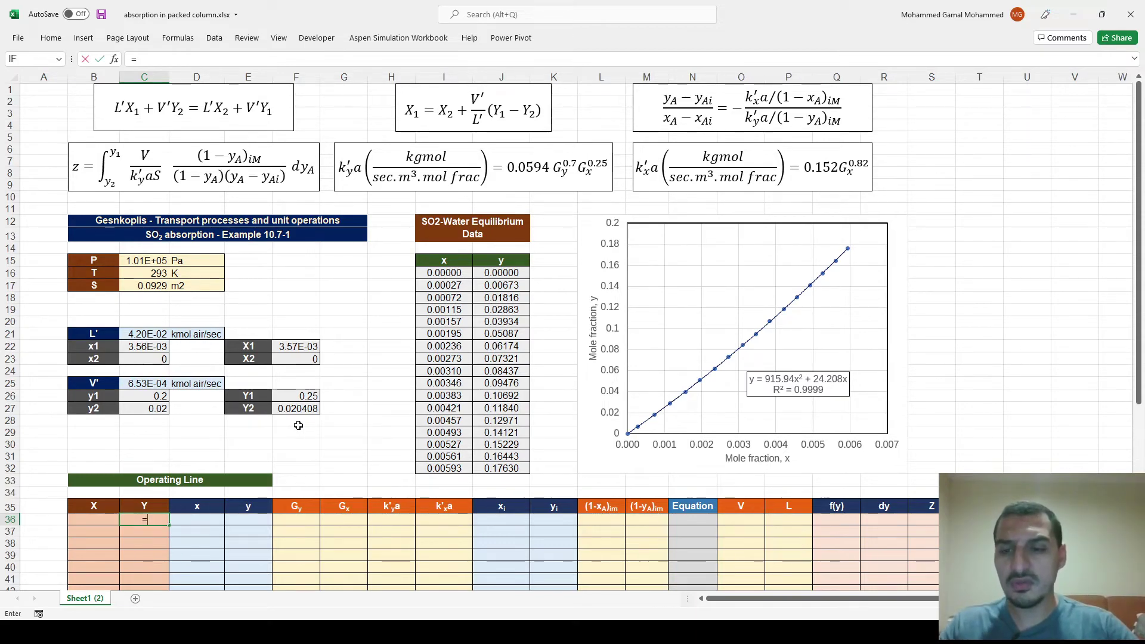
key("Right")
key("Up")
key("Up")
key("Up")
key("Up")
key("Up")
key("Right")
key("Right")
key("Up")
key("Up")
key("Up")
key("Up")
key("Return")
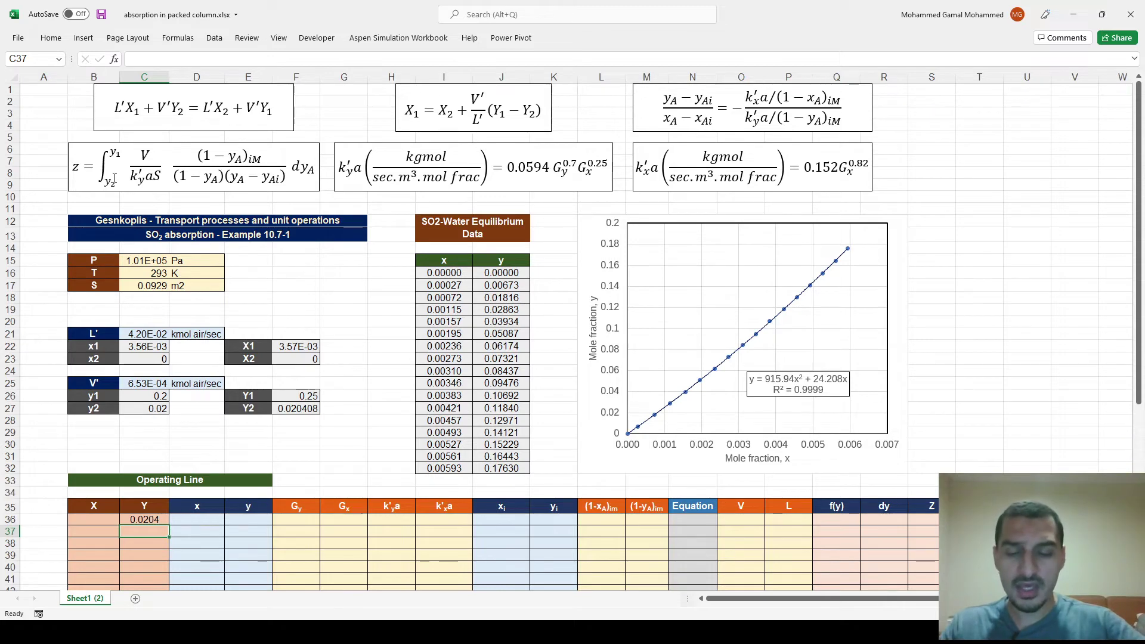
Step: Begin the C37 increment formula as =C36+(F26-F27 using the previous Y, Y1 and Y2
type("=")
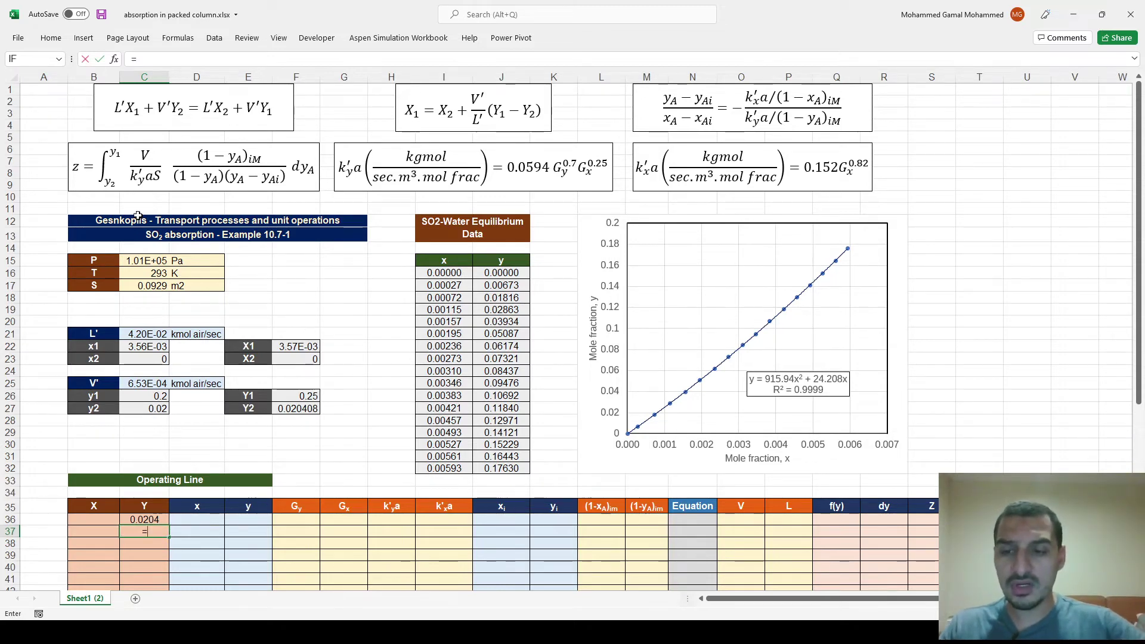
scroll(117, 179, "down", 3)
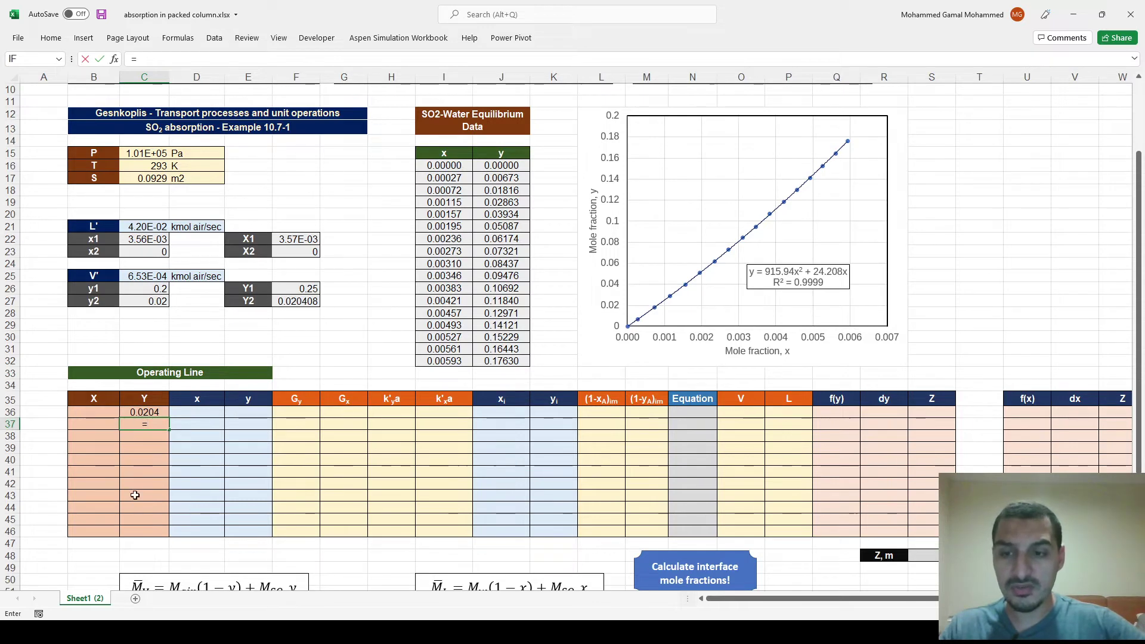
scroll(136, 483, "up", 3)
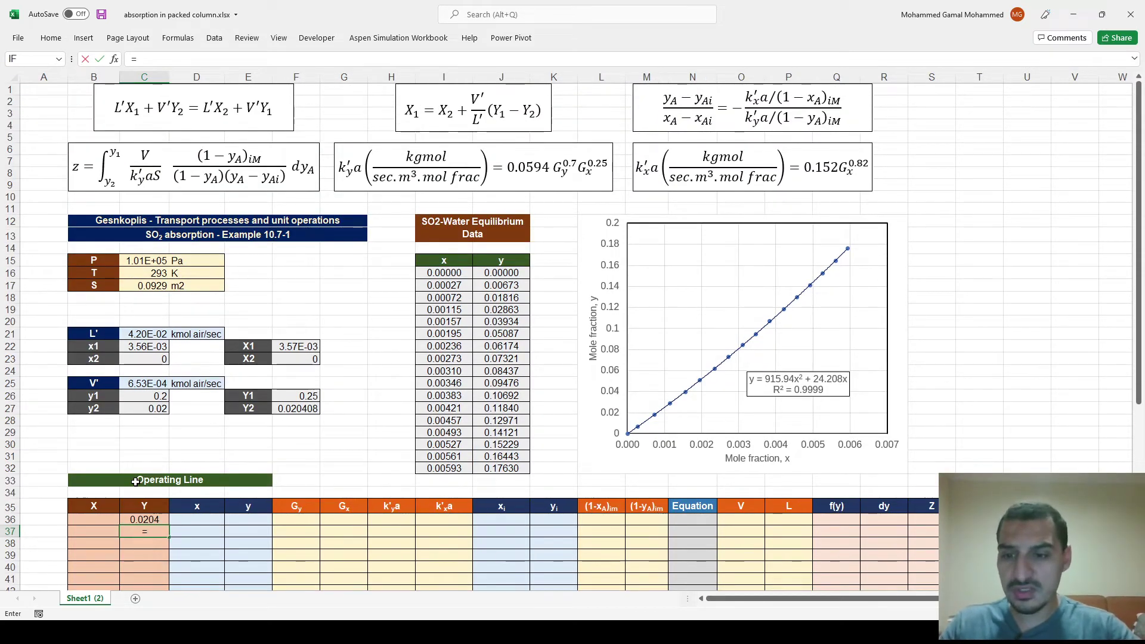
key("Left")
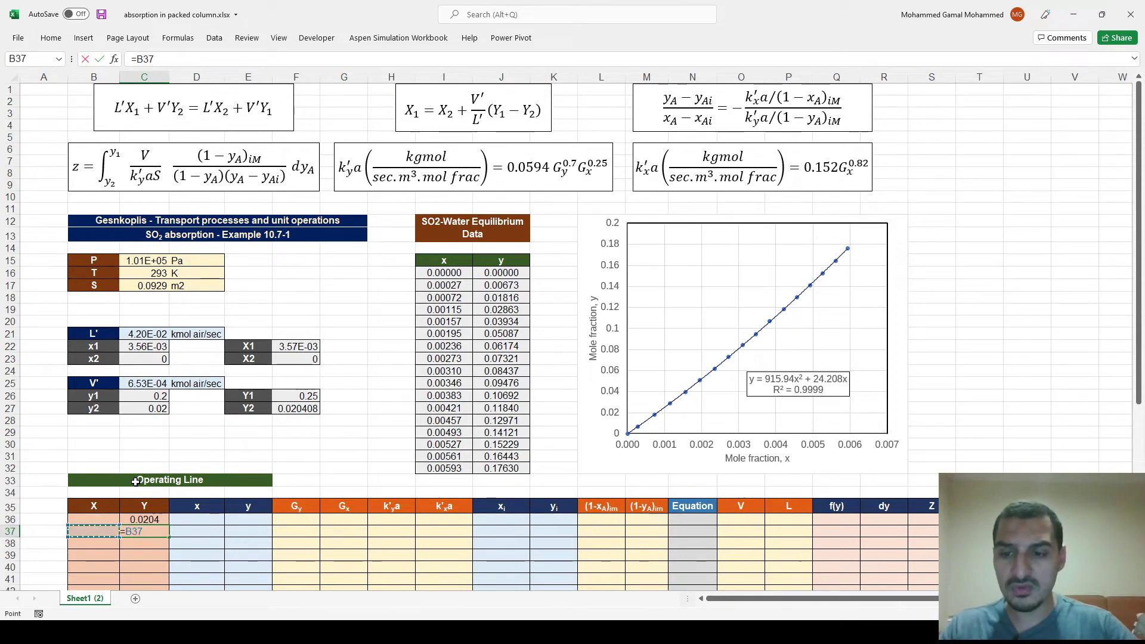
key("Up")
key("Right")
type("+(")
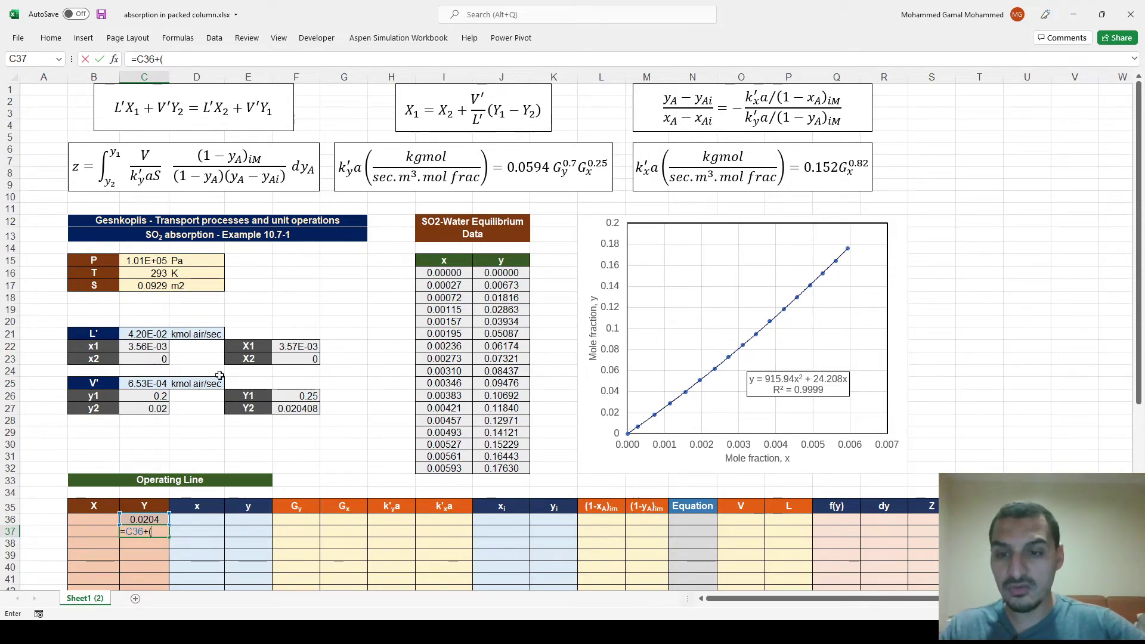
left_click(302, 396)
type("-")
left_click(296, 408)
Step: Make Y1 and Y2 absolute and complete C37 as =C36+($F$26-$F$27)/10
left_click(101, 531)
key("F4")
left_click(139, 531)
key("F4")
key("F2")
key("Right")
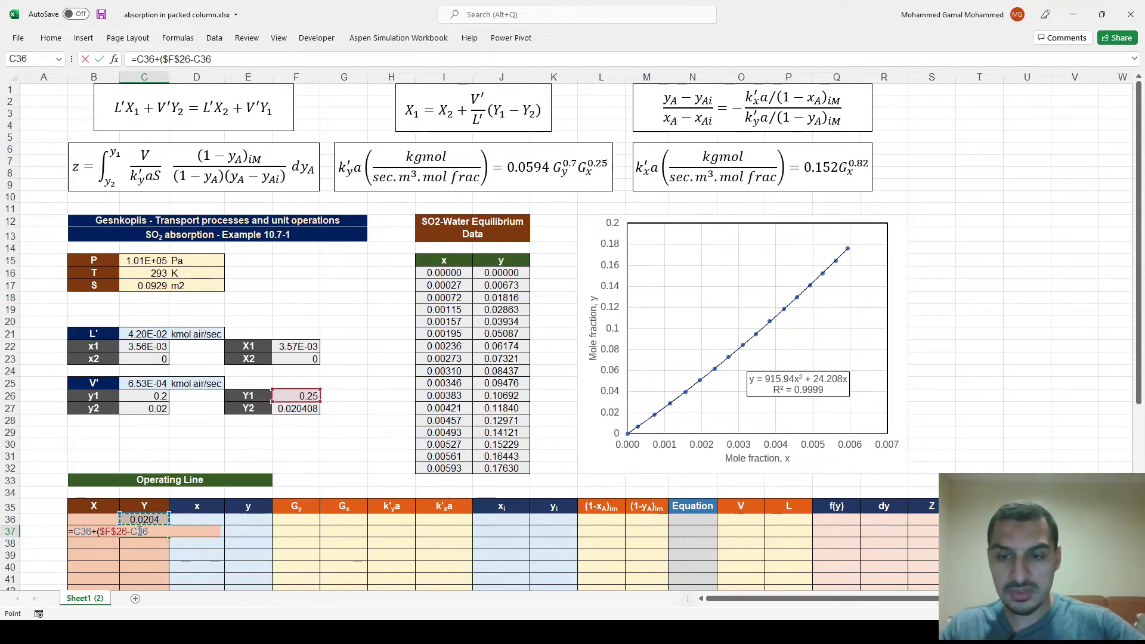
left_click(280, 409)
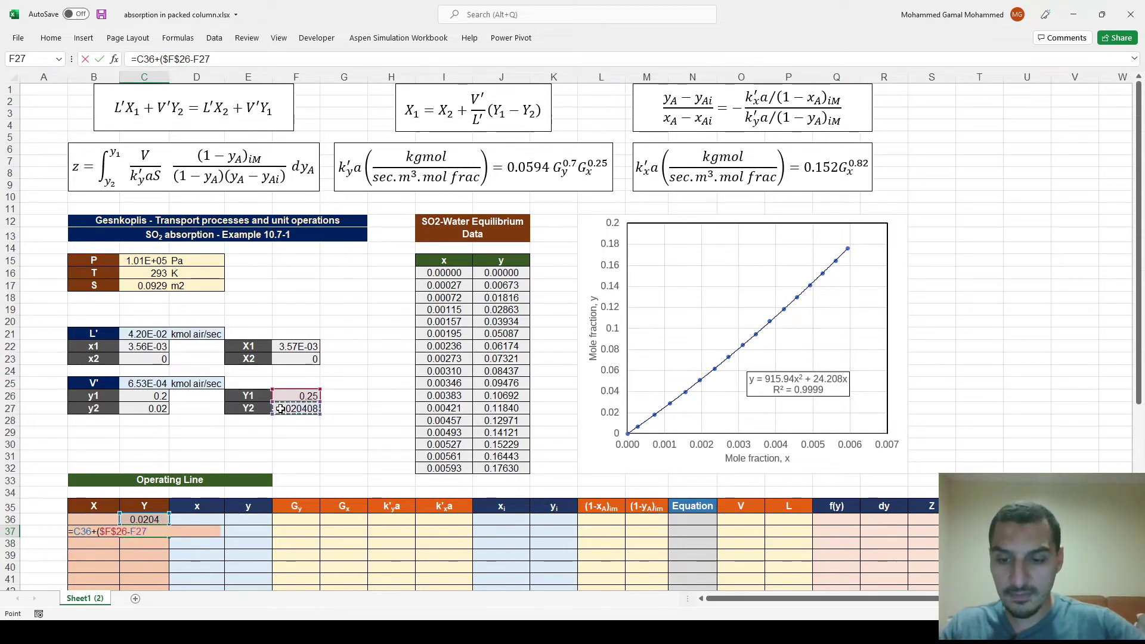
key("F4")
type(")/1")
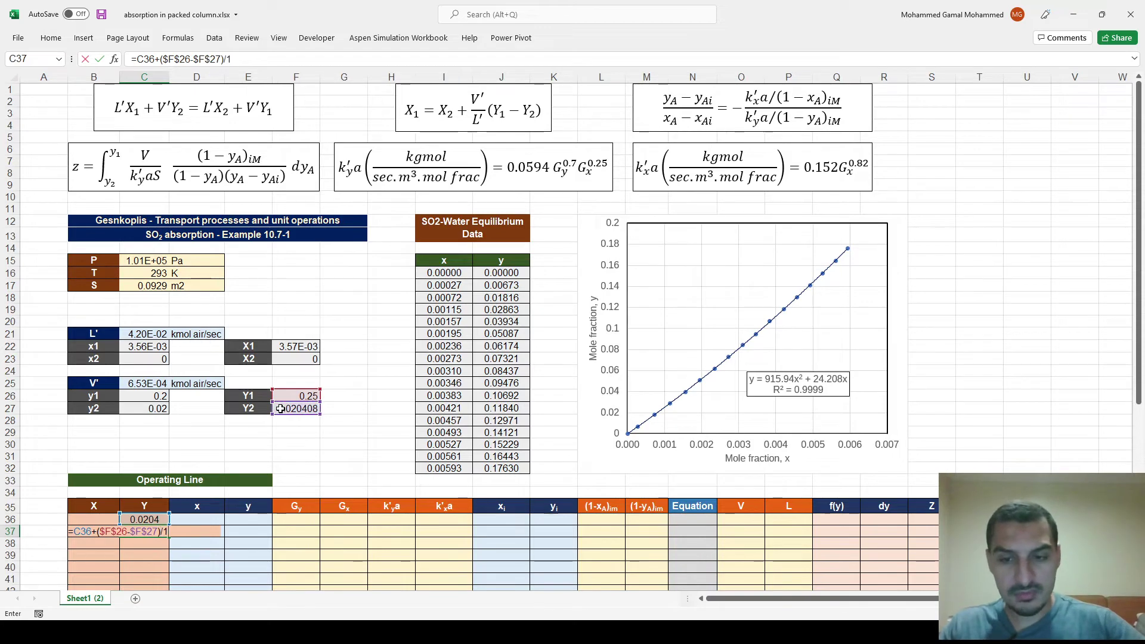
key("Return")
Step: Fill C37's formula down to C46 so the Y column ends at 0.2500
left_click(157, 530)
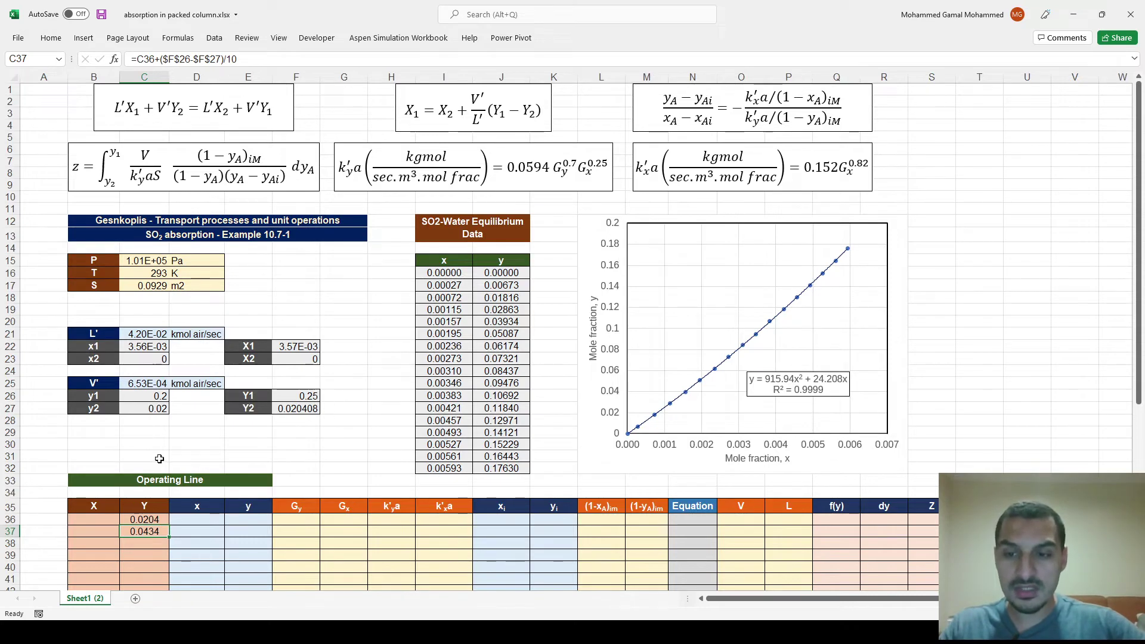
scroll(159, 458, "down", 3)
left_click_drag(169, 429, 161, 535)
left_click(154, 530)
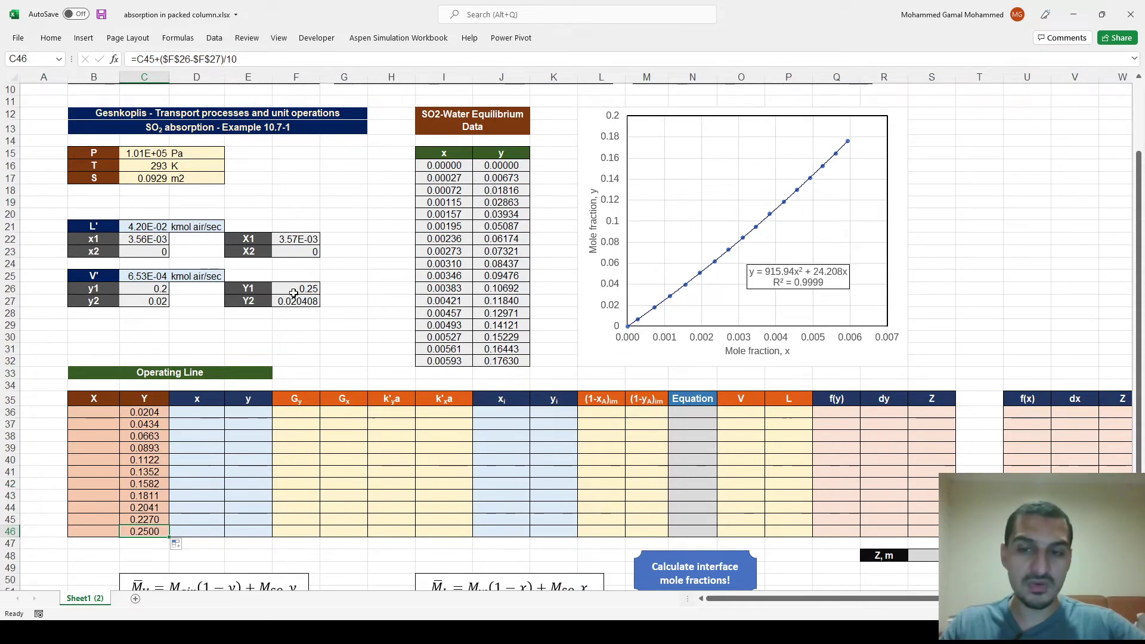
left_click(112, 411)
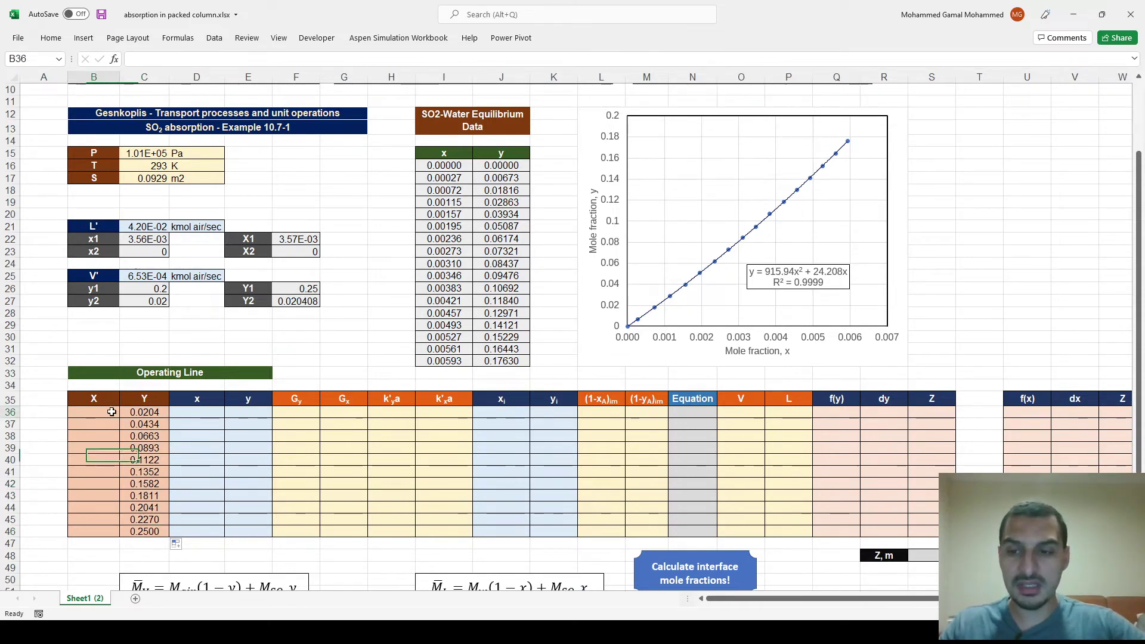
Step: Enter the first X operating-line formula =$F$23+$C$25/$C$21*(C36-F27) in B36
scroll(111, 409, "up", 3)
type("=")
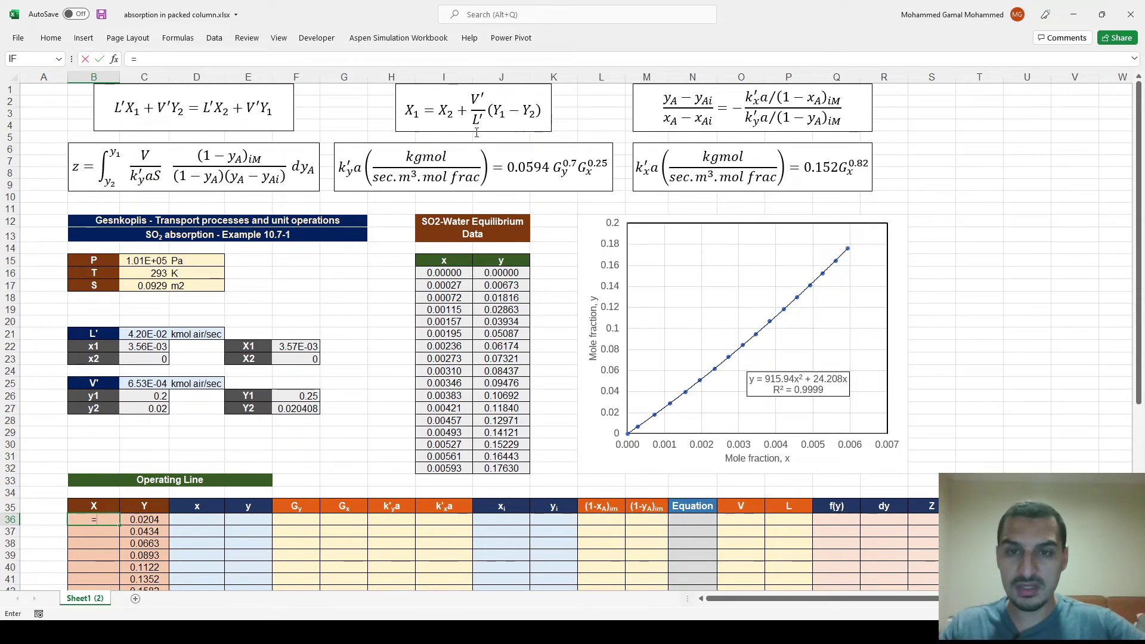
left_click(294, 357)
key("F4")
type("+")
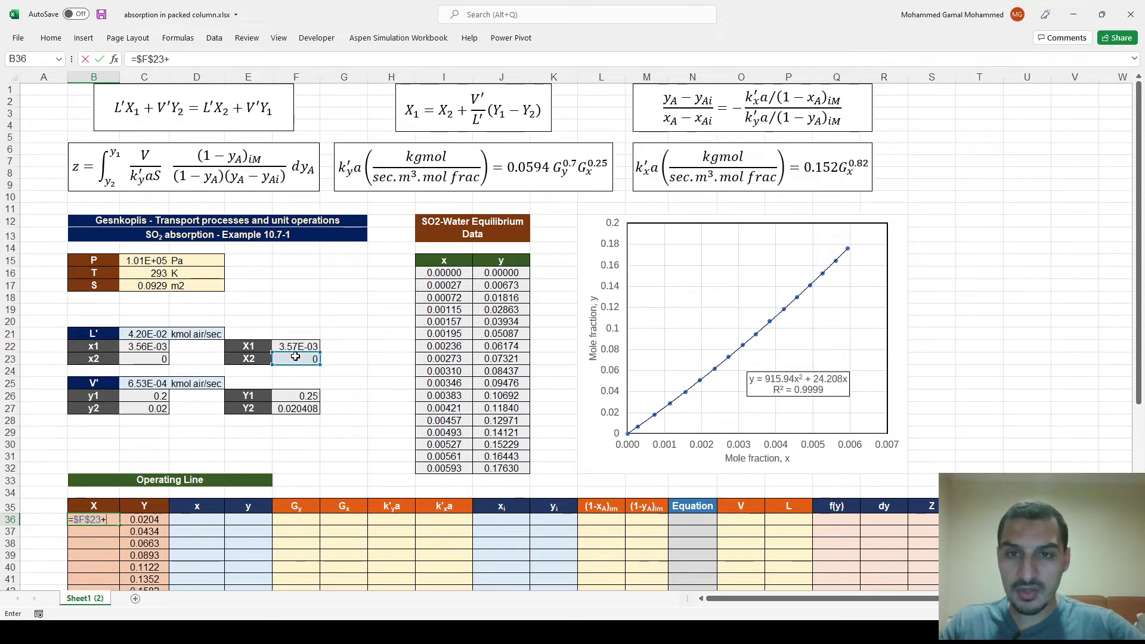
left_click(146, 386)
key("F4")
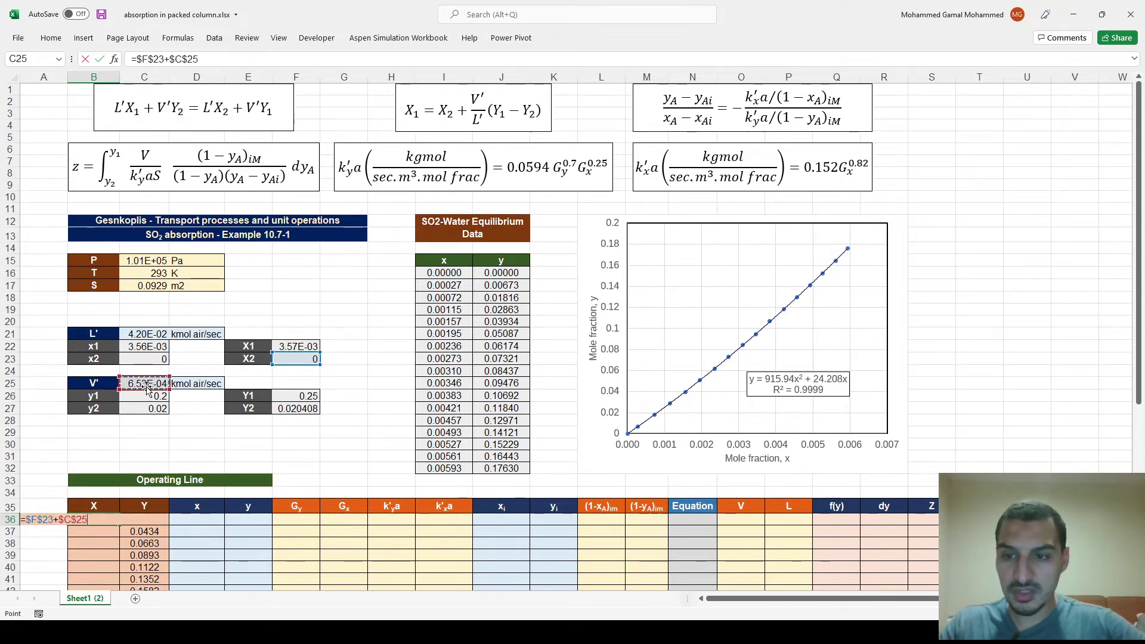
type("/")
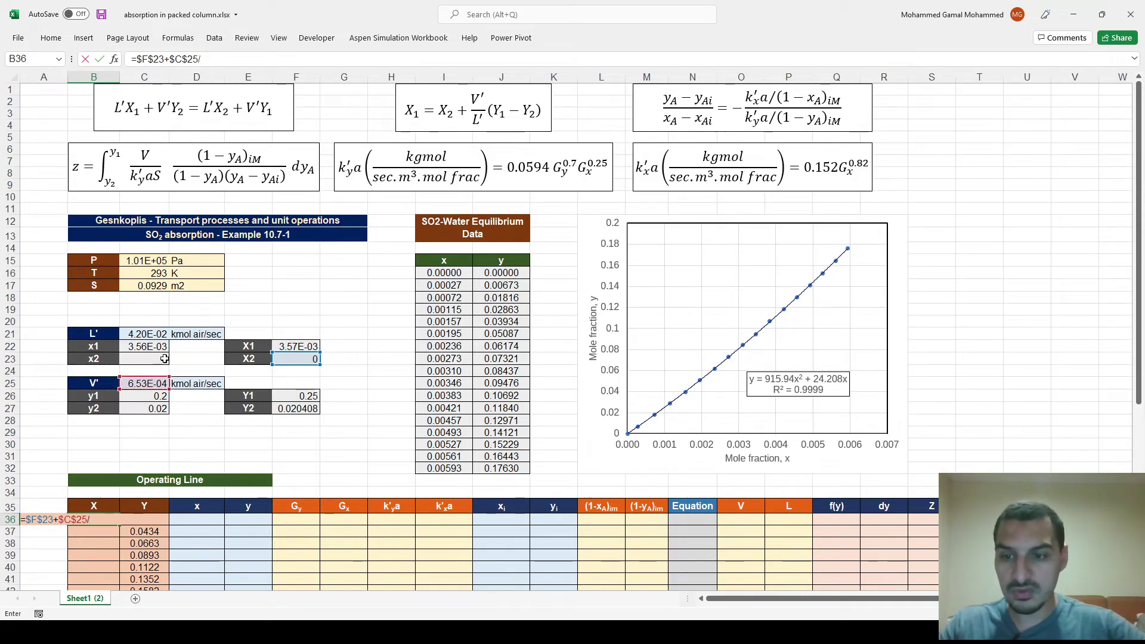
left_click(160, 335)
key("F4")
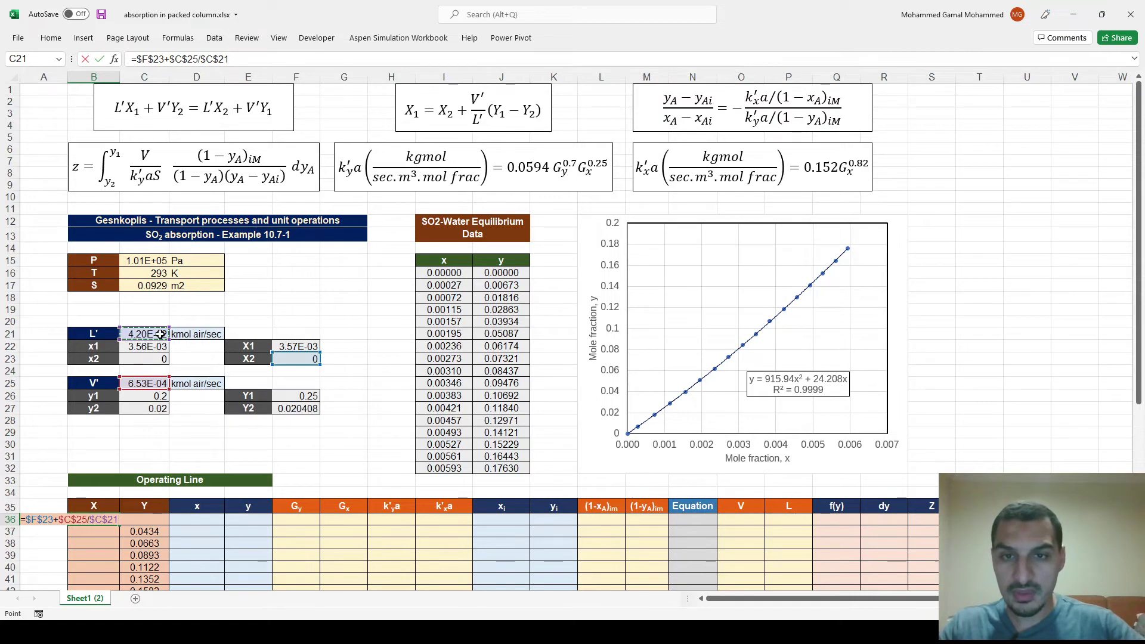
type("*(")
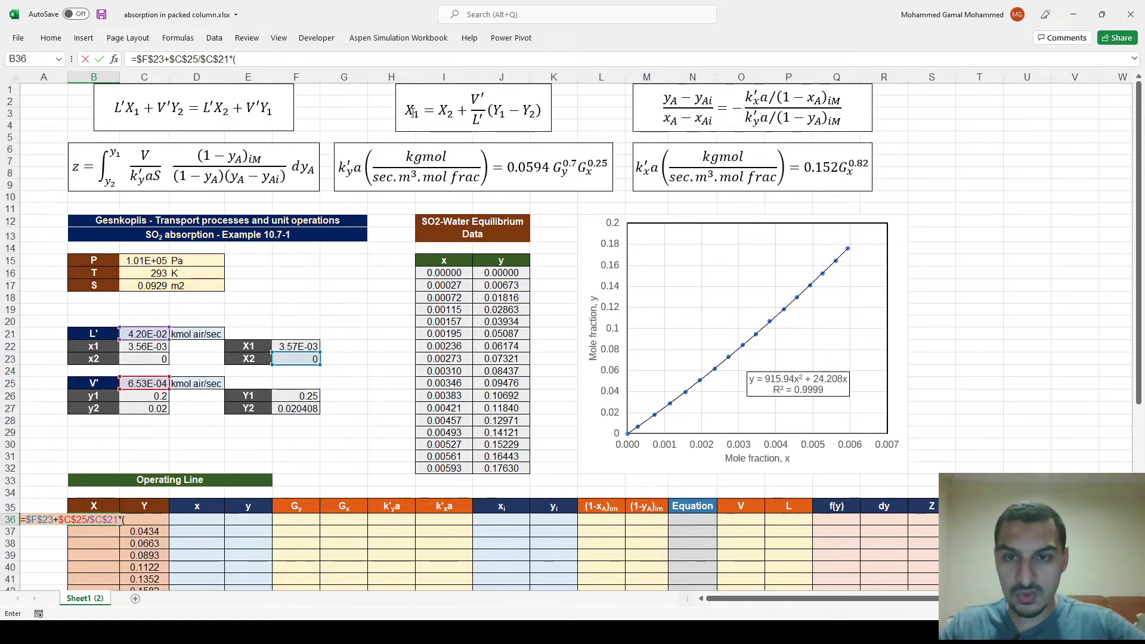
left_click(150, 519)
type("-")
left_click(292, 408)
type(")")
key("ctrl+Return")
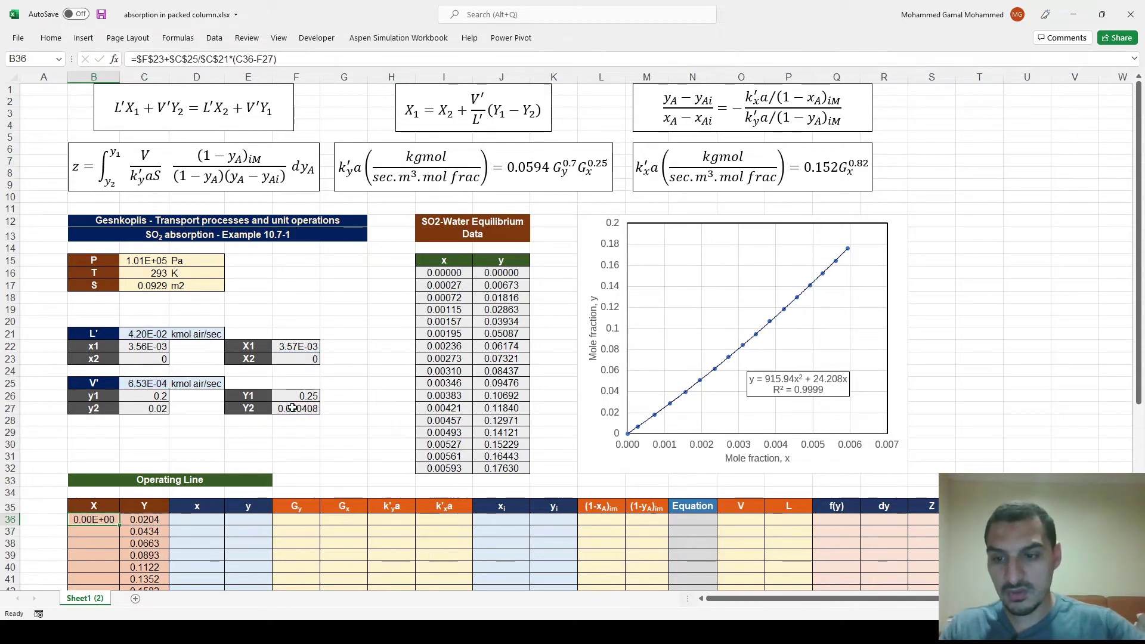
Step: Show the first X value as plain 0 and drag the formula down to row 46
scroll(267, 417, "down", 3)
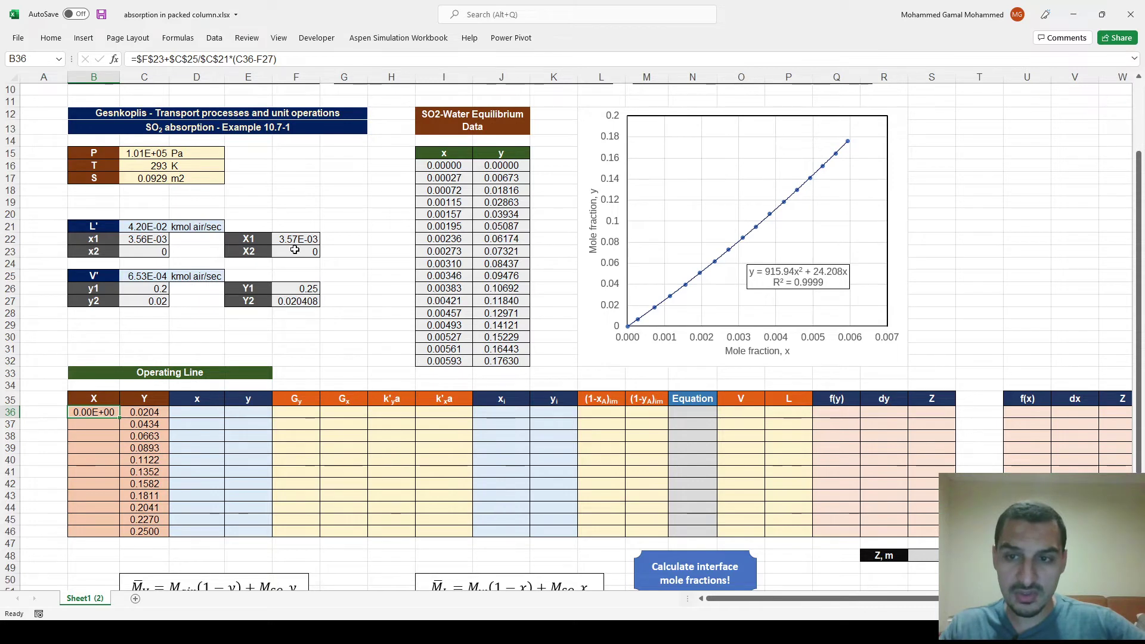
key("ctrl+shift+1")
key("ctrl+shift+asciitilde")
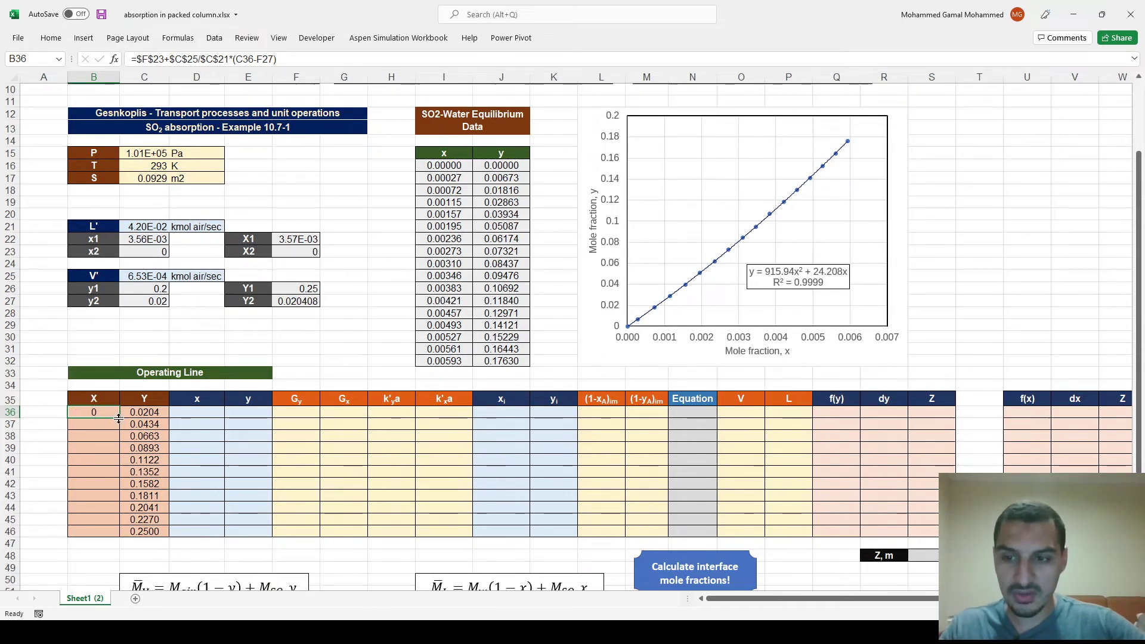
left_click_drag(120, 420, 119, 537)
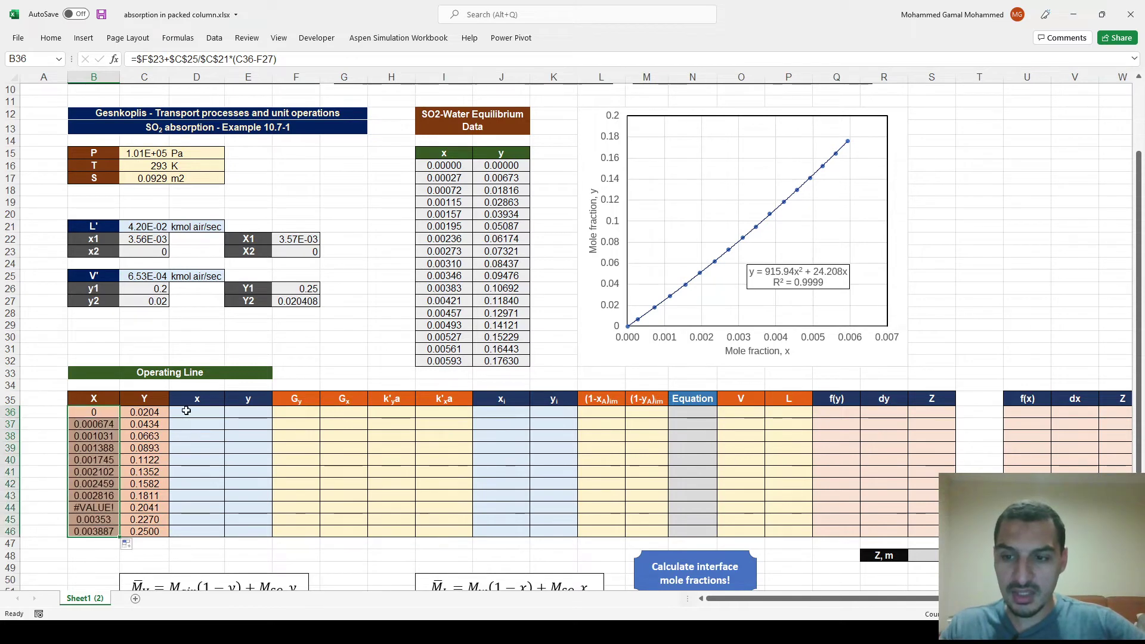
double_click(111, 446)
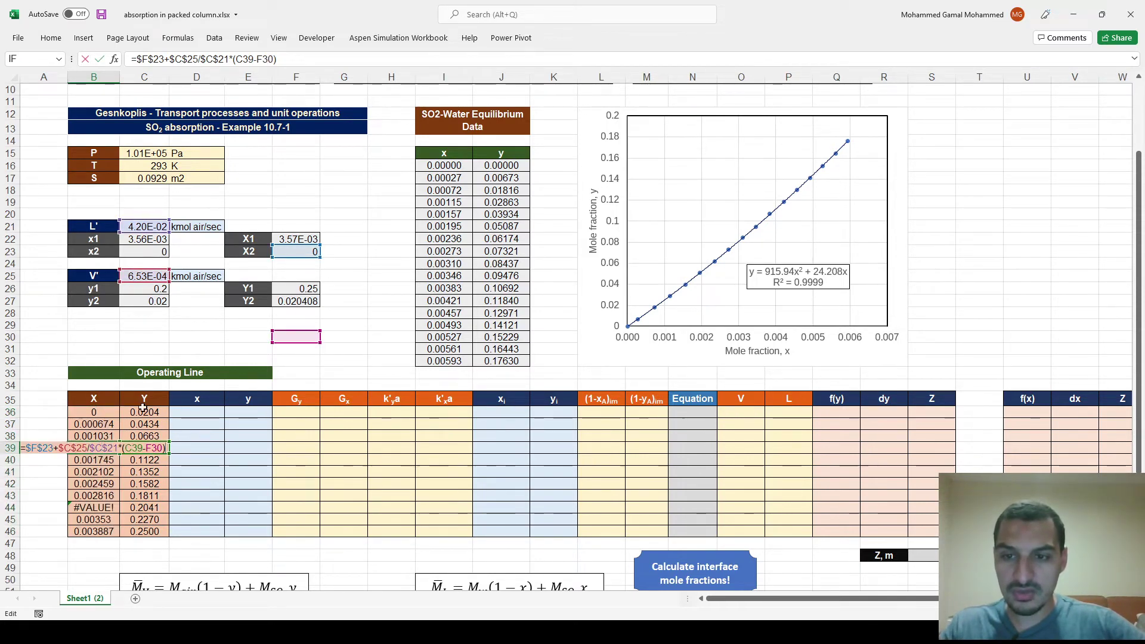
key("Escape")
Step: Make Y2 absolute ($F$27) in B36's formula and refill X down to 0.00357
key("Up")
key("Up")
key("Up")
key("F2")
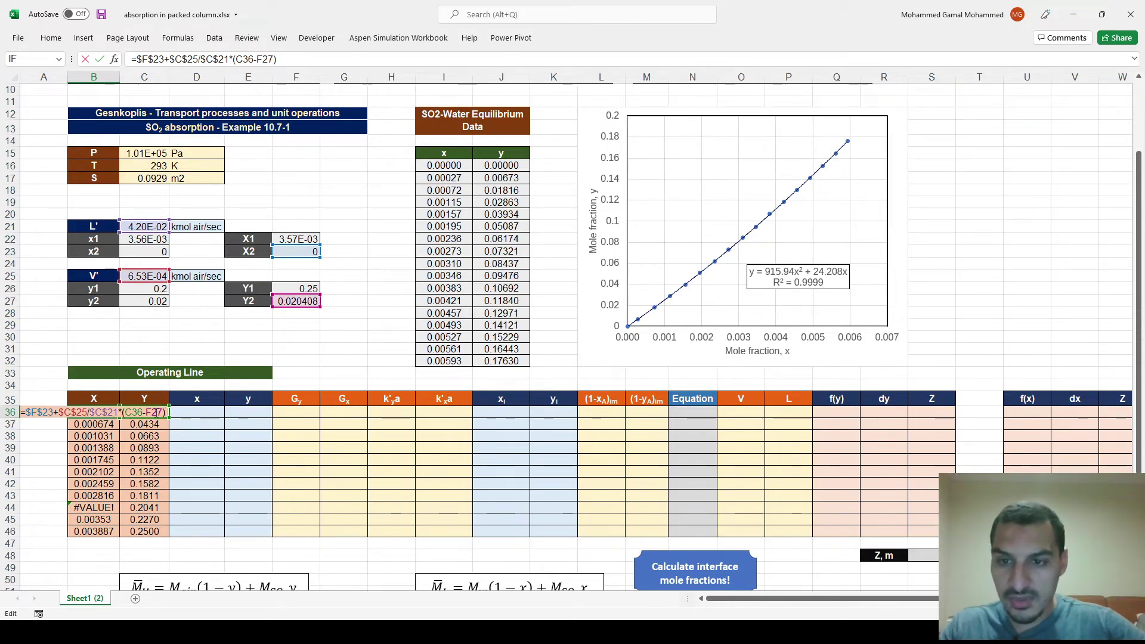
key("Return")
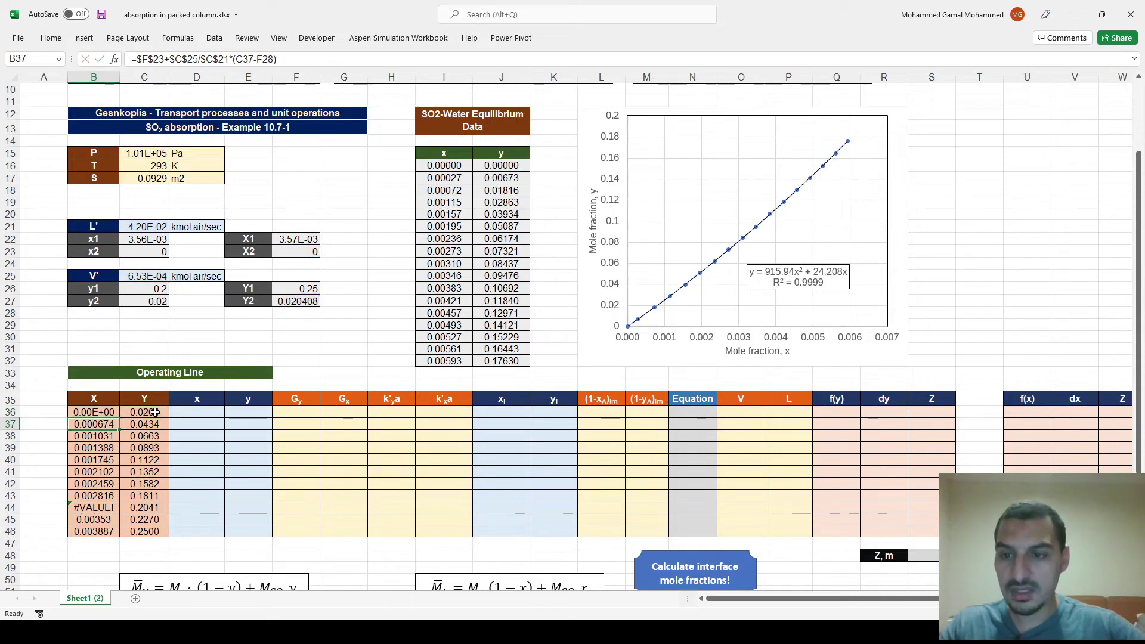
left_click(97, 414)
key("ctrl+shift+grave")
double_click(120, 420)
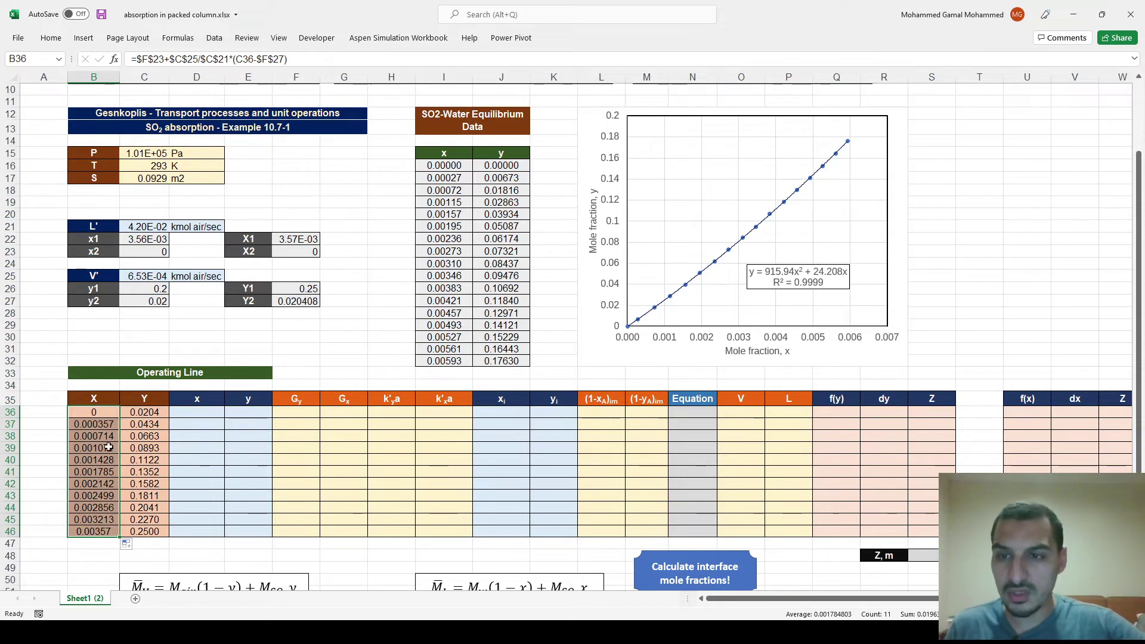
left_click(110, 529)
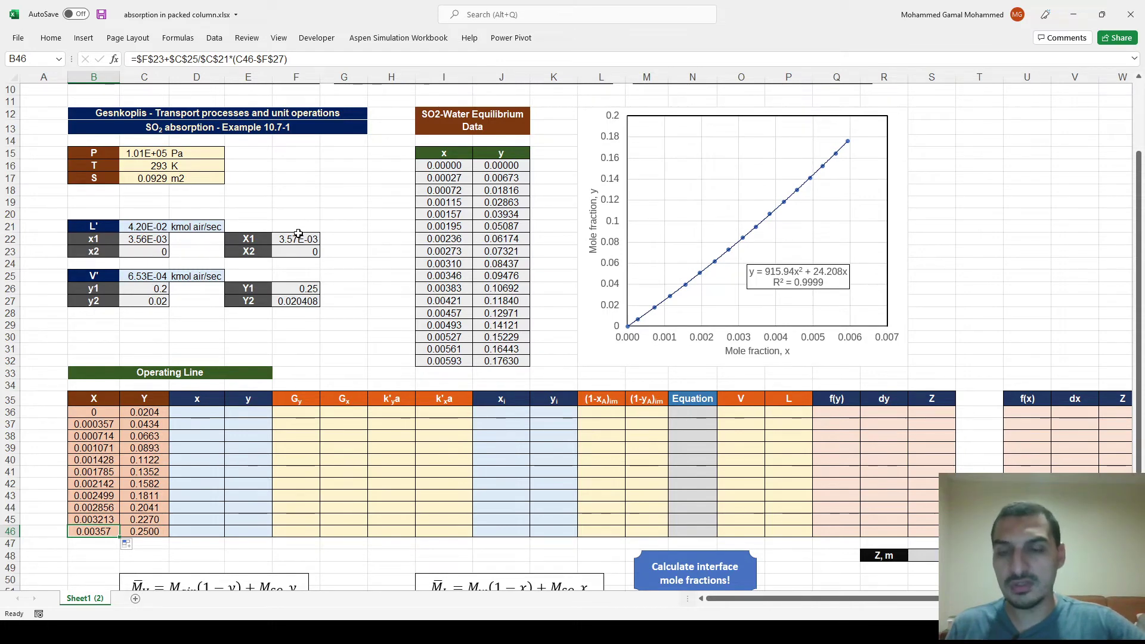
scroll(291, 347, "up", 3)
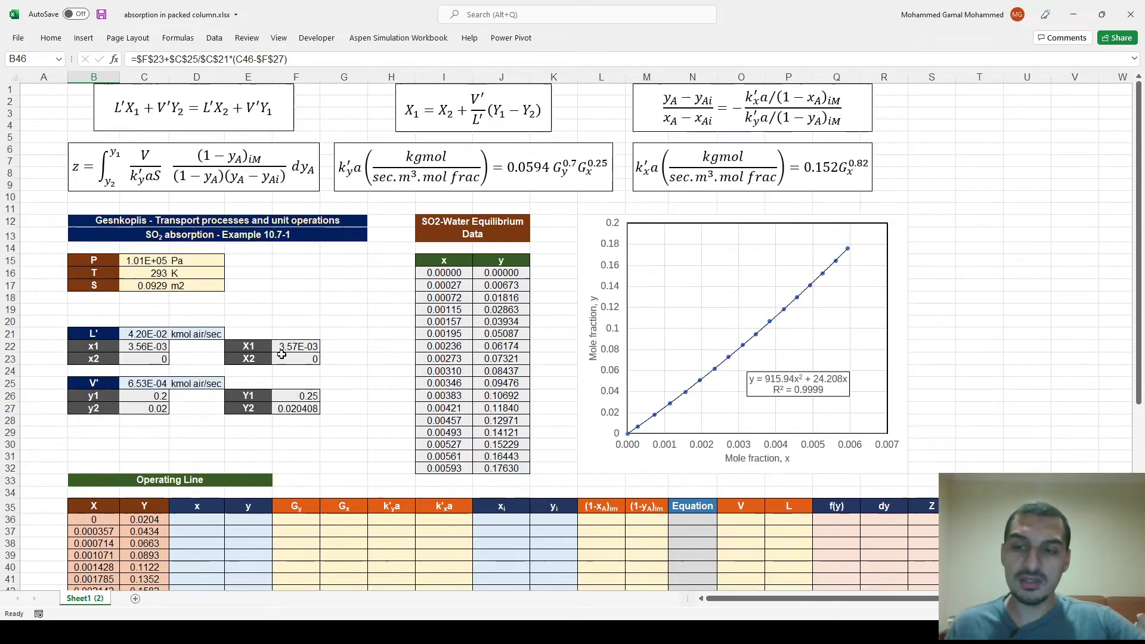
Step: Enter =B36/(B36+1) in D36 to convert X into mole fraction x
left_click(218, 518)
type("=")
key("Left")
key("Left")
type("/(")
key("Left")
key("Left")
type("+1)")
key("Return")
Step: Paste the mole-fraction formula into D36:E46 and select the new operating-line chart series
left_click(218, 519)
key("ctrl+c")
key("shift+Right")
key("shift+Down")
key("shift+Down")
key("shift+Down")
key("shift+Down")
key("shift+Down")
key("shift+Down")
key("shift+Down")
key("shift+Down")
key("shift+Down")
key("shift+Down")
key("shift+Down")
key("shift+Down")
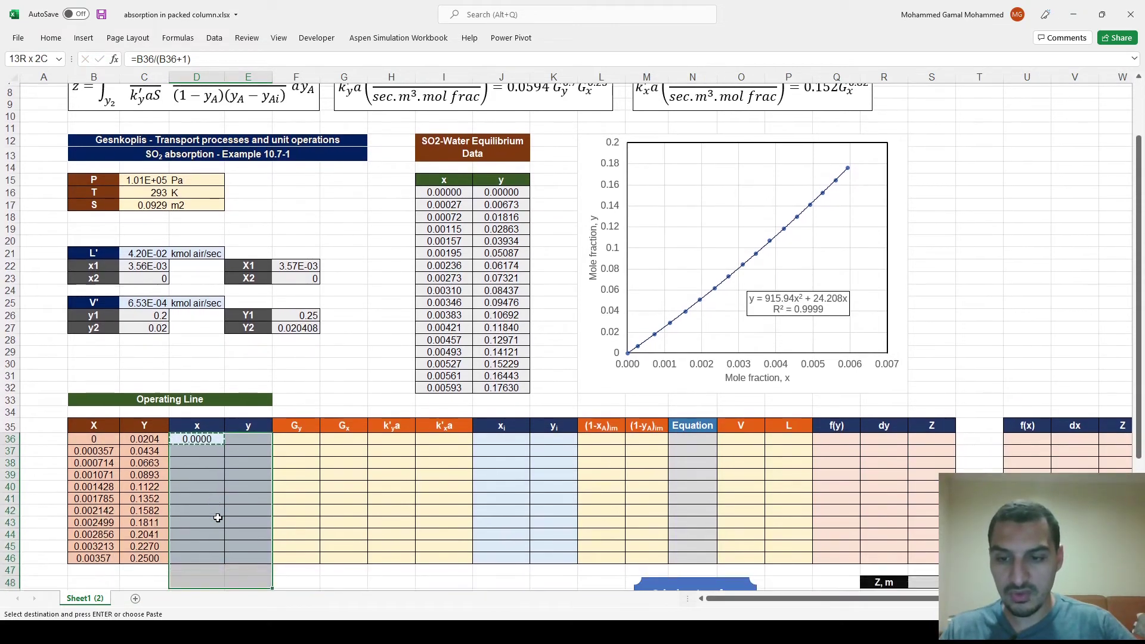
key("shift+Up")
key("shift+Up")
key("shift+Up")
key("shift+Up")
key("shift+Up")
key("shift+Up")
key("shift+Up")
key("shift+Up")
key("shift+Up")
key("shift+Up")
key("shift+Up")
key("shift+Up")
key("shift+Left")
key("shift+Down")
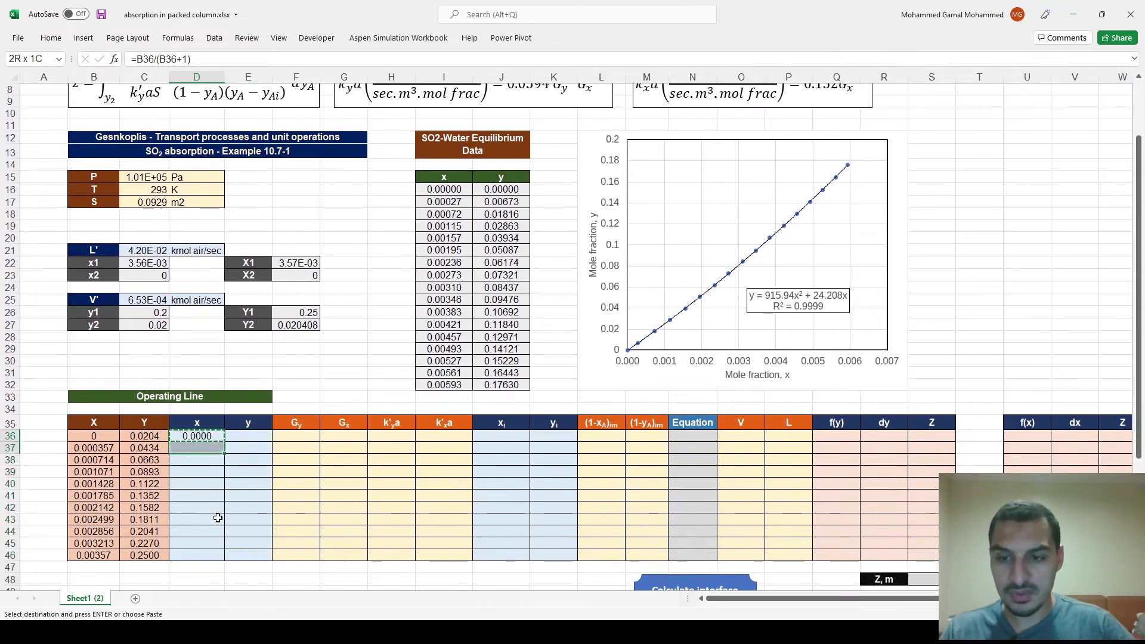
key("shift+Down")
key("shift+Down")
key("shift+Down")
key("shift+Down")
key("shift+Down")
key("shift+Down")
key("shift+Down")
key("shift+Down")
key("shift+Right")
key("shift+Down")
key("ctrl+v")
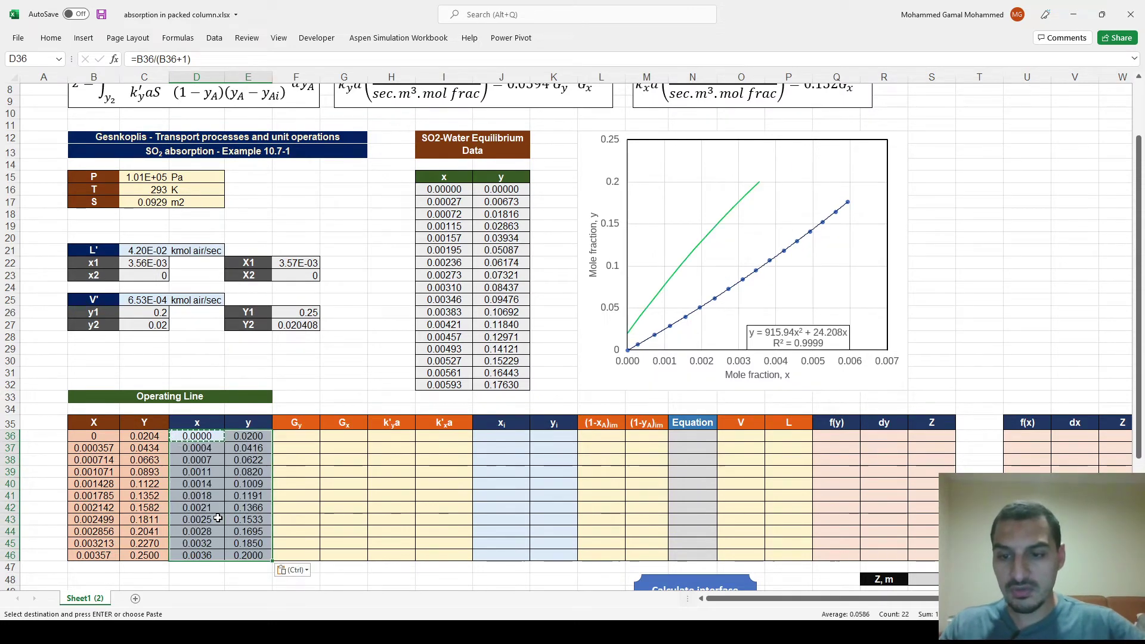
key("Escape")
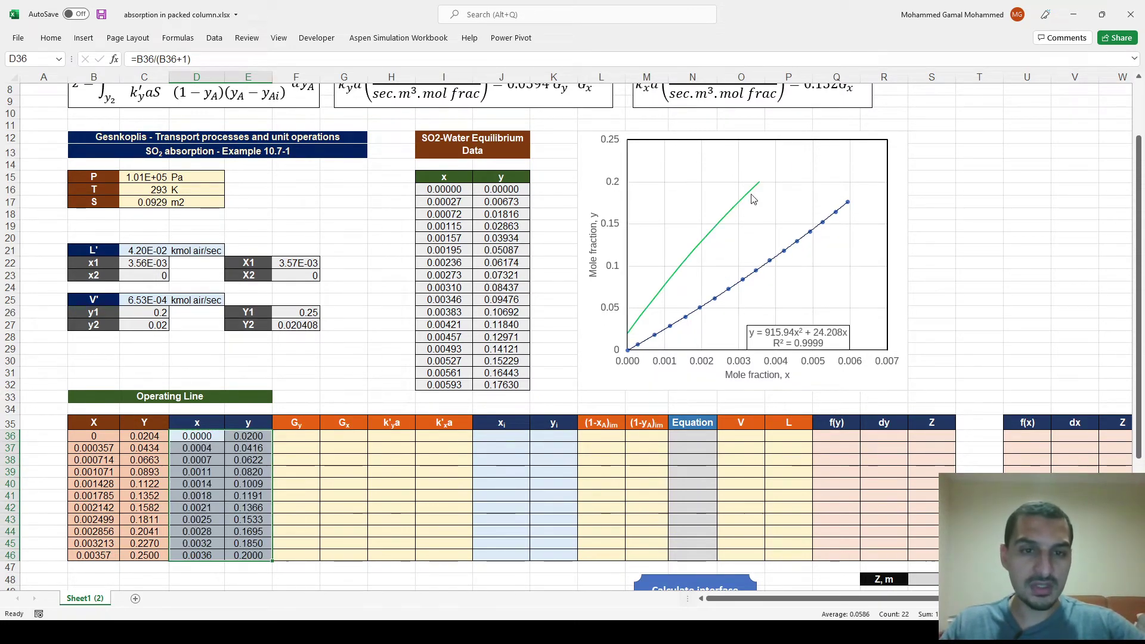
left_click(694, 250)
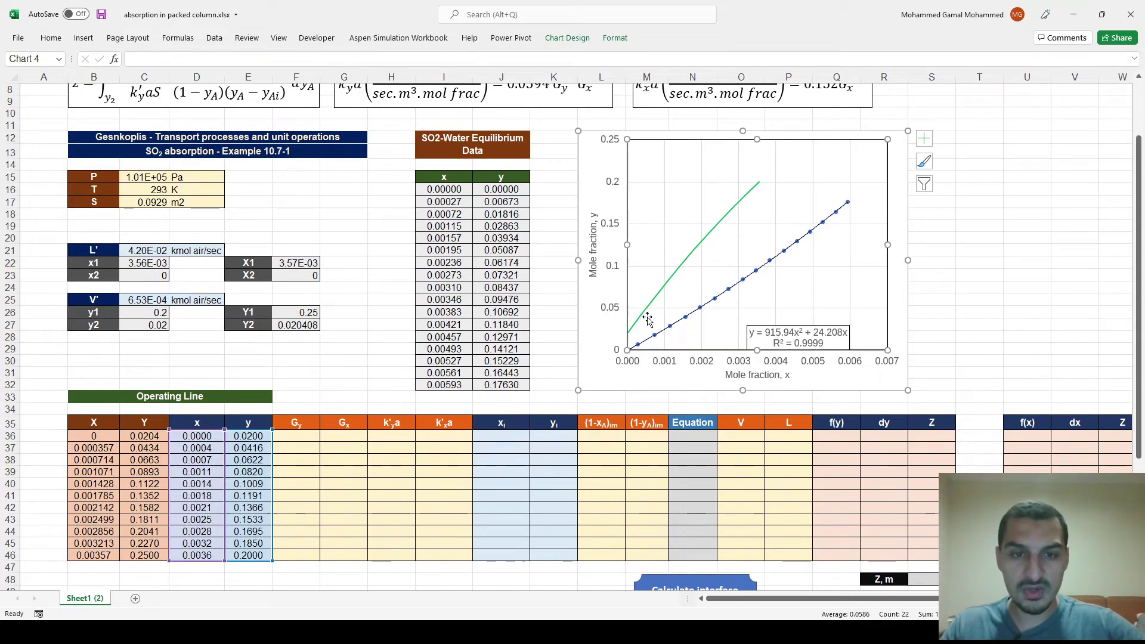
key("alt+Tab")
key("alt+Tab")
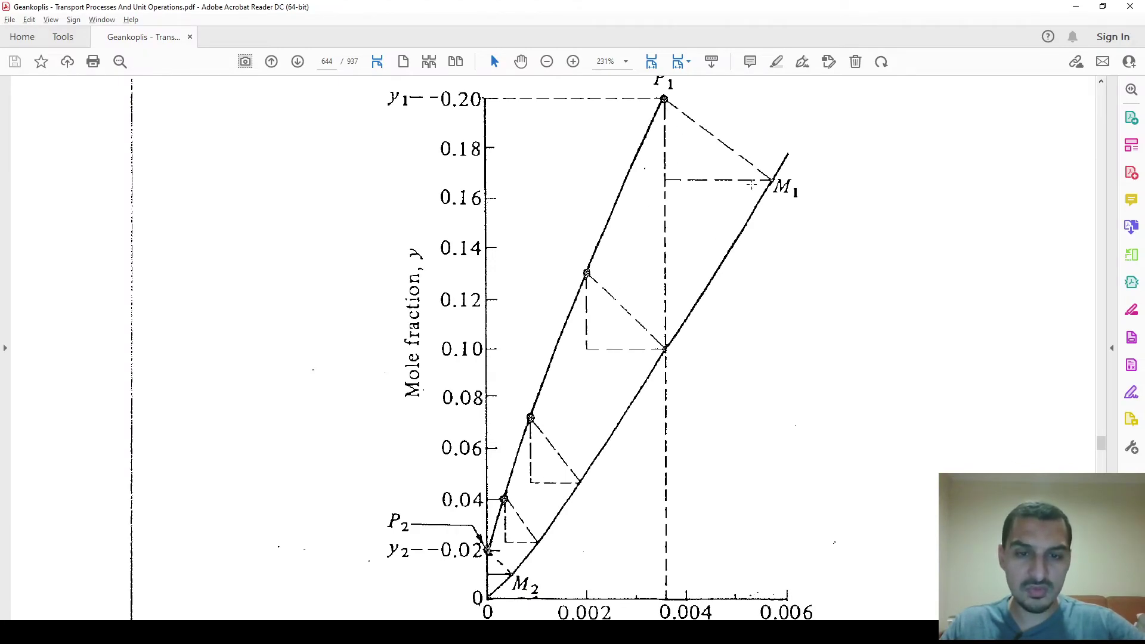
Step: Go back to the Excel worksheet after viewing the textbook's operating-line graph
key("alt+Tab")
key("alt+Tab")
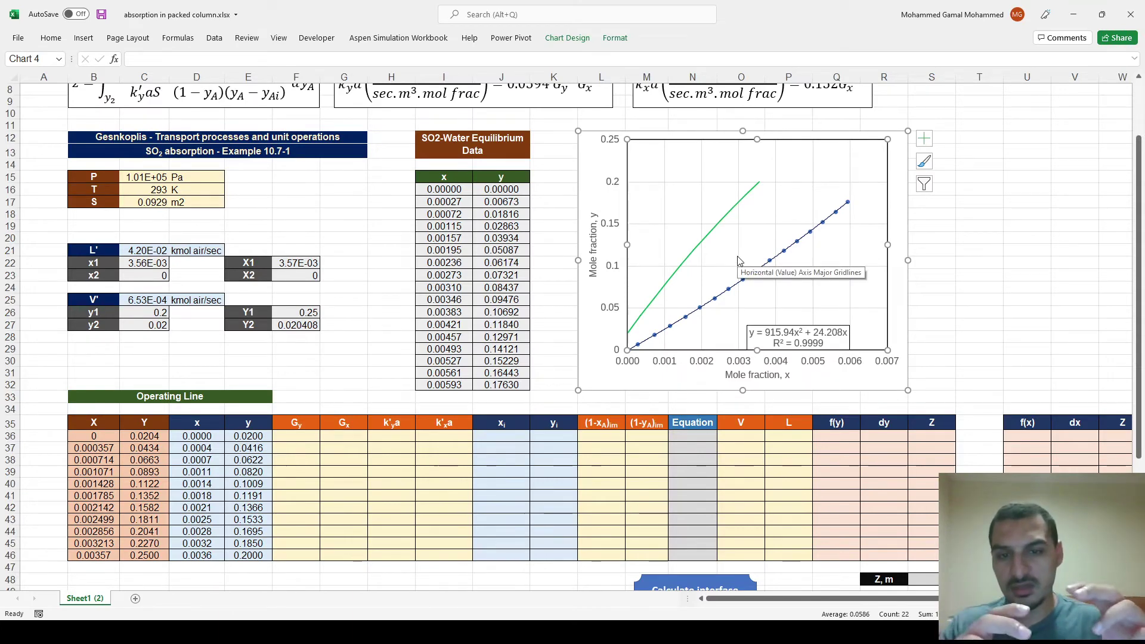
Step: Select F36, then reach the molar-mass equation below and highlight its air and SO2 terms
scroll(537, 346, "up", 3)
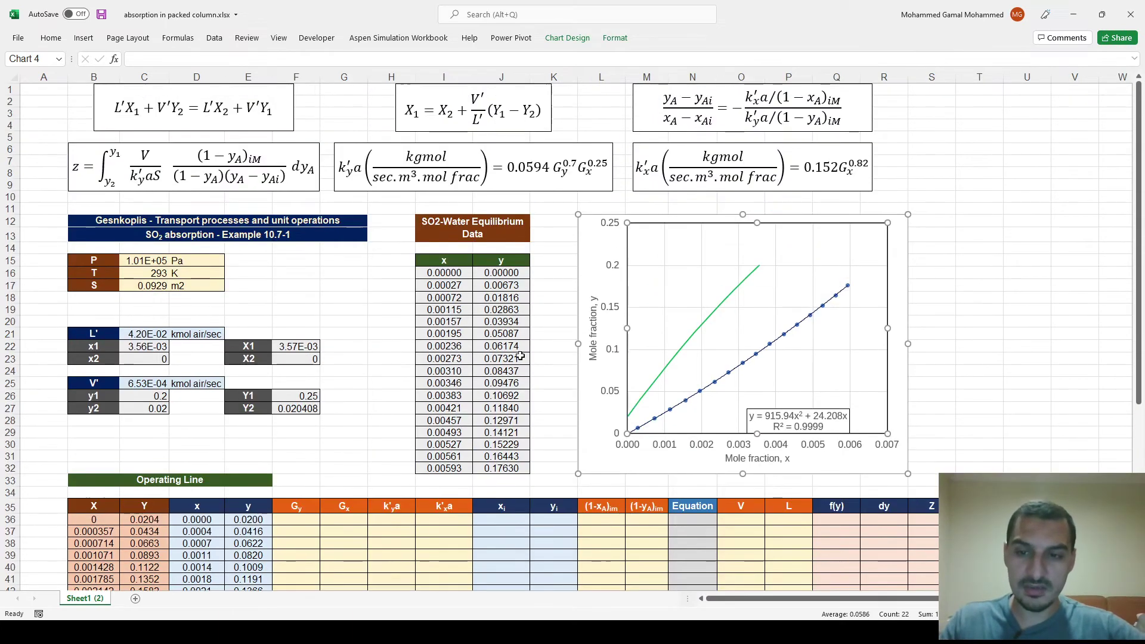
left_click(296, 519)
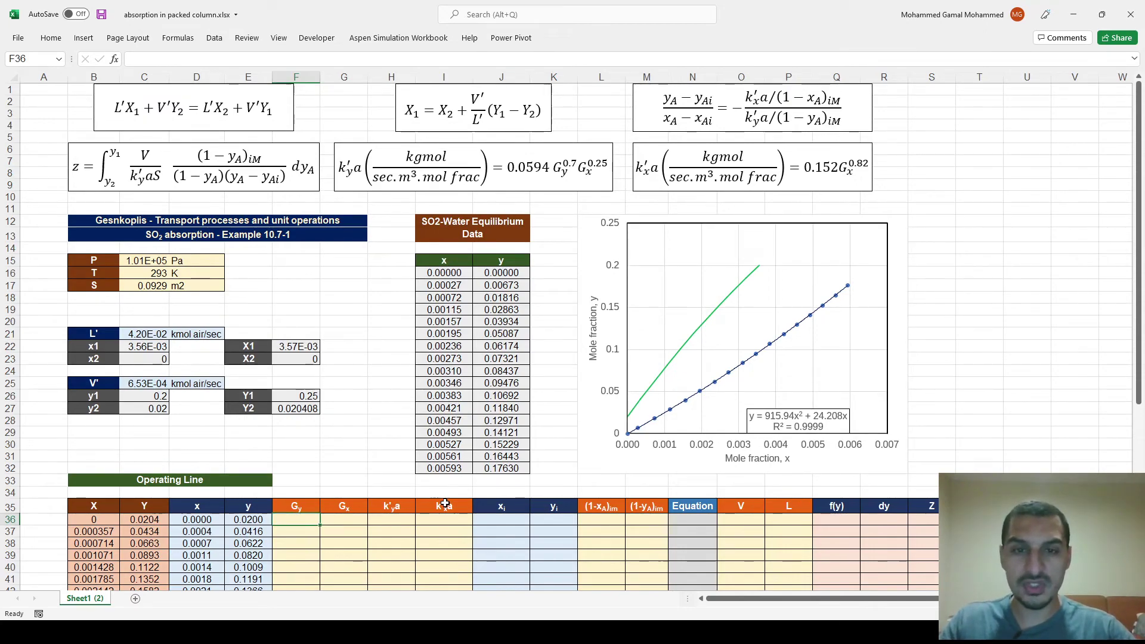
scroll(435, 471, "down", 6)
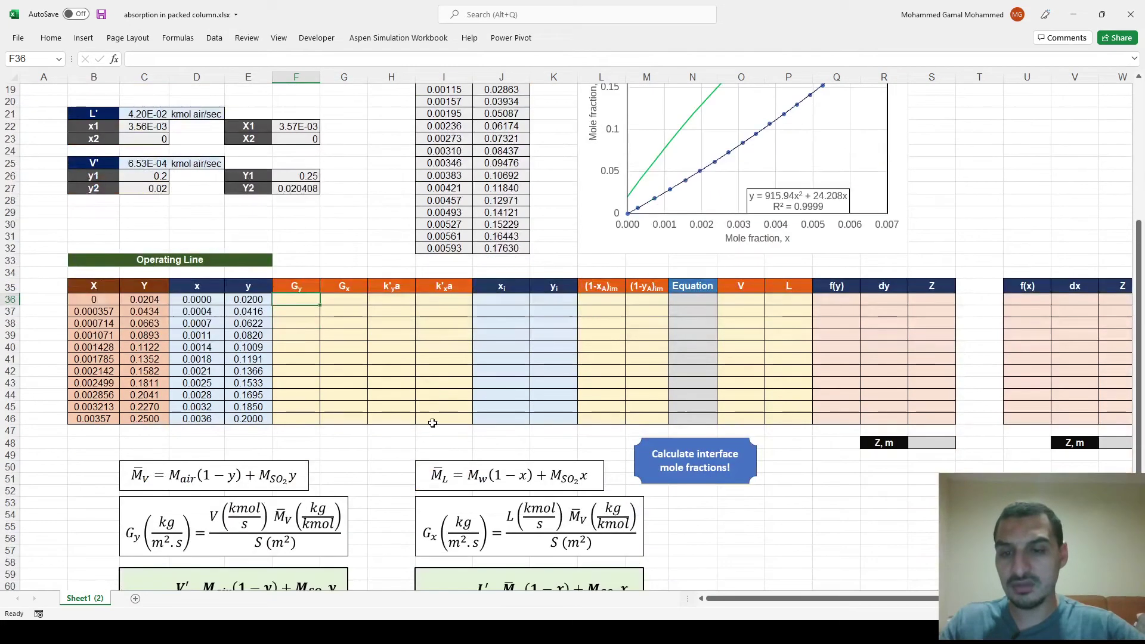
scroll(433, 423, "up", 6)
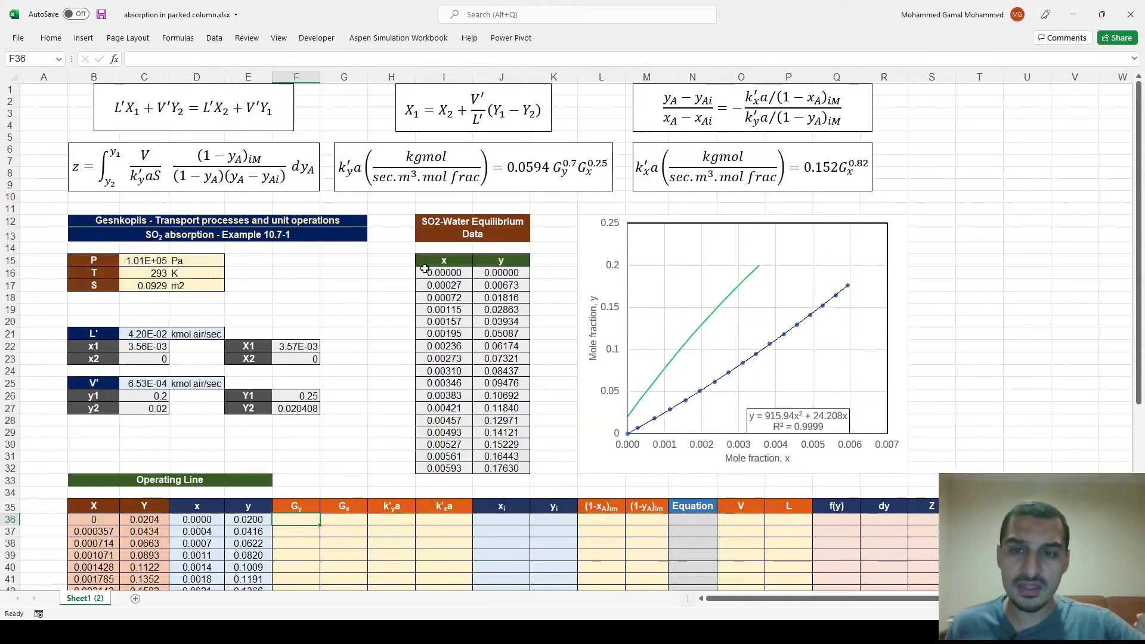
scroll(389, 196, "down", 5)
scroll(389, 197, "up", 4)
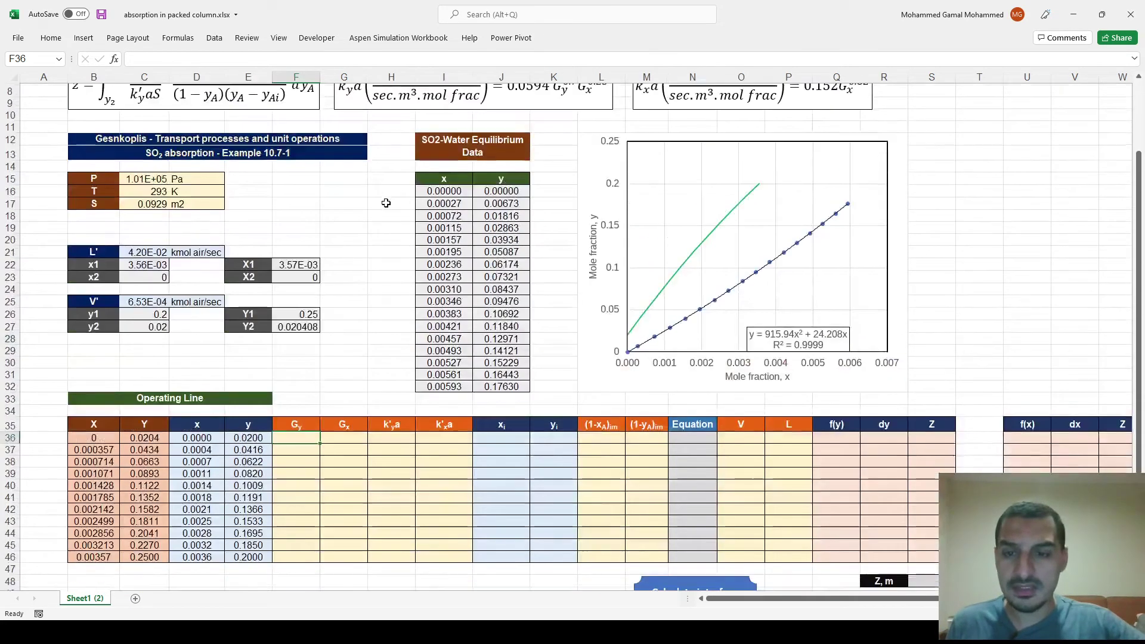
scroll(387, 200, "down", 2)
scroll(386, 204, "up", 1)
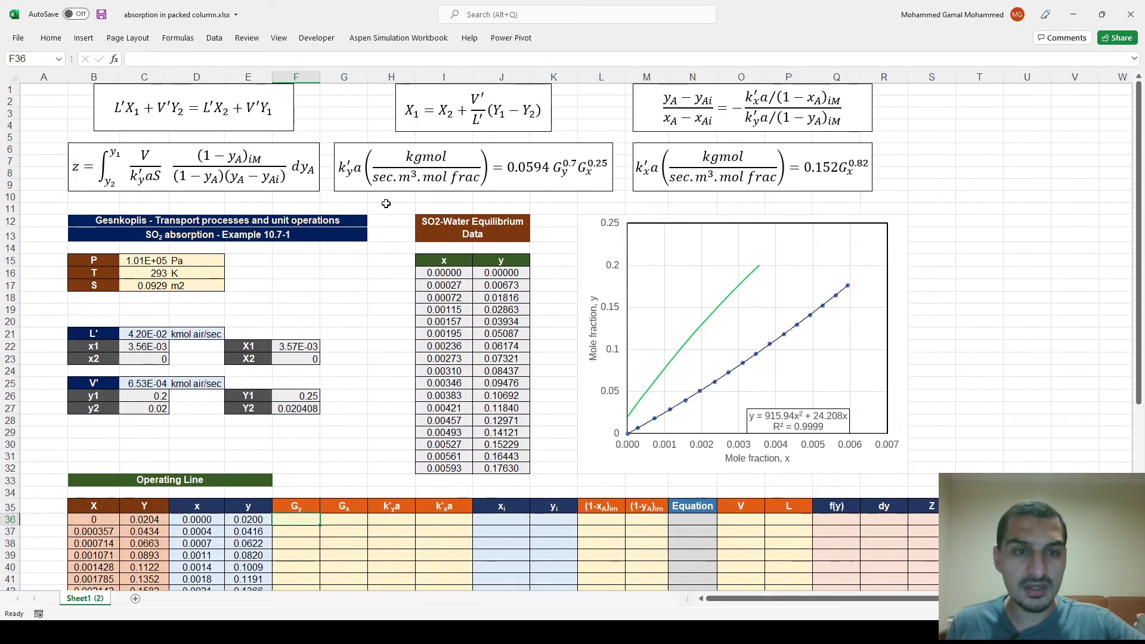
scroll(412, 236, "down", 2)
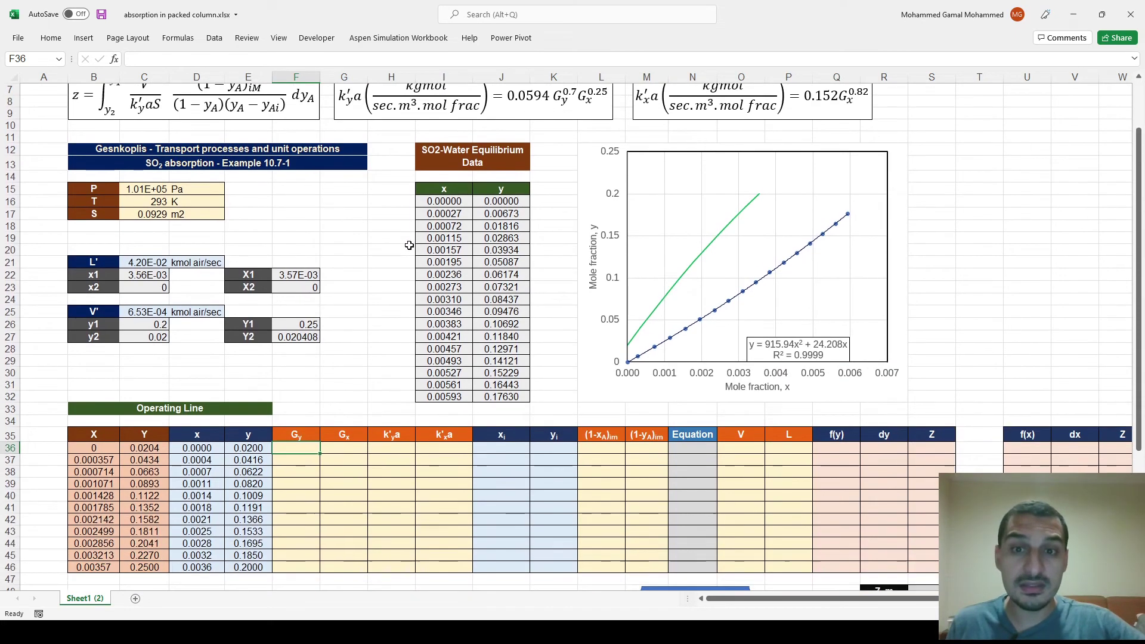
scroll(409, 245, "down", 6)
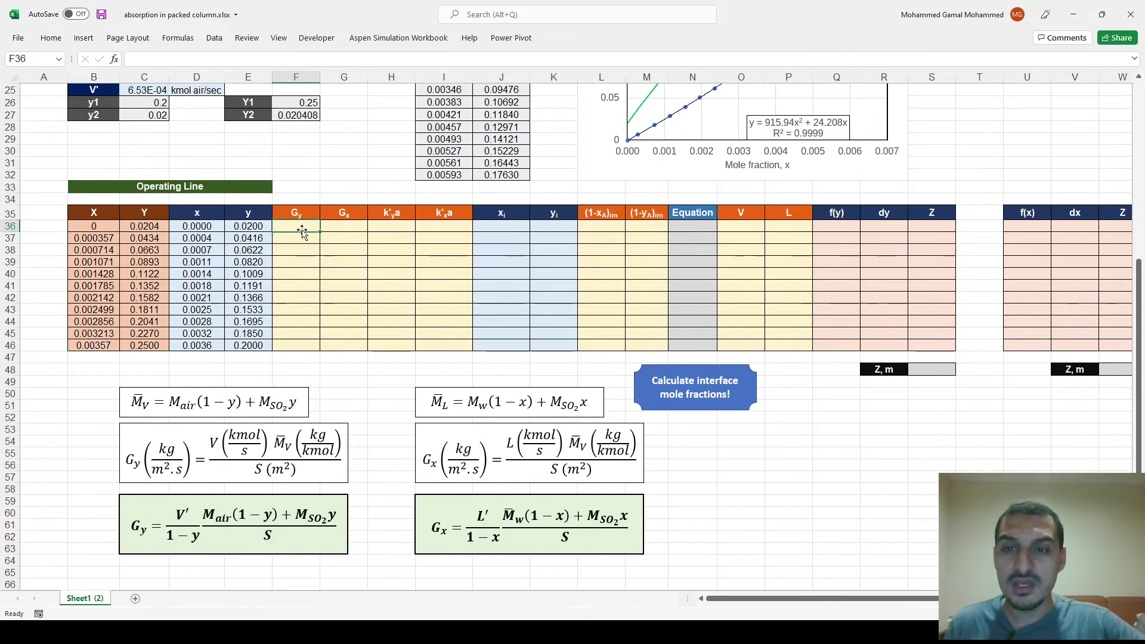
scroll(313, 293, "up", 4)
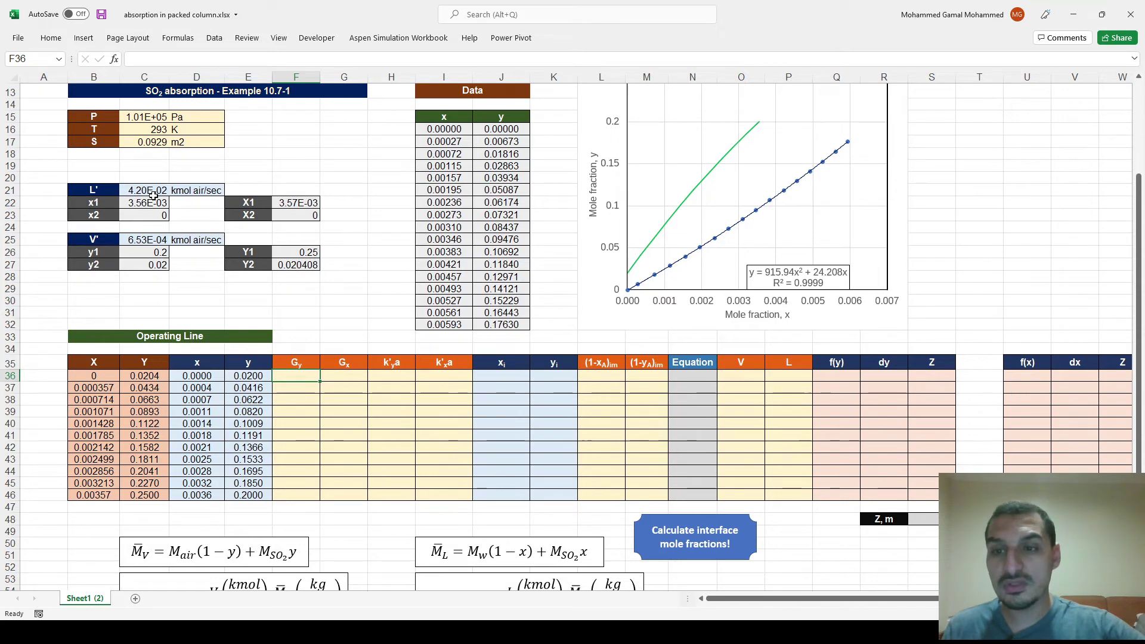
scroll(155, 203, "down", 5)
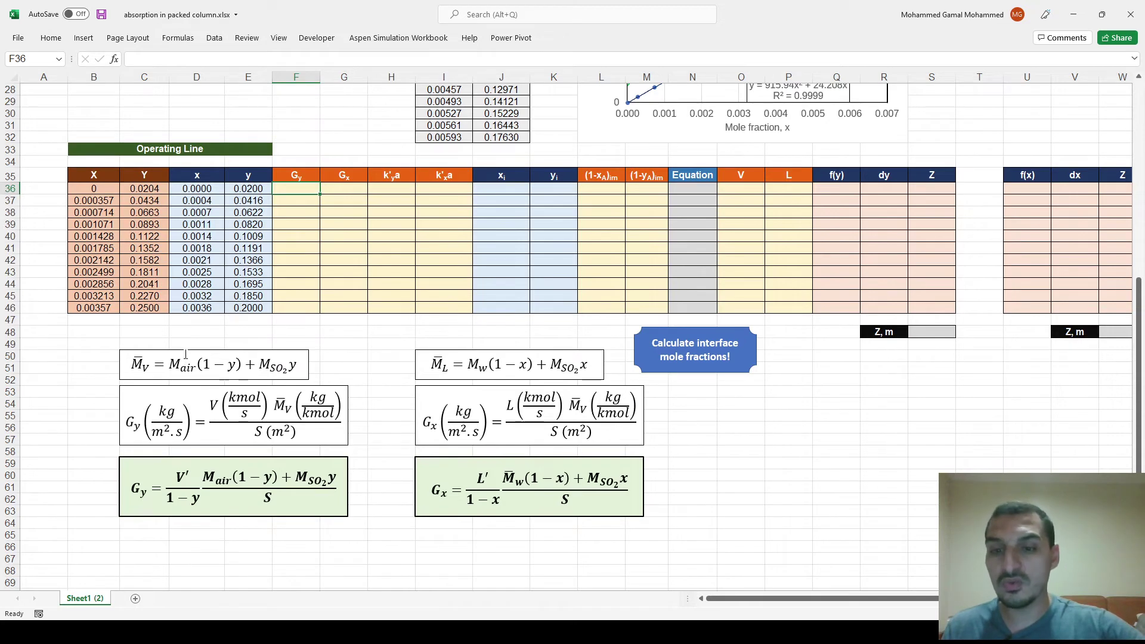
left_click_drag(173, 359, 297, 360)
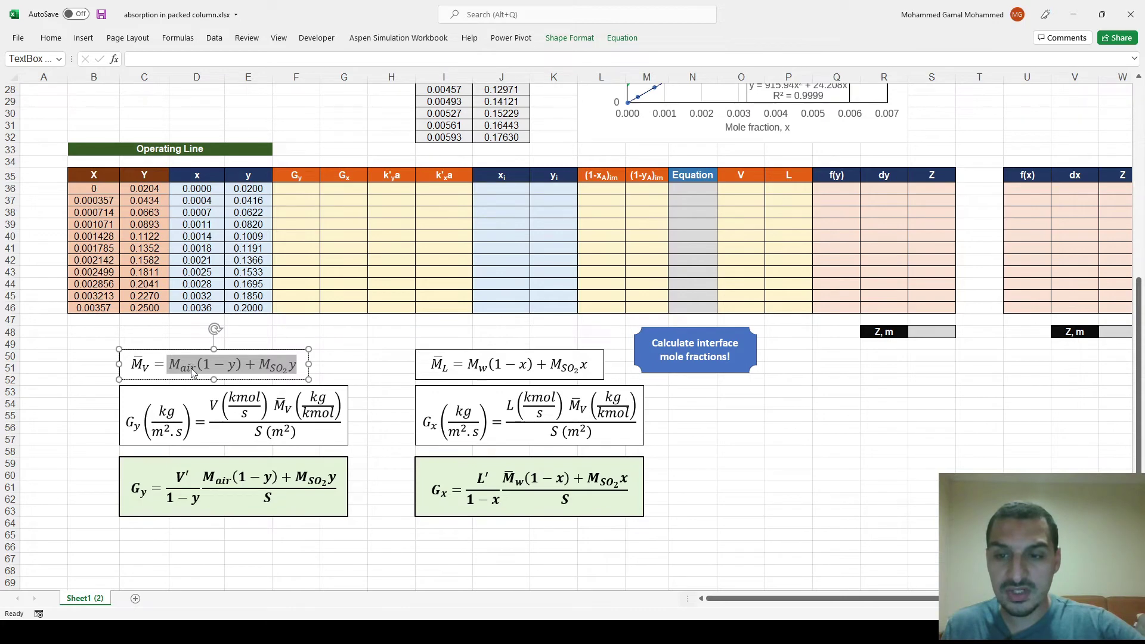
left_click(191, 370)
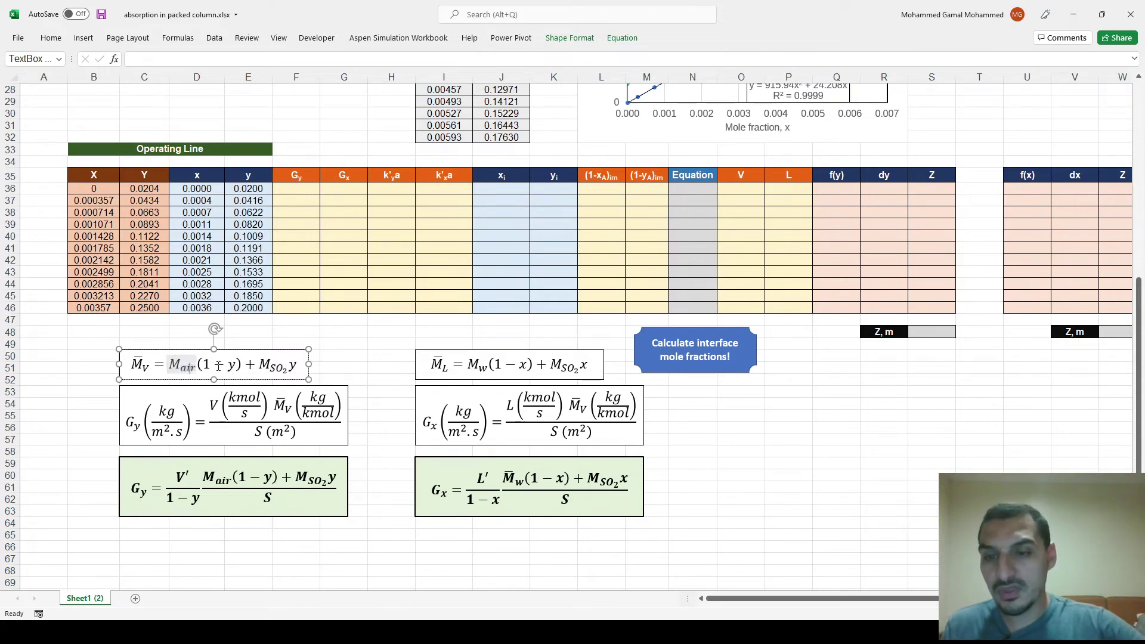
left_click(213, 361)
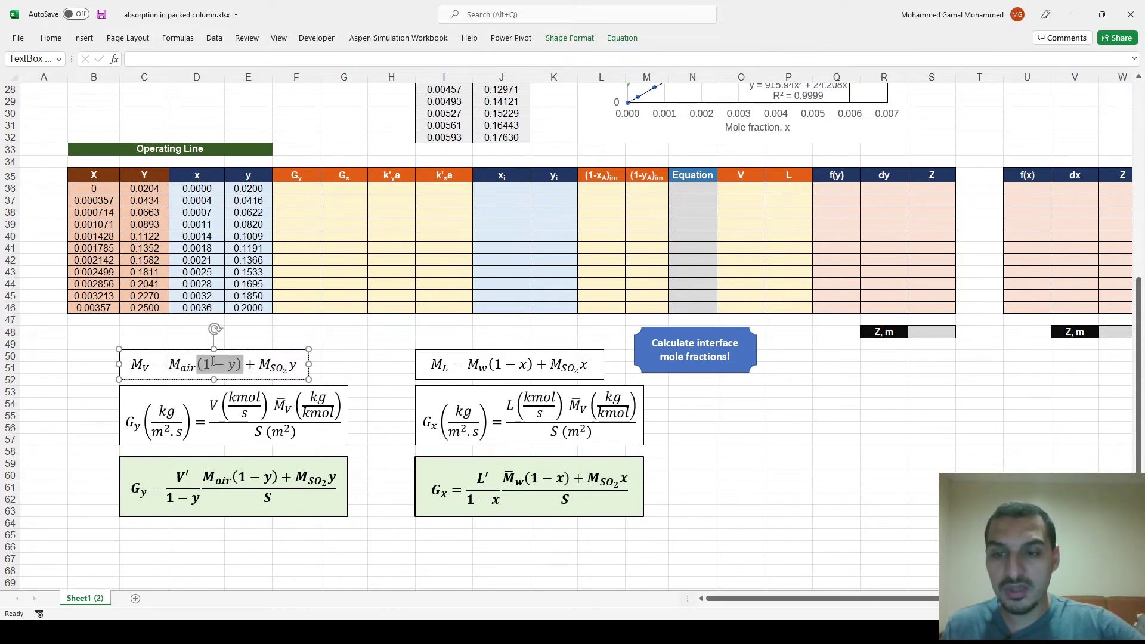
left_click(287, 365)
left_click(283, 365)
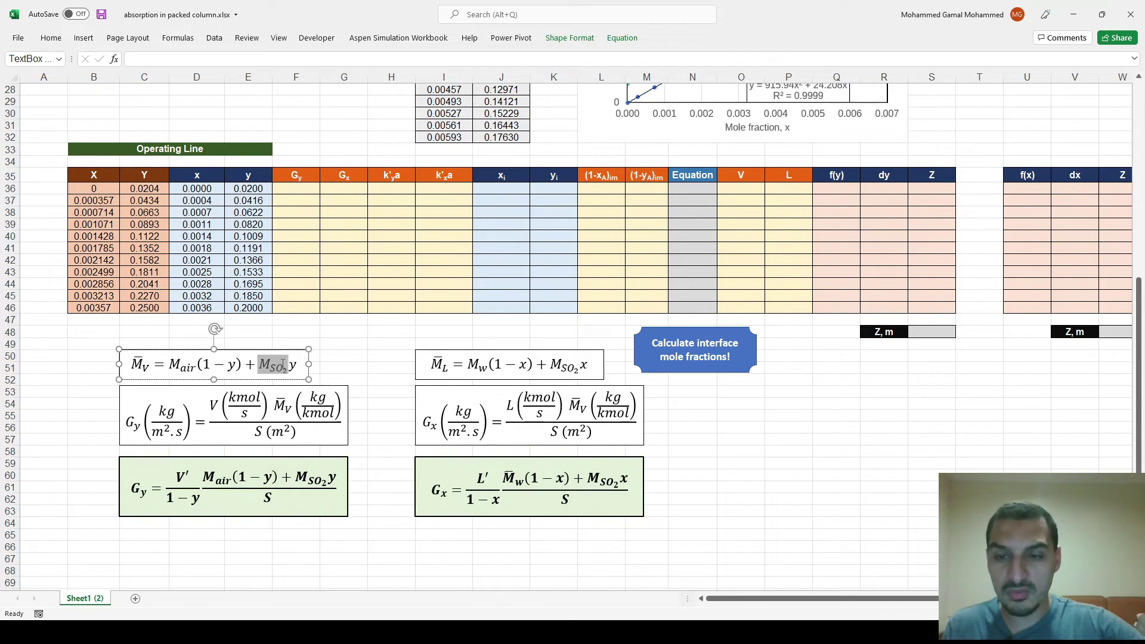
left_click(297, 363)
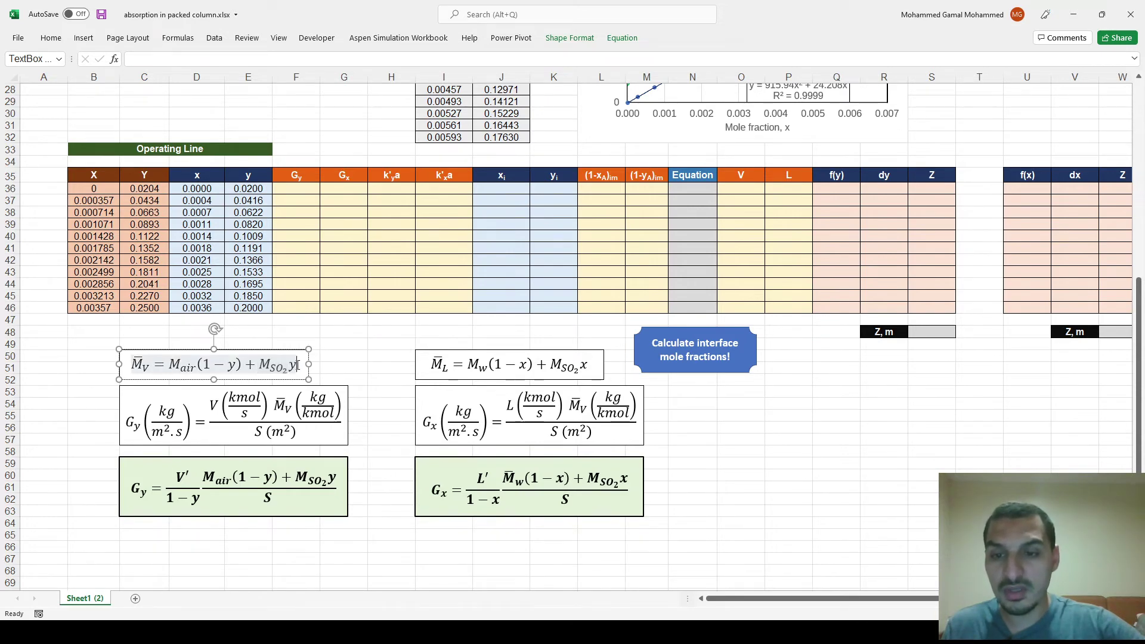
left_click_drag(298, 365, 292, 364)
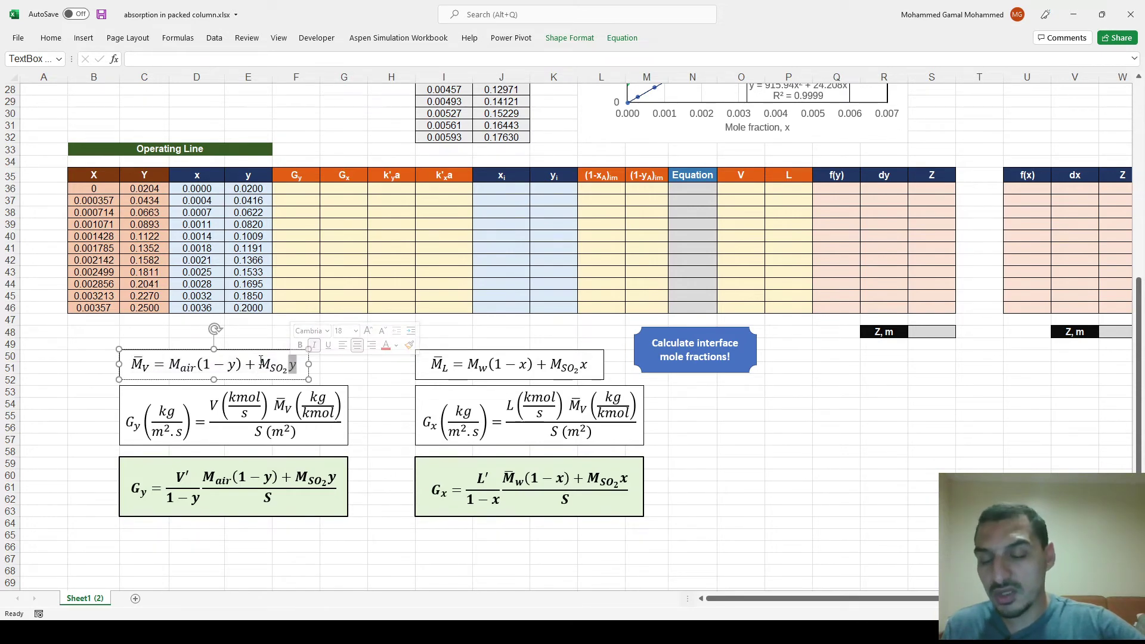
key("Right")
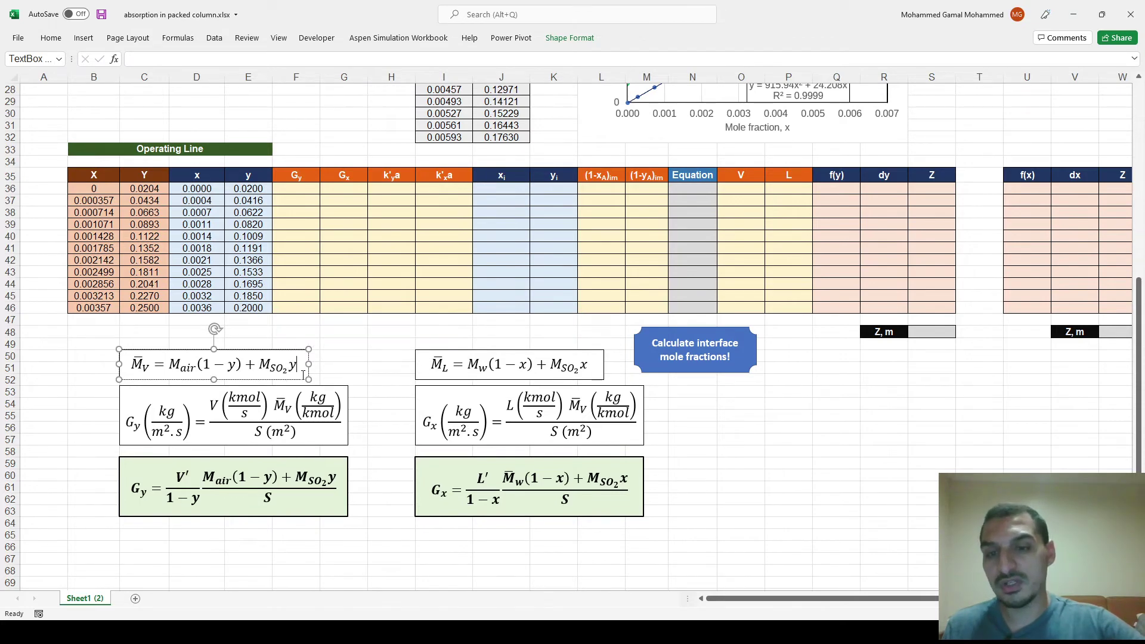
left_click_drag(470, 365, 590, 380)
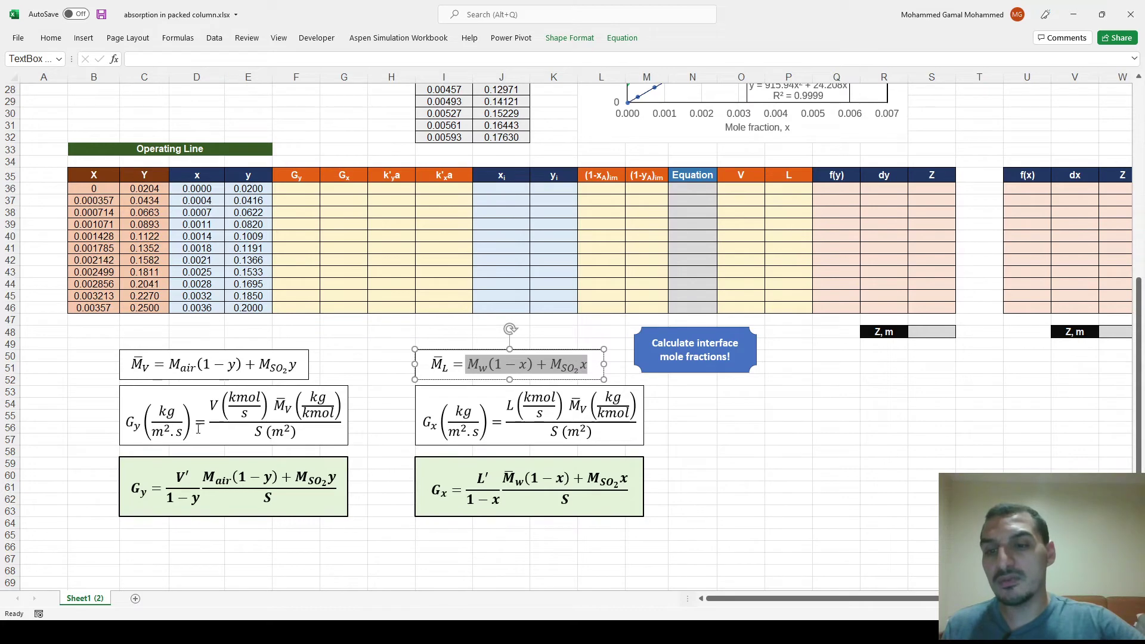
left_click(178, 428)
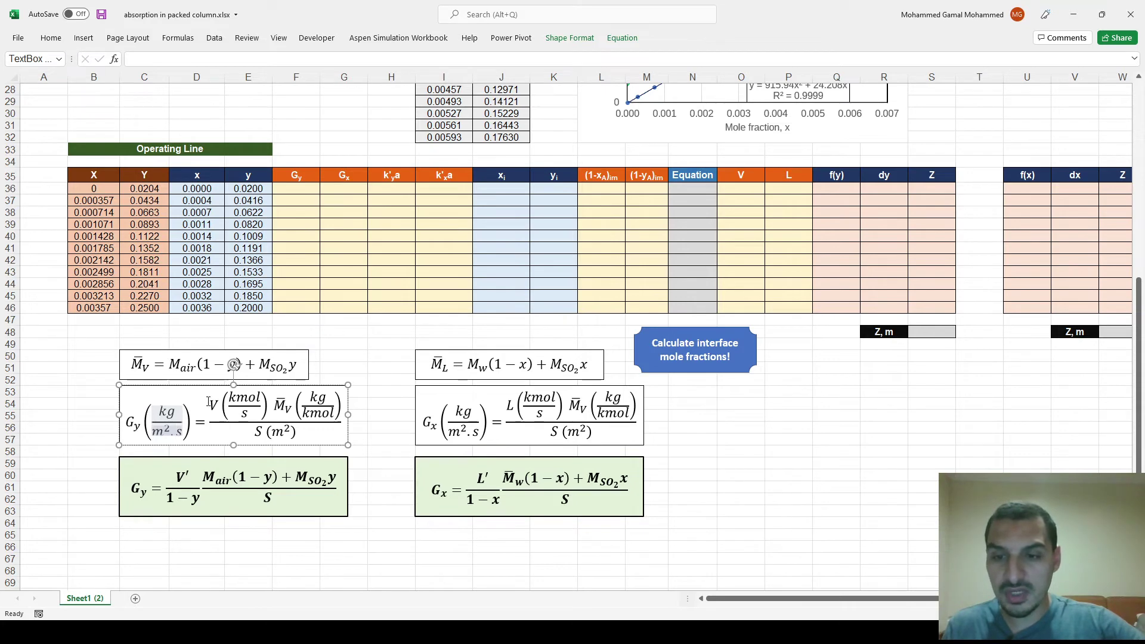
left_click_drag(208, 402, 255, 404)
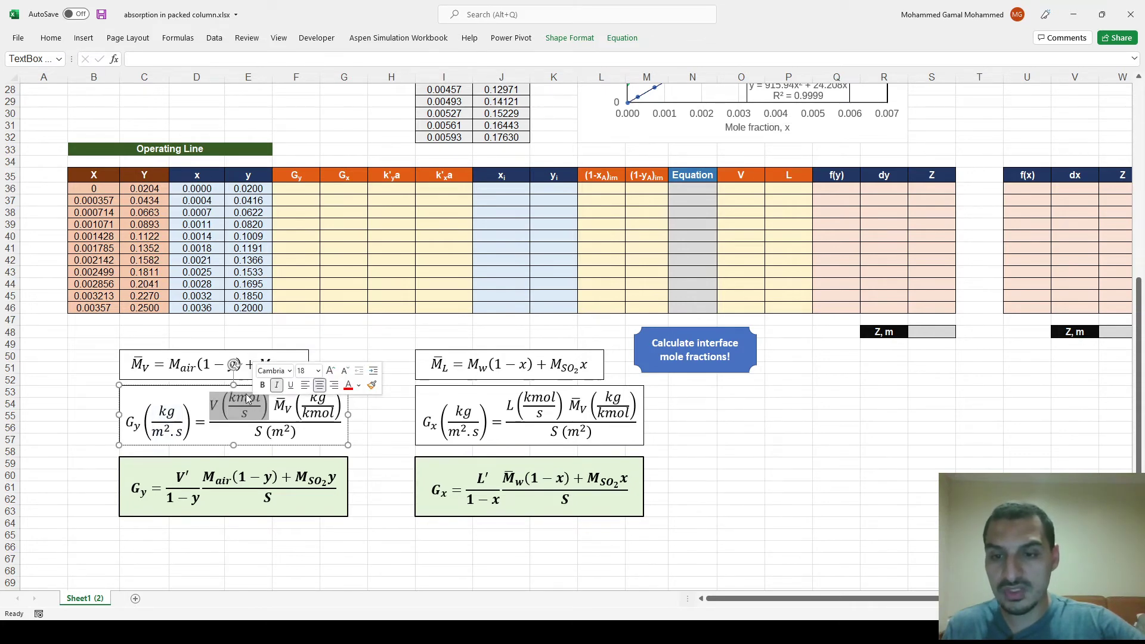
left_click(316, 407)
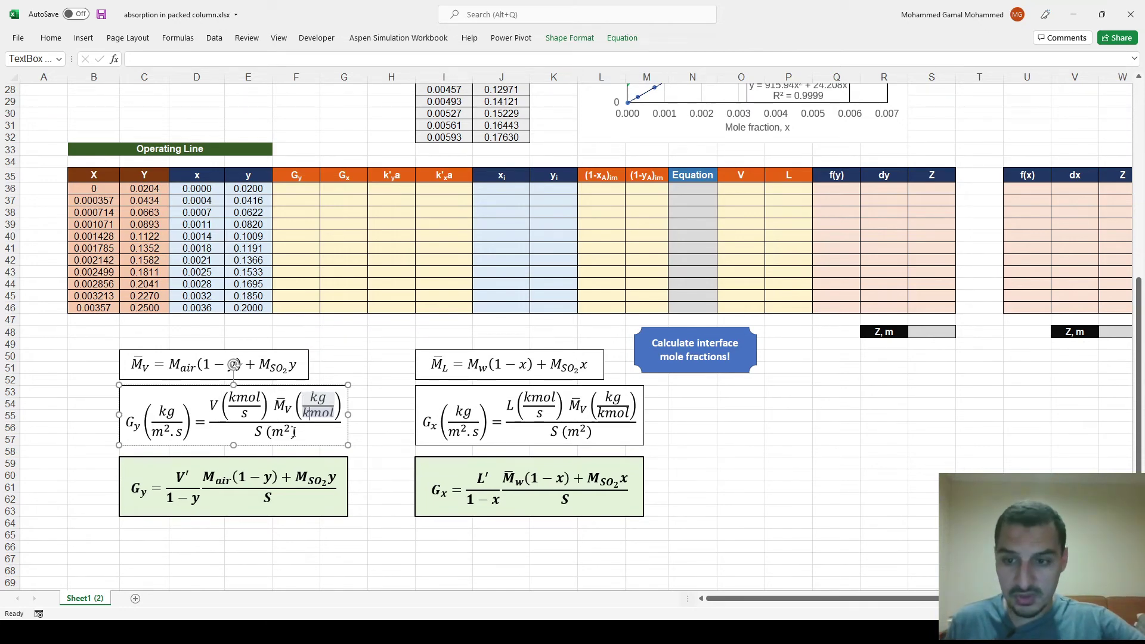
double_click(214, 408)
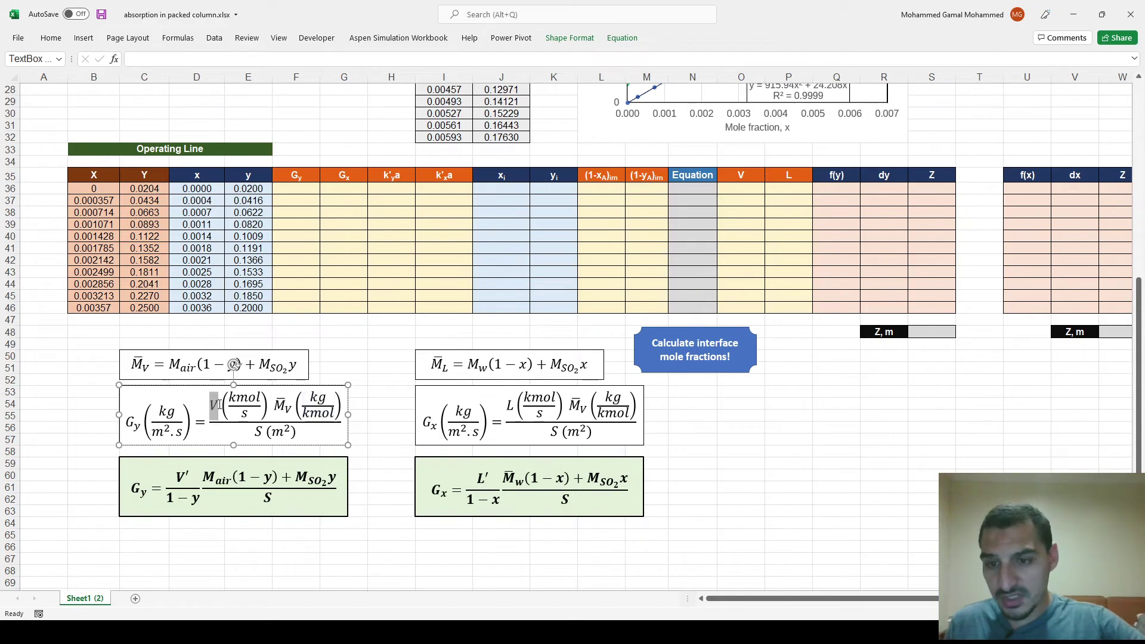
left_click_drag(181, 474, 200, 501)
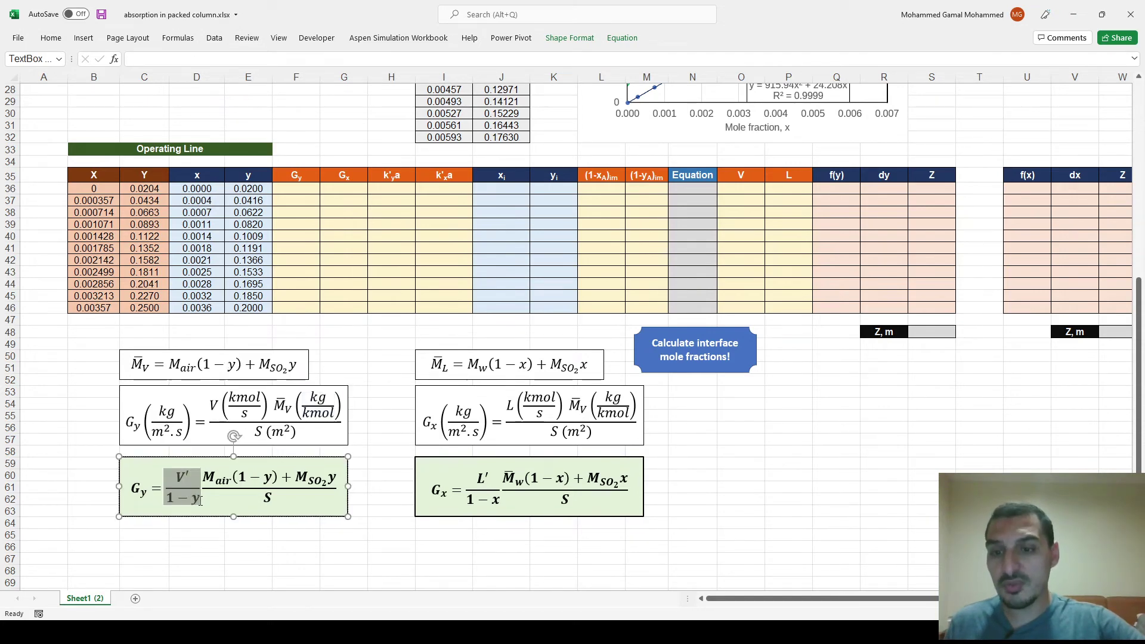
left_click(265, 497)
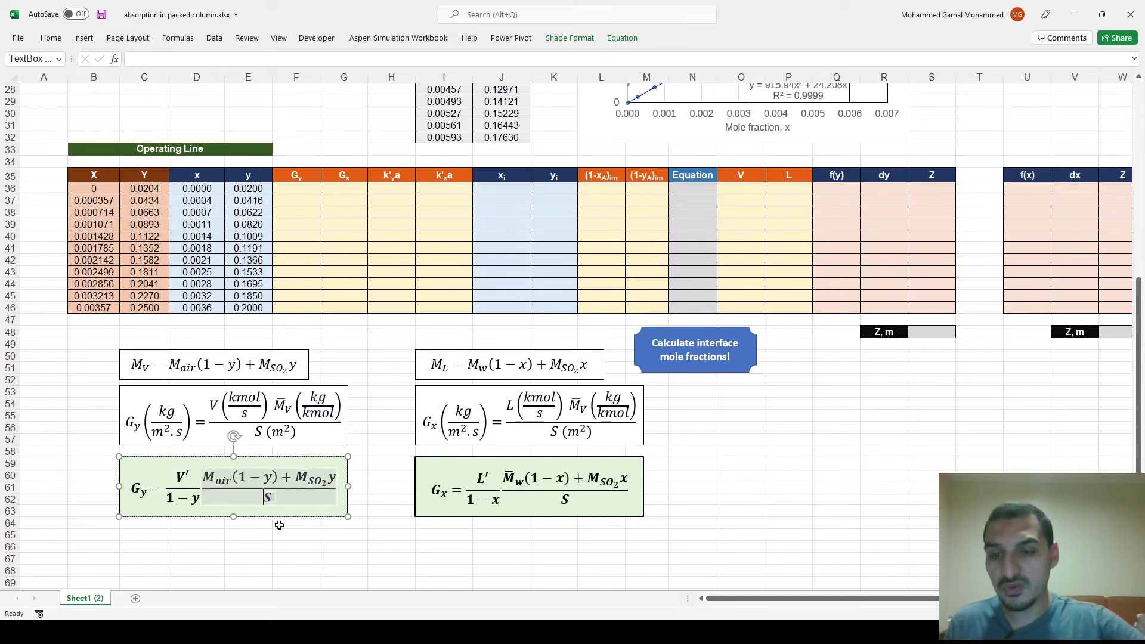
left_click(85, 458)
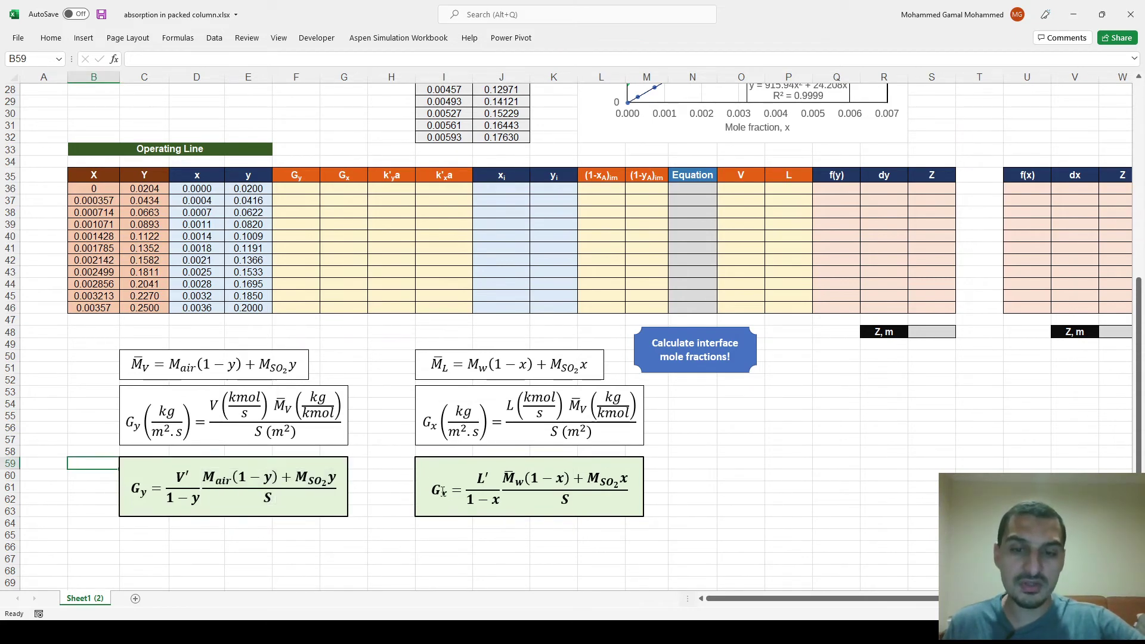
scroll(424, 473, "up", 2)
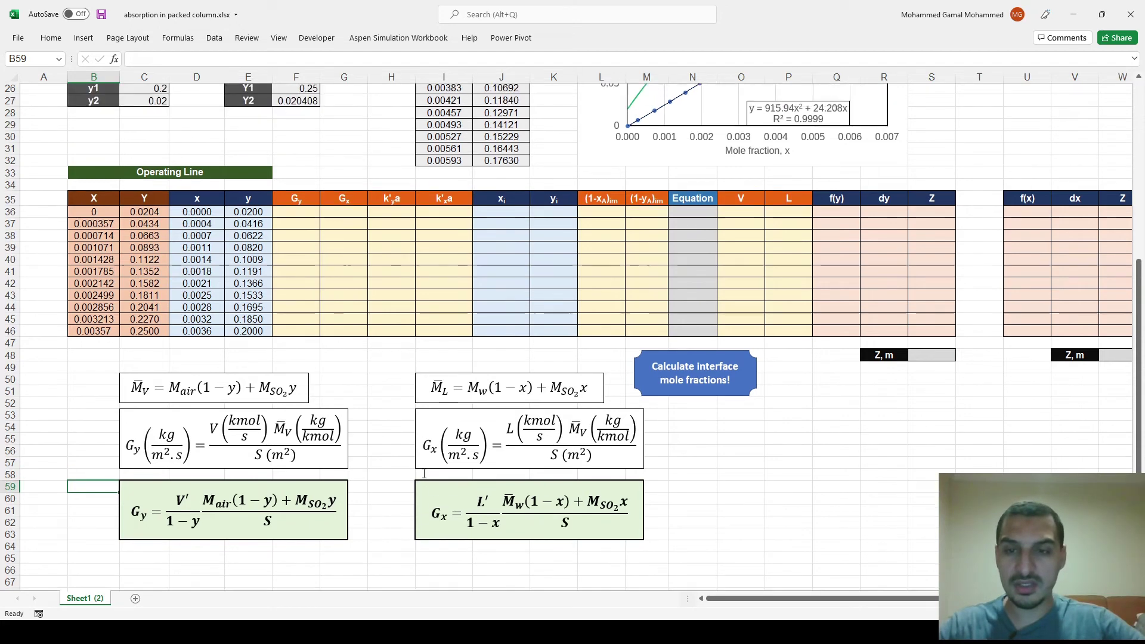
left_click(305, 261)
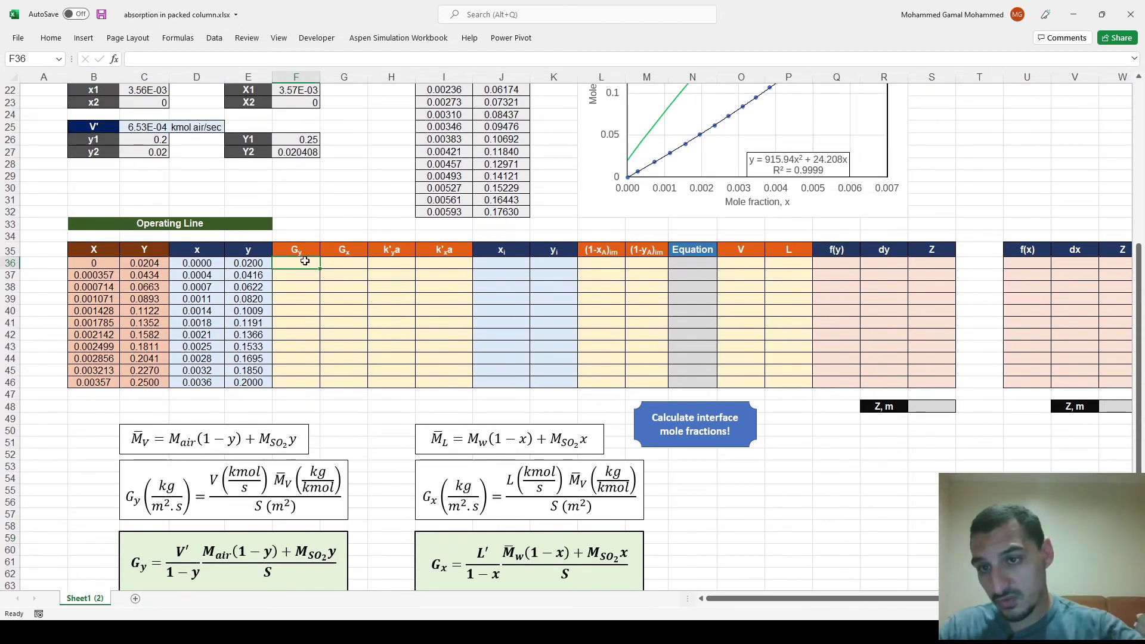
Step: Check V′ in C25, reapply the x/y formula over D36:E46, and move to F36
left_click(152, 124)
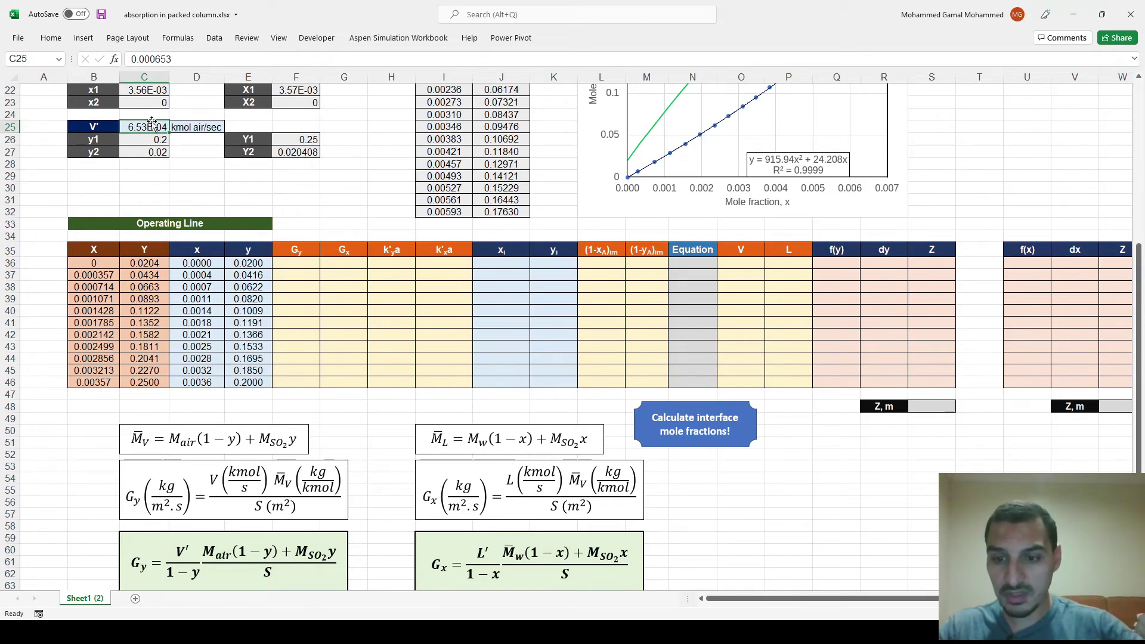
key("alt")
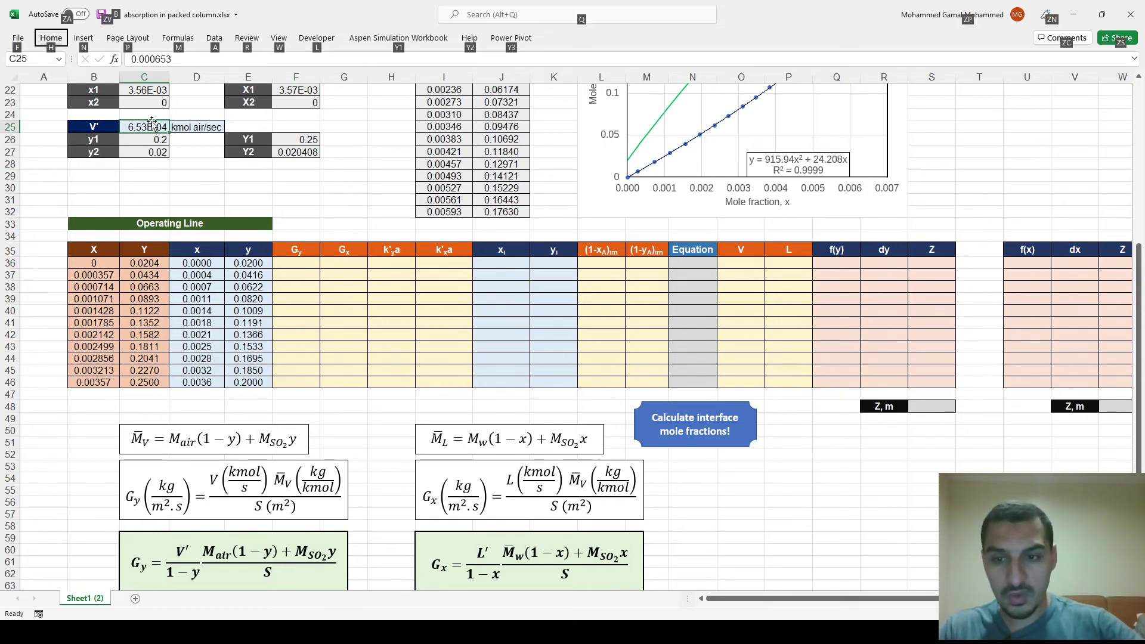
key("Escape")
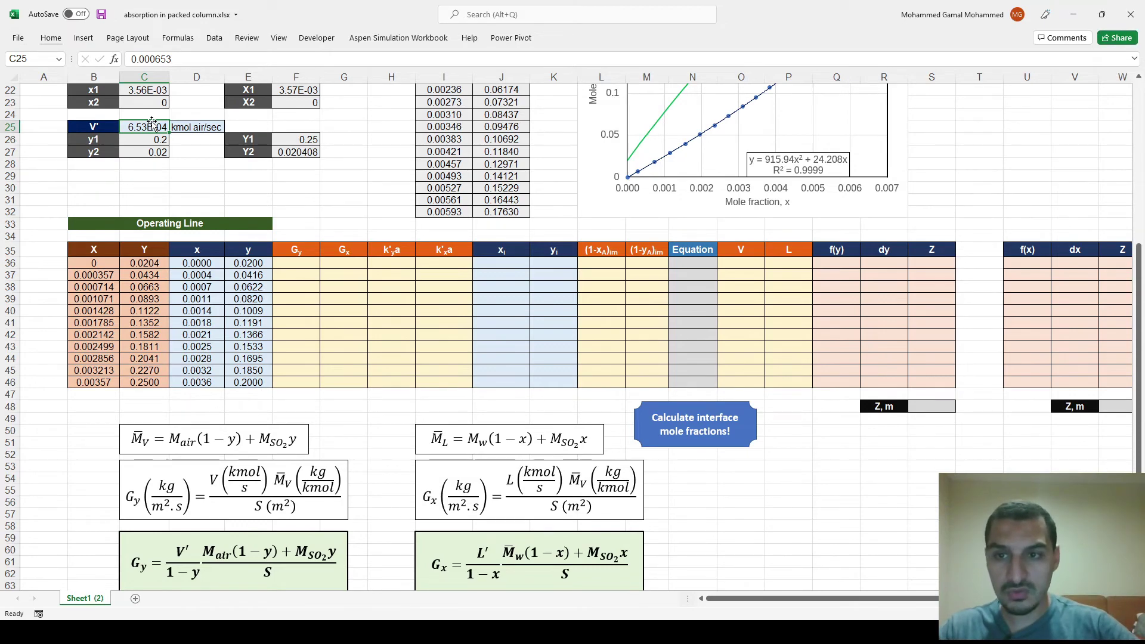
scroll(303, 236, "down", 2)
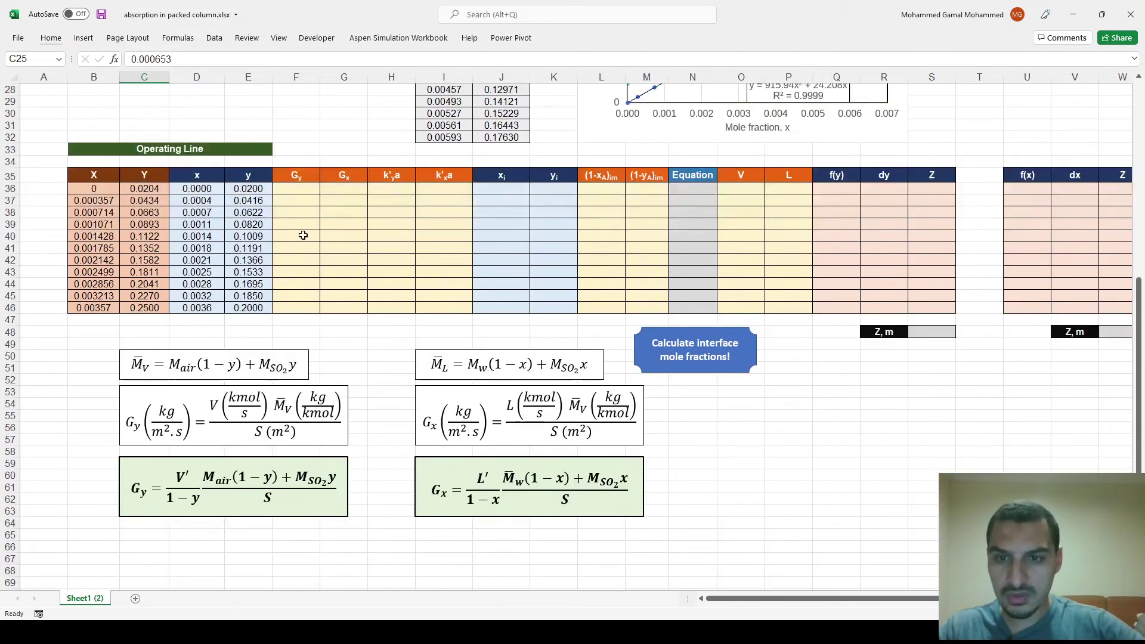
scroll(303, 236, "up", 3)
key("ctrl+z")
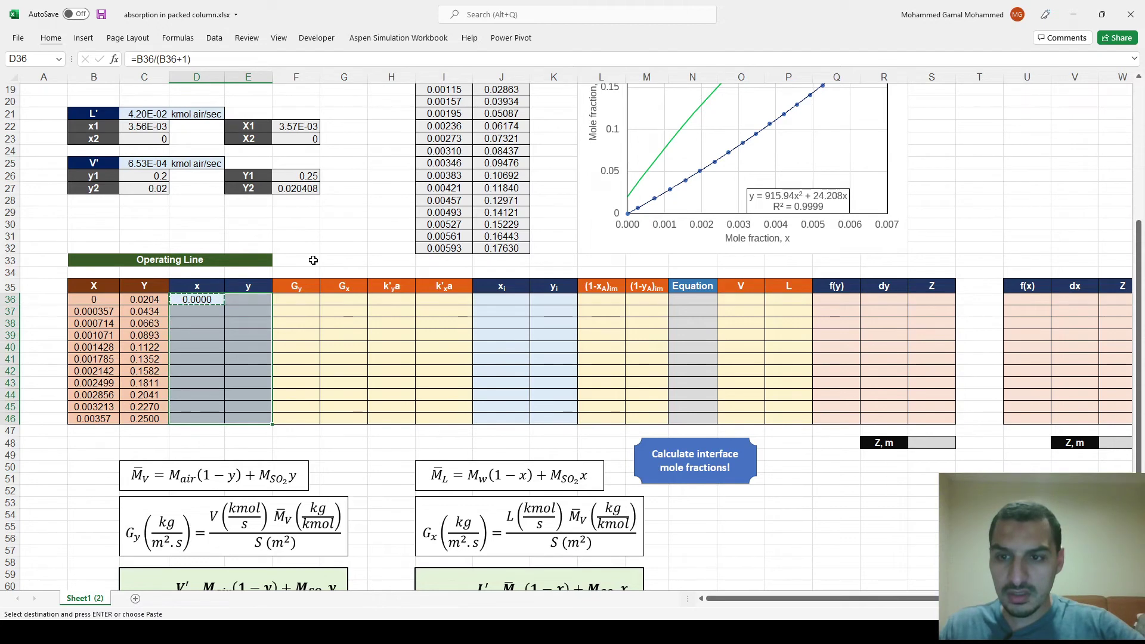
key("Return")
key("Right")
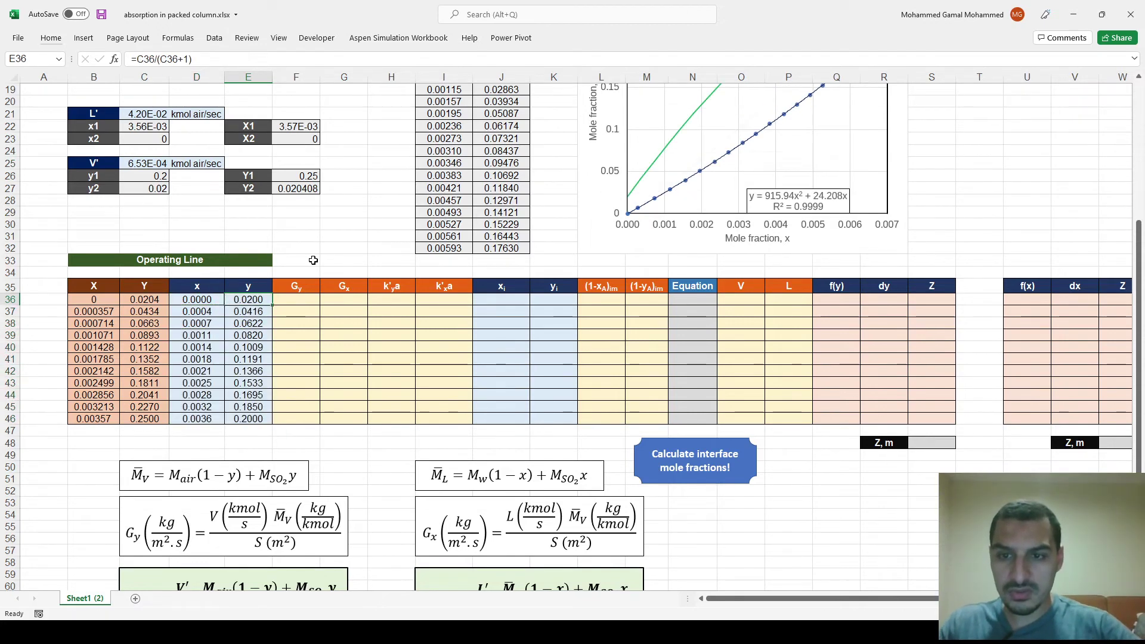
key("Right")
Step: Begin the Gy formula in F36 as =$C$25/(1-E36)*(29
type("=")
key("Left")
key("Left")
key("Left")
key("Left")
key("Left")
key("Up")
key("Up")
key("Up")
key("Right")
key("Up")
key("Up")
key("Up")
key("Up")
key("Up")
key("Up")
key("Up")
key("Right")
key("Up")
key("F4")
type("/")
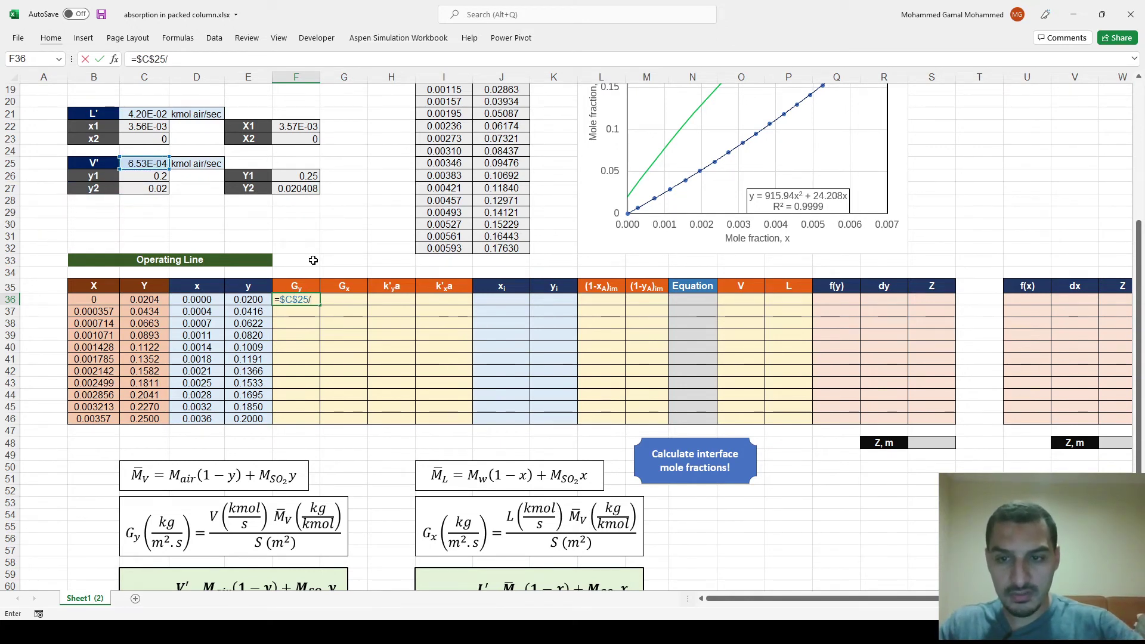
type("(1")
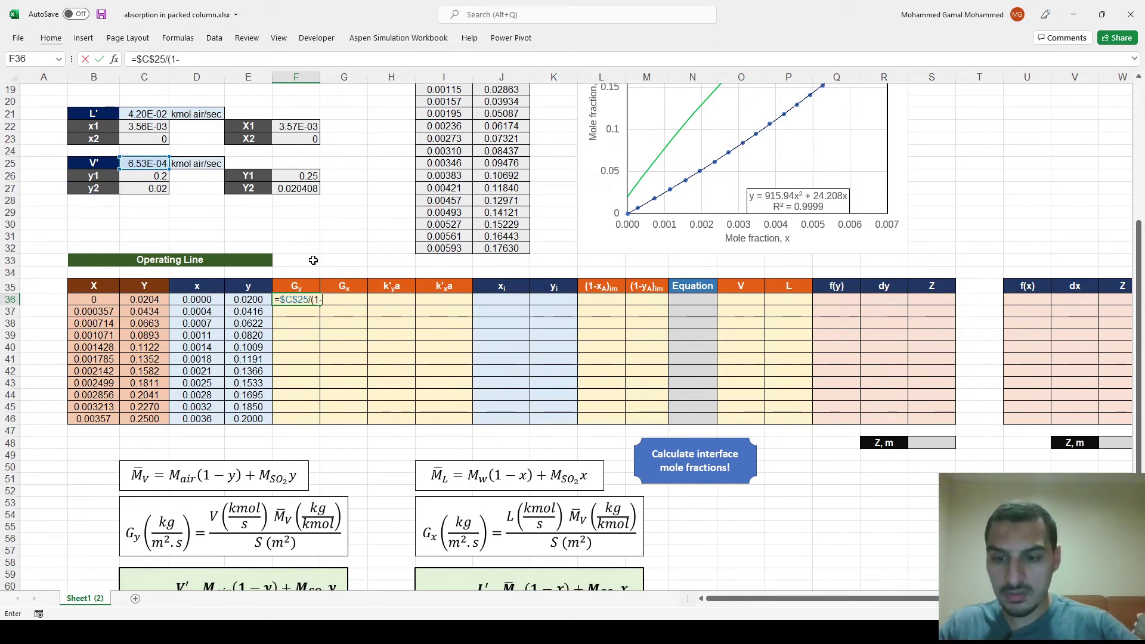
type("-")
scroll(313, 260, "down", 1)
key("Left")
key("Left")
key("Right")
type(")")
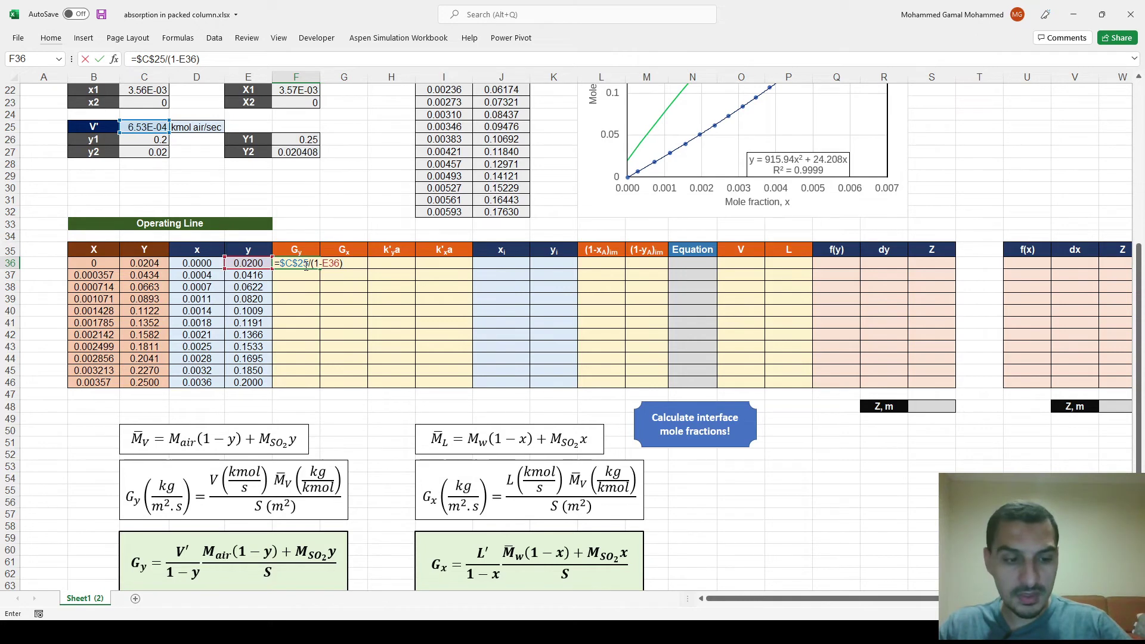
type("*(")
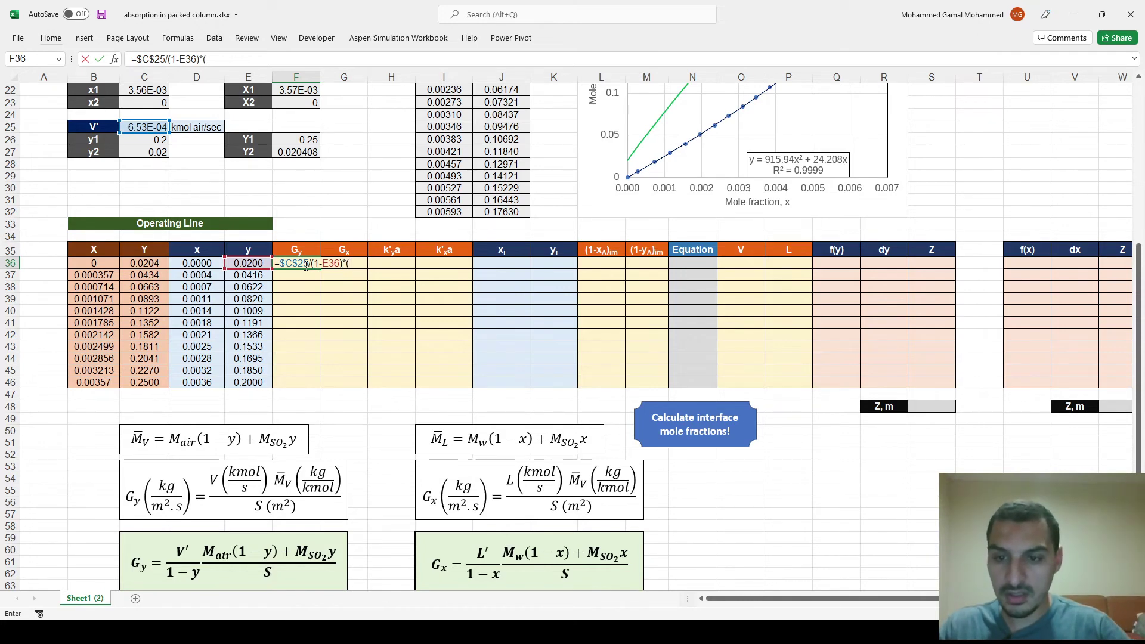
type("29")
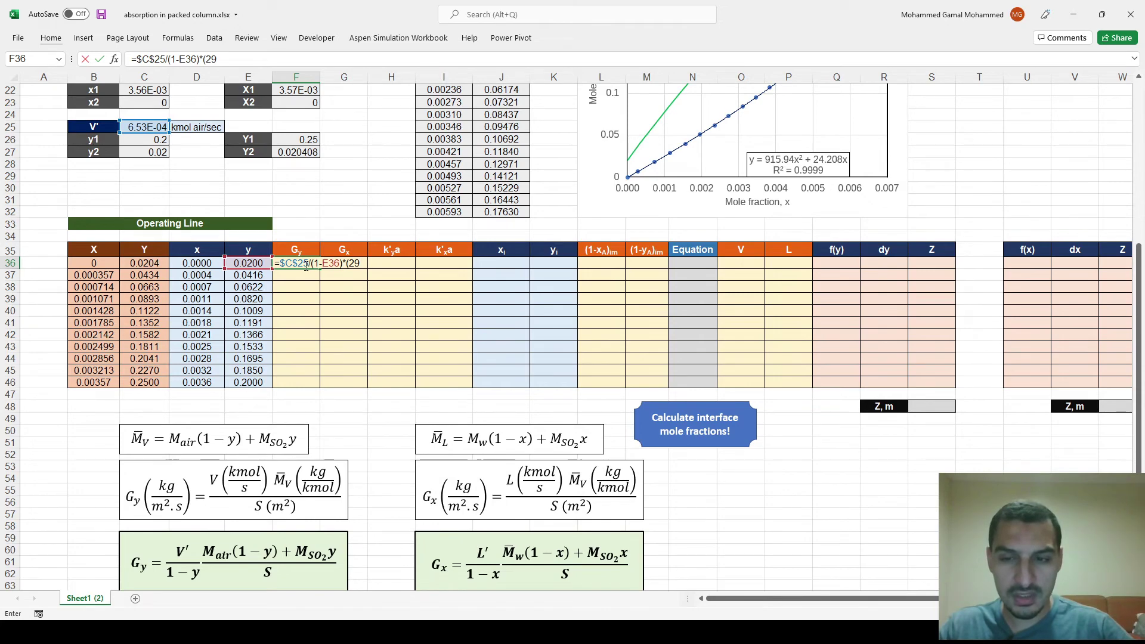
key("alt+Tab")
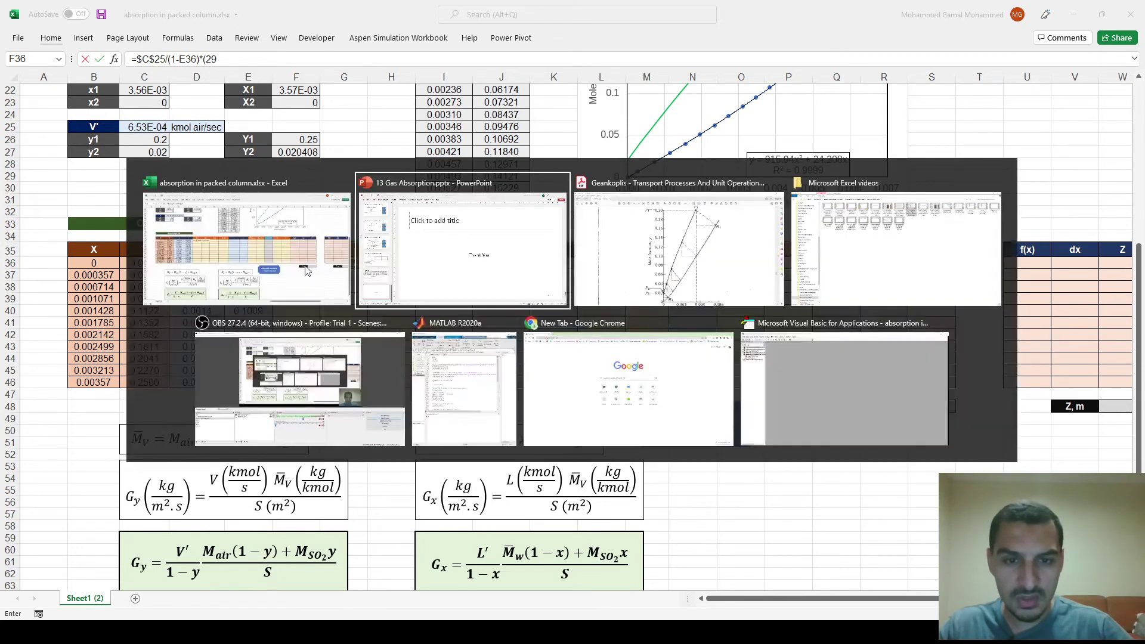
scroll(304, 265, "up", 8)
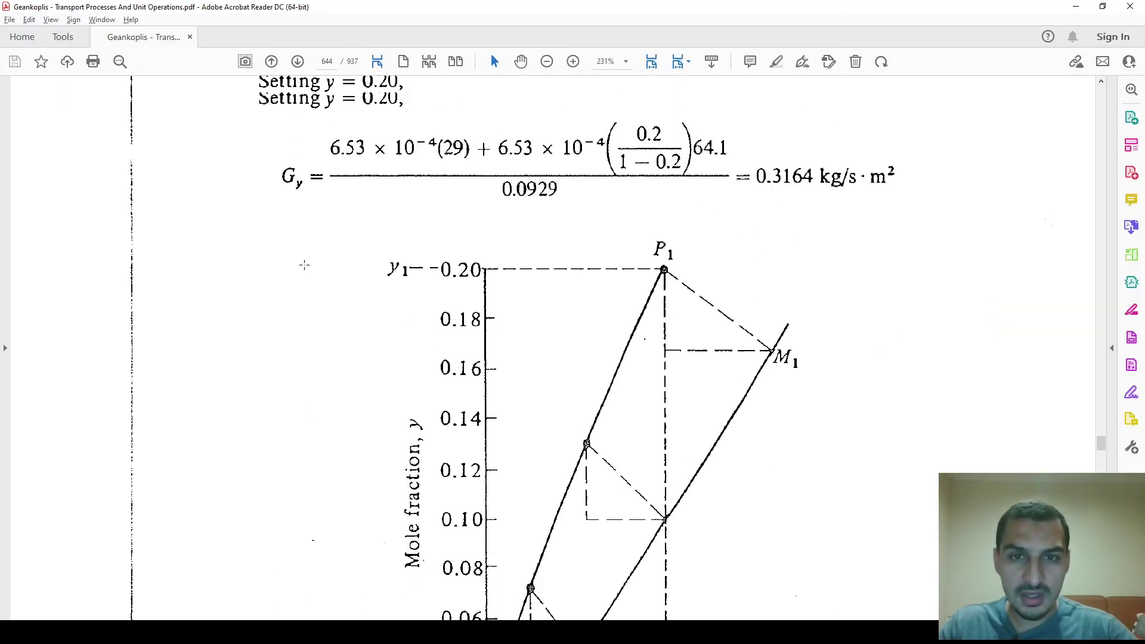
key("alt+Tab")
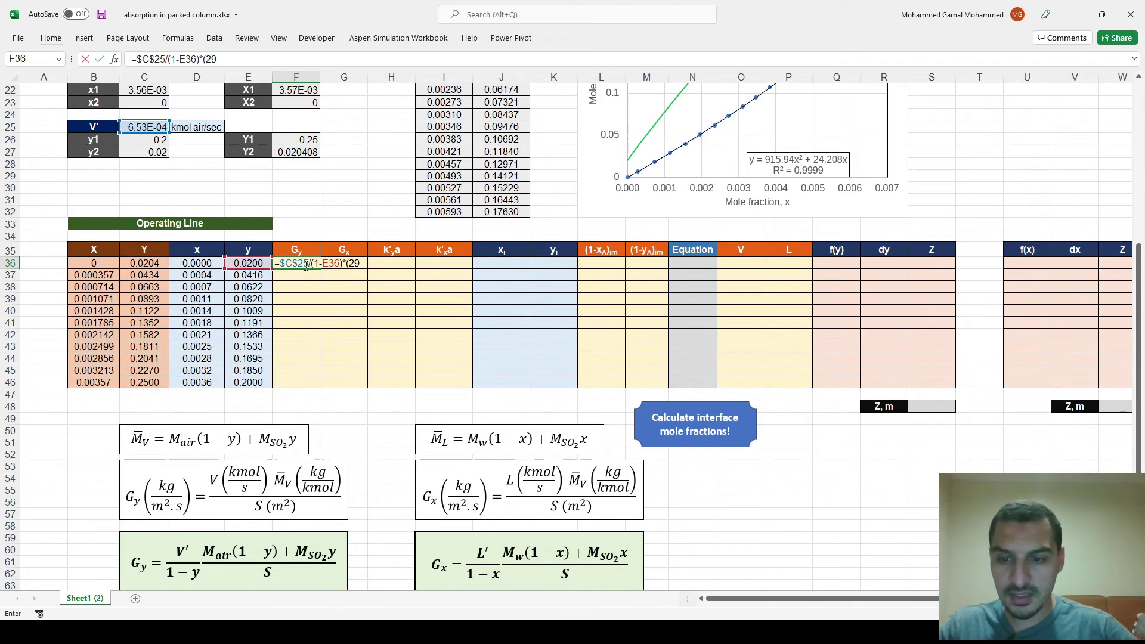
Step: Complete F36 as =$C$25/(1-E36)*(29*(1-E36)+64.1*E36)/$C$17
type("(1-")
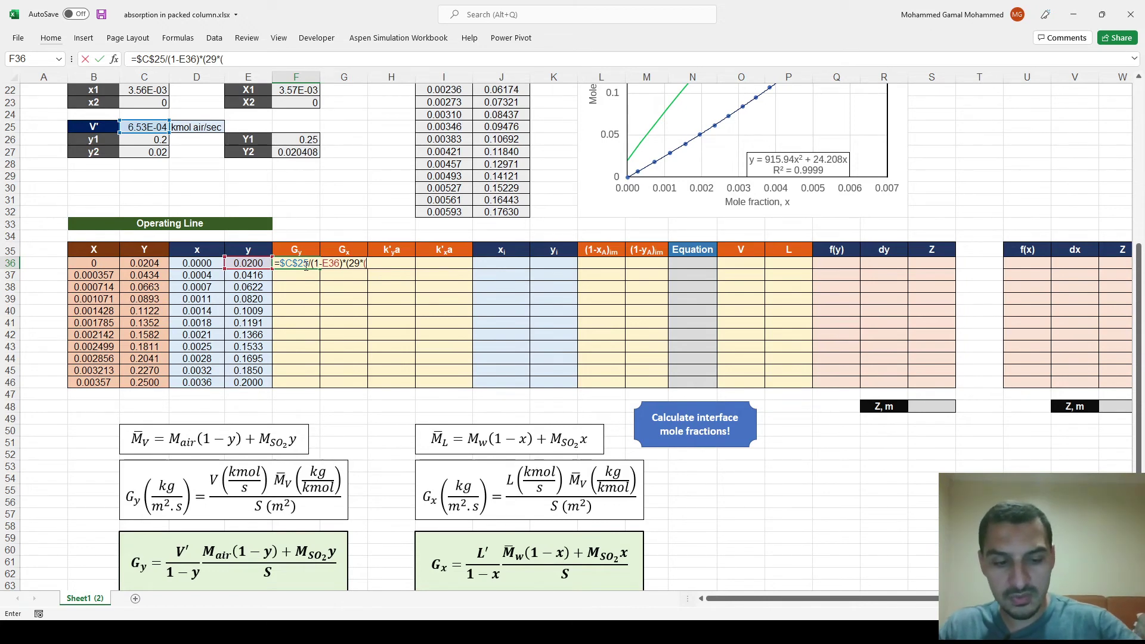
key("Left")
type(")+")
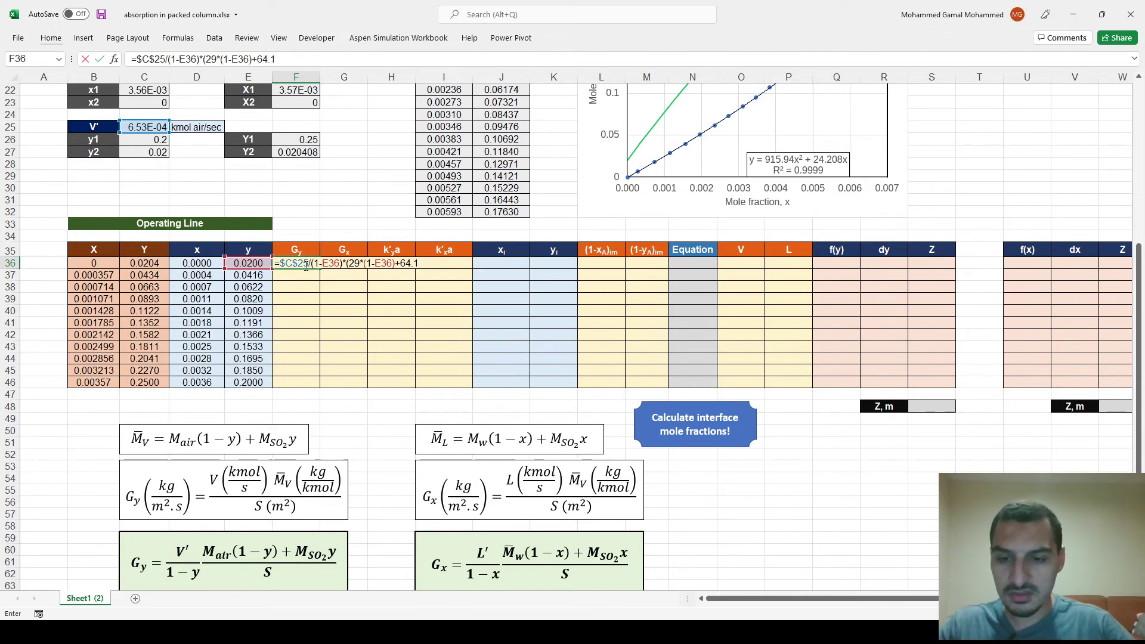
type("64.1*")
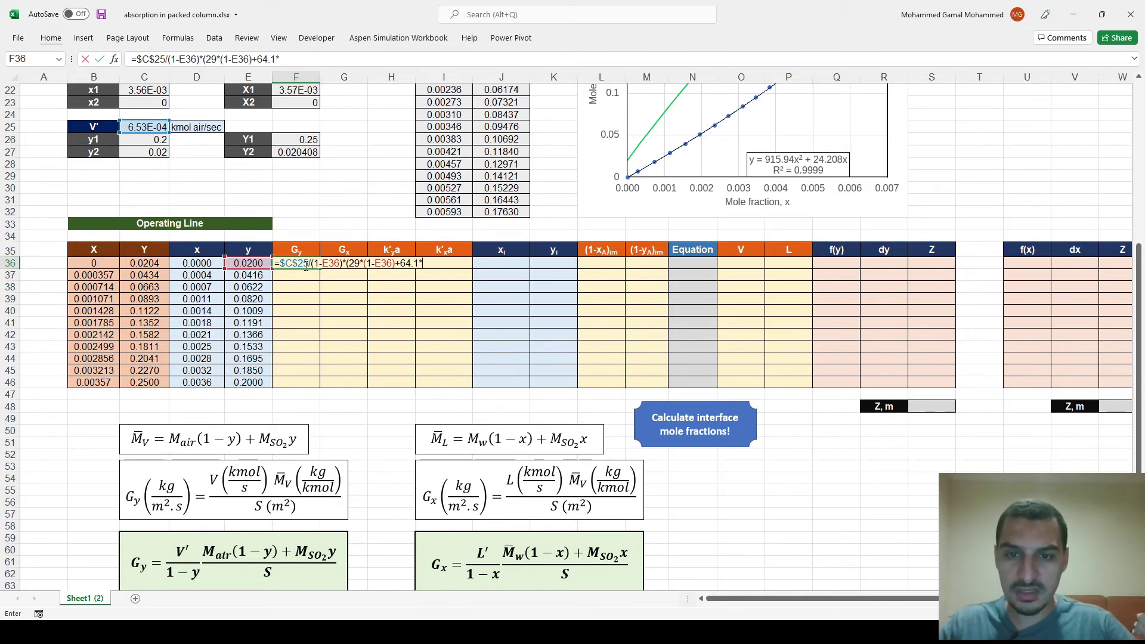
key("Left")
type(")")
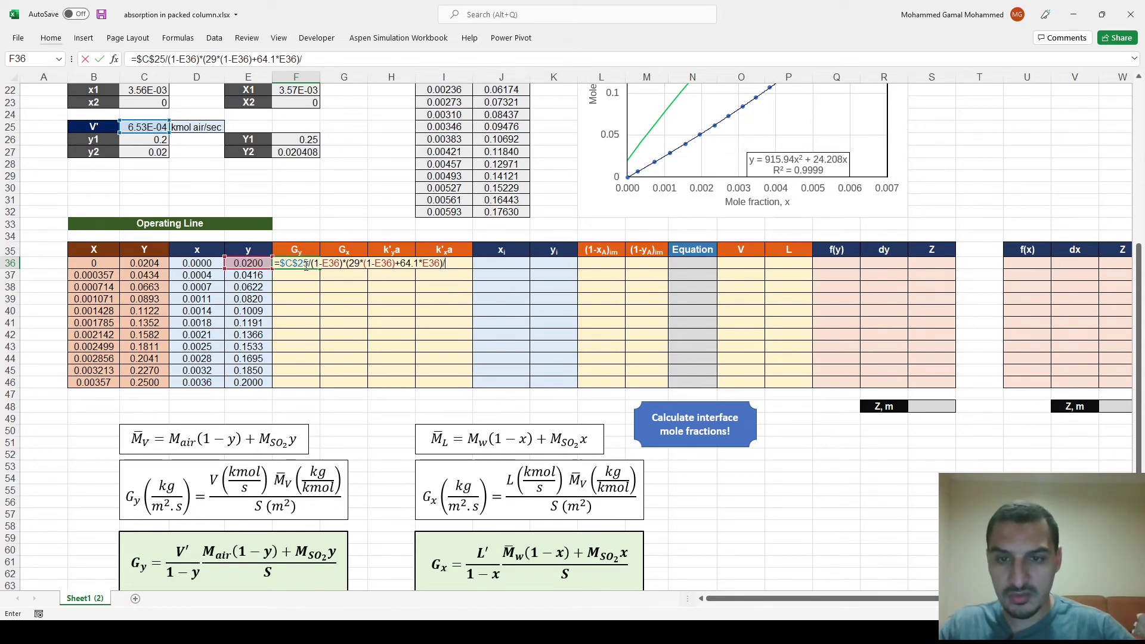
scroll(249, 284, "up", 3)
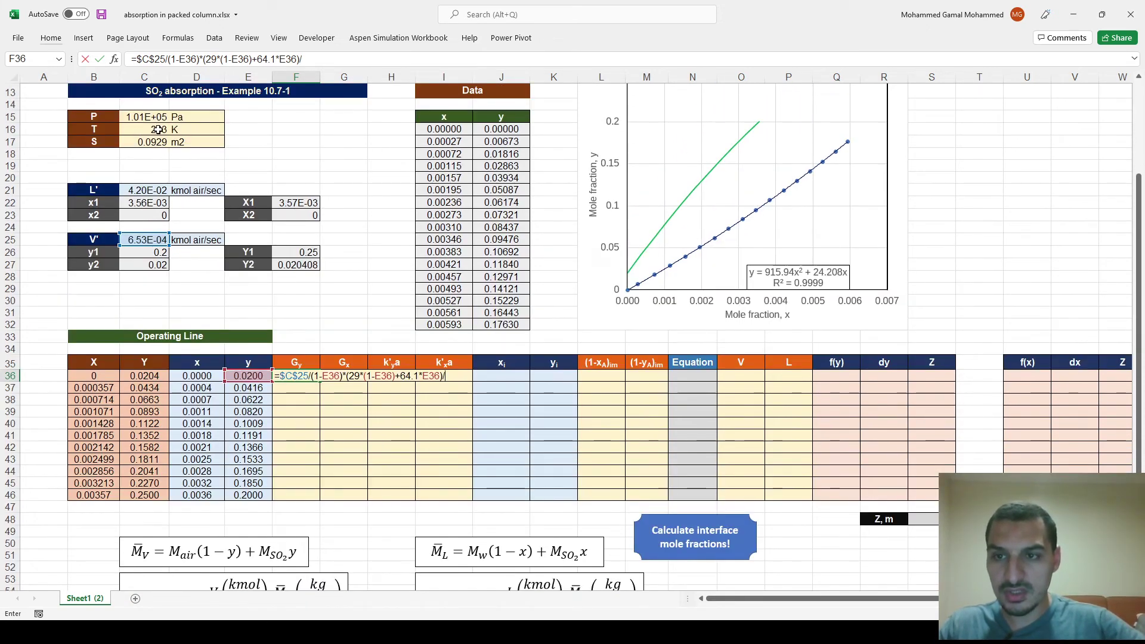
left_click(157, 143)
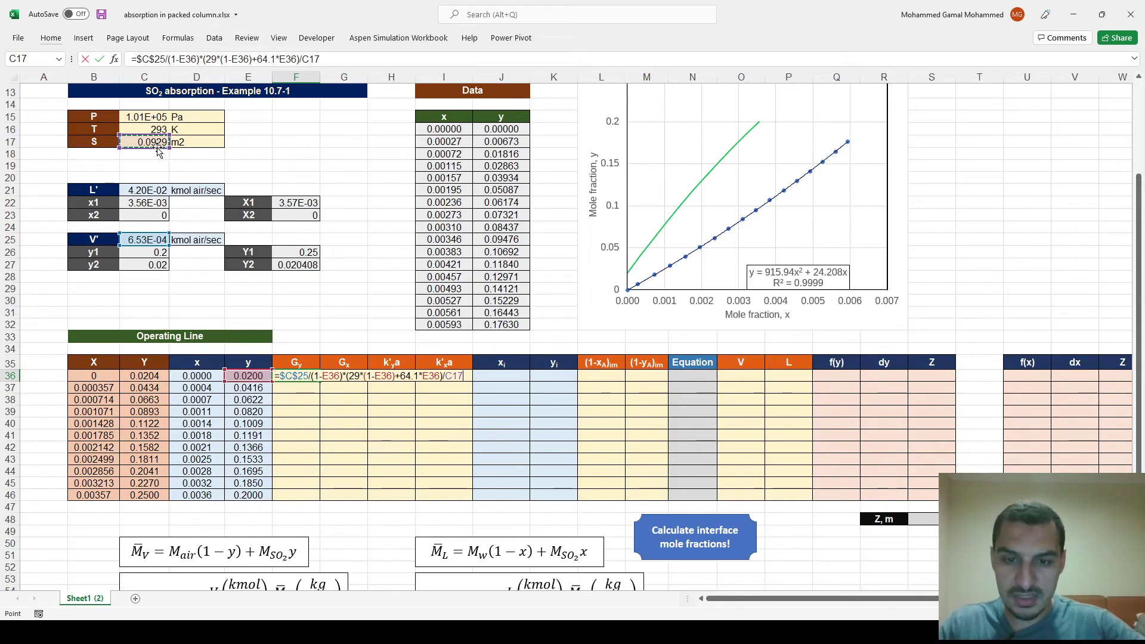
key("Return")
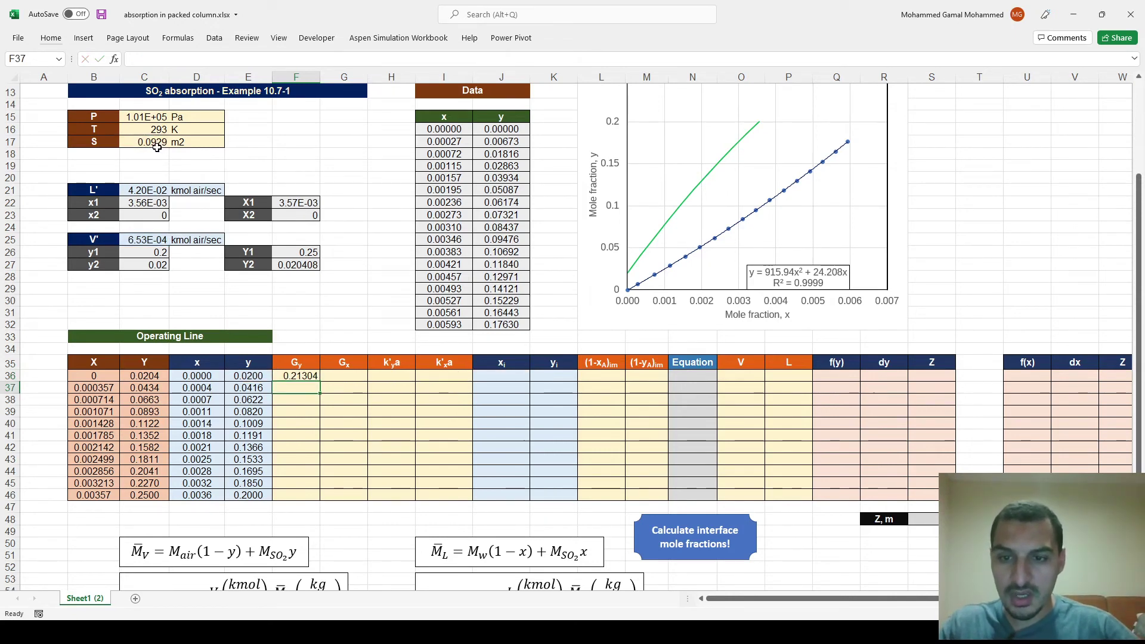
Step: Fill the Gy formula down to F46, giving 0.21304–0.31648, and verify F36's references
left_click(307, 376)
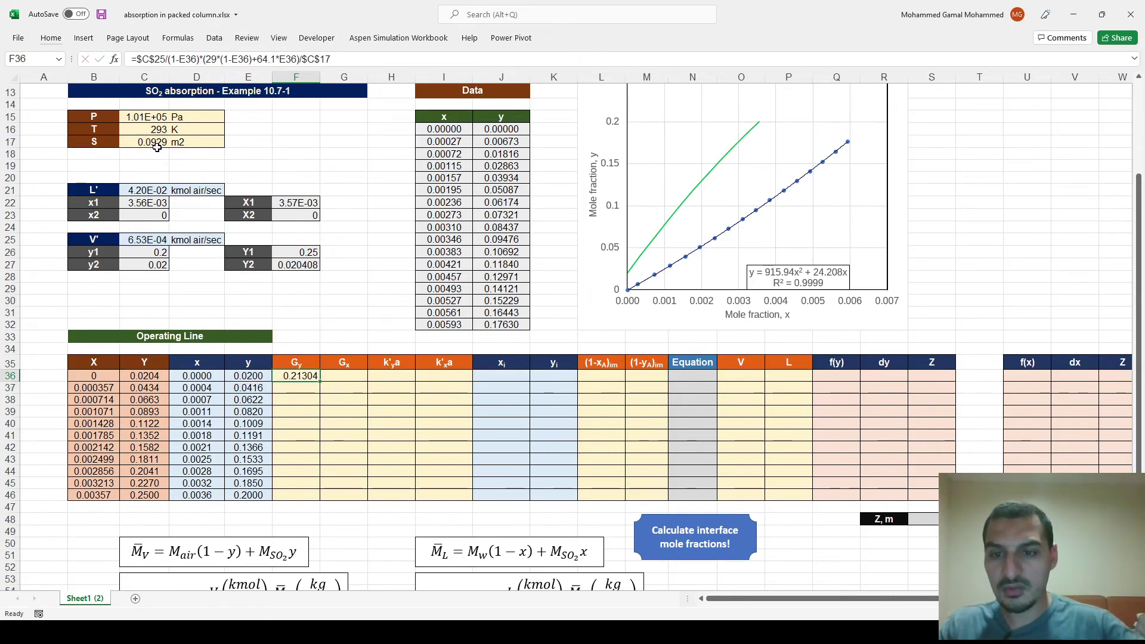
double_click(321, 382)
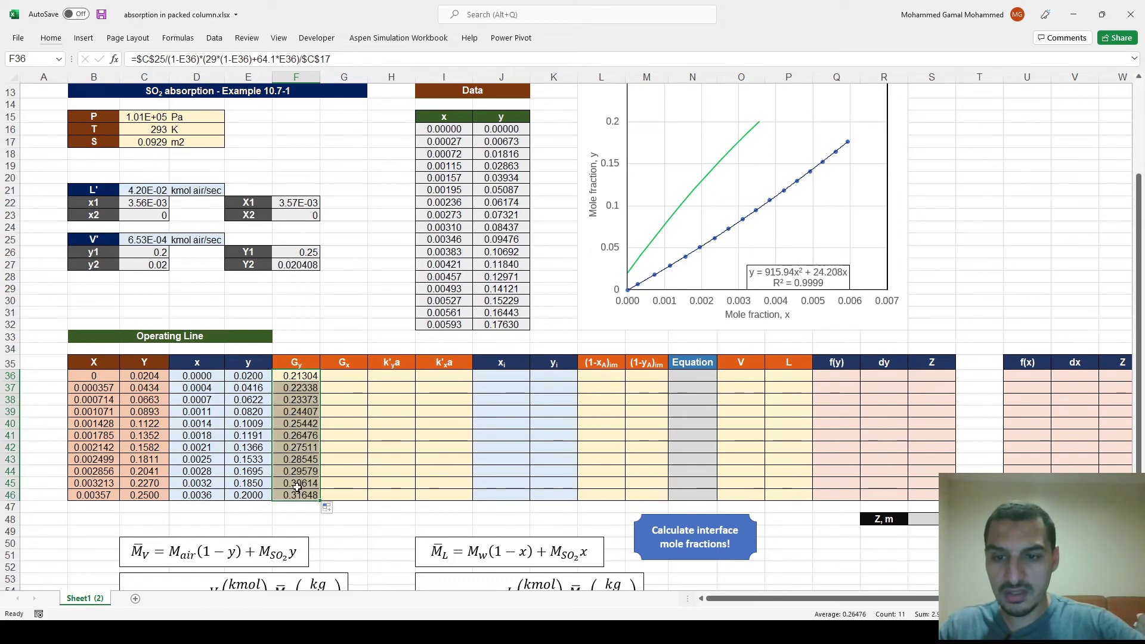
key("F2")
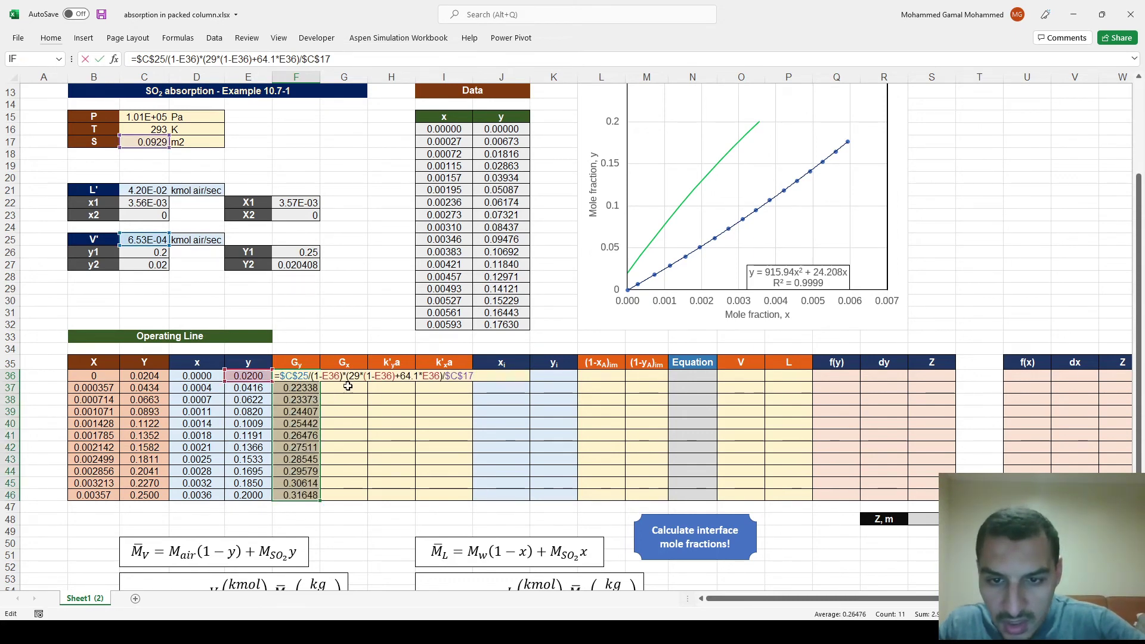
key("Escape")
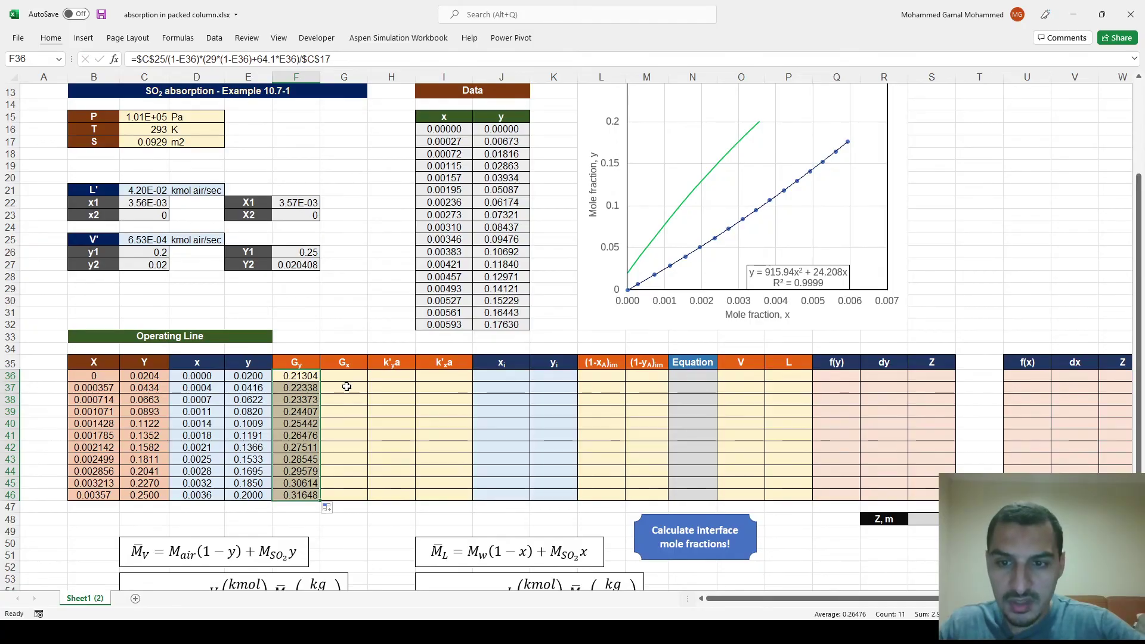
key("alt+Tab")
scroll(387, 330, "down", 15)
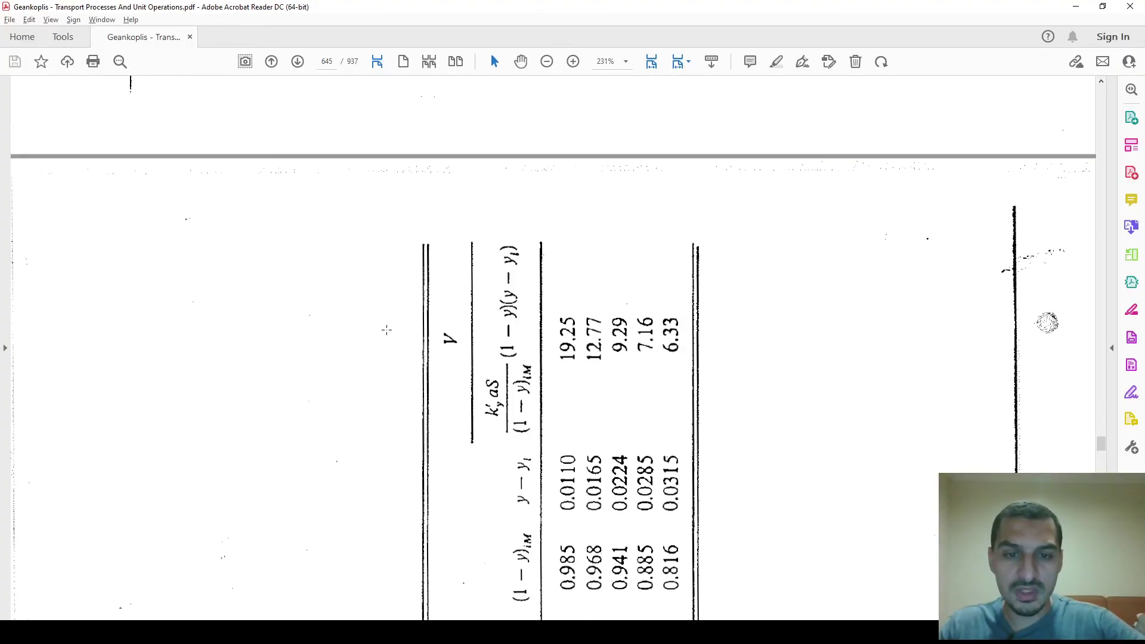
Step: Rotate textbook Table 10.7-1 upright and mark its Gy column (0.2130–0.3164) for comparison
scroll(386, 330, "down", 5)
key("ctrl+shift+plus")
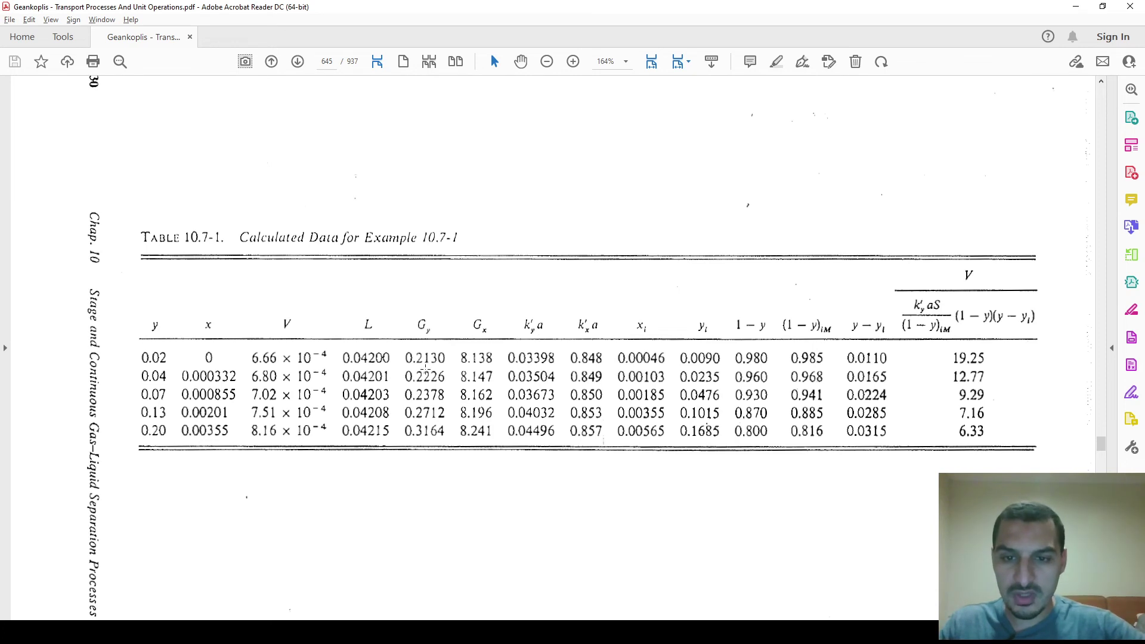
left_click_drag(404, 349, 448, 441)
key("alt+Tab")
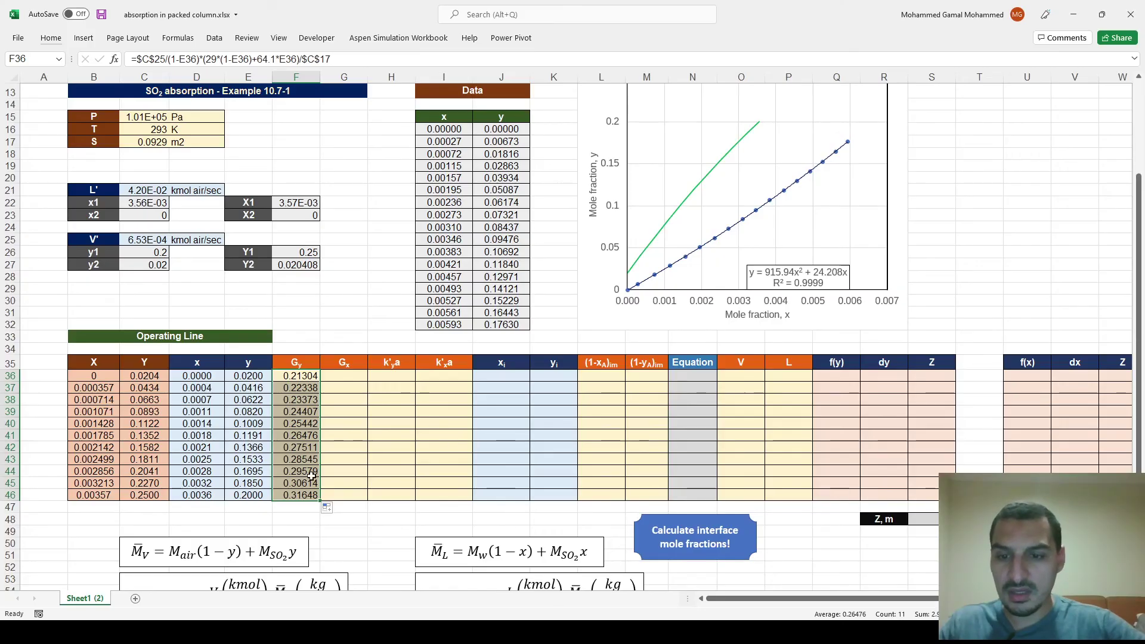
left_click_drag(299, 459, 304, 495)
left_click(304, 495)
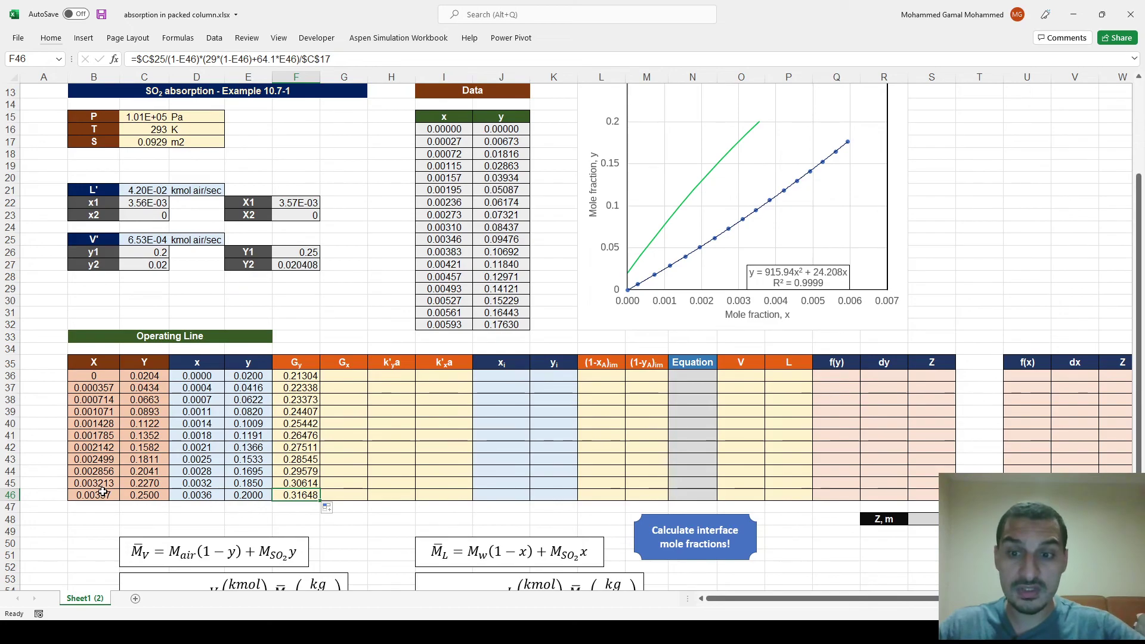
key("alt+Tab")
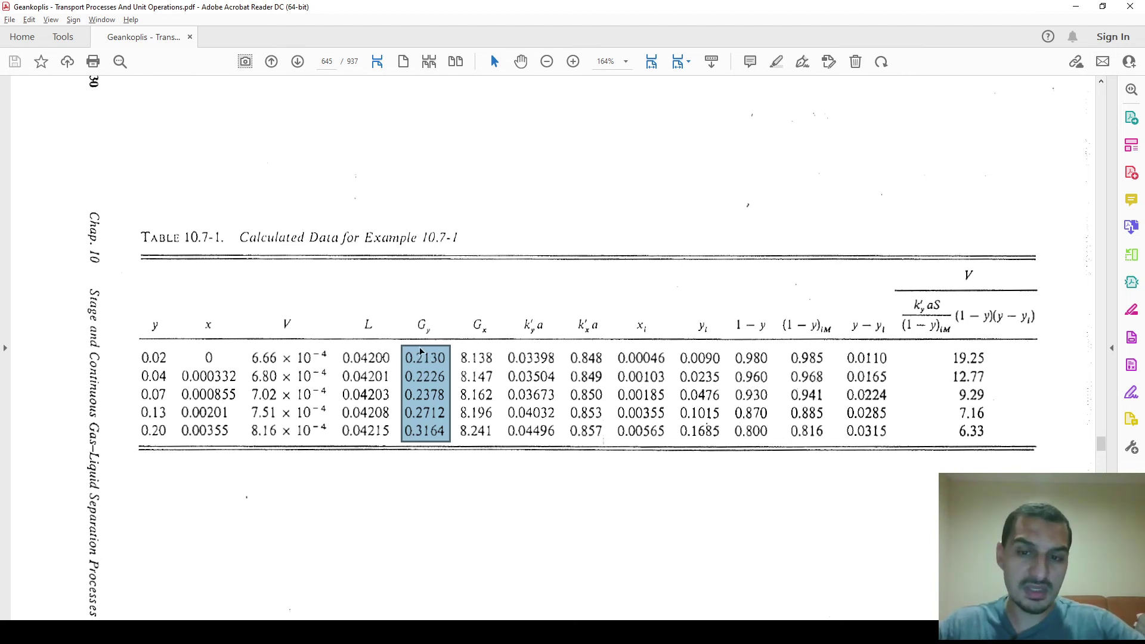
key("alt+Tab")
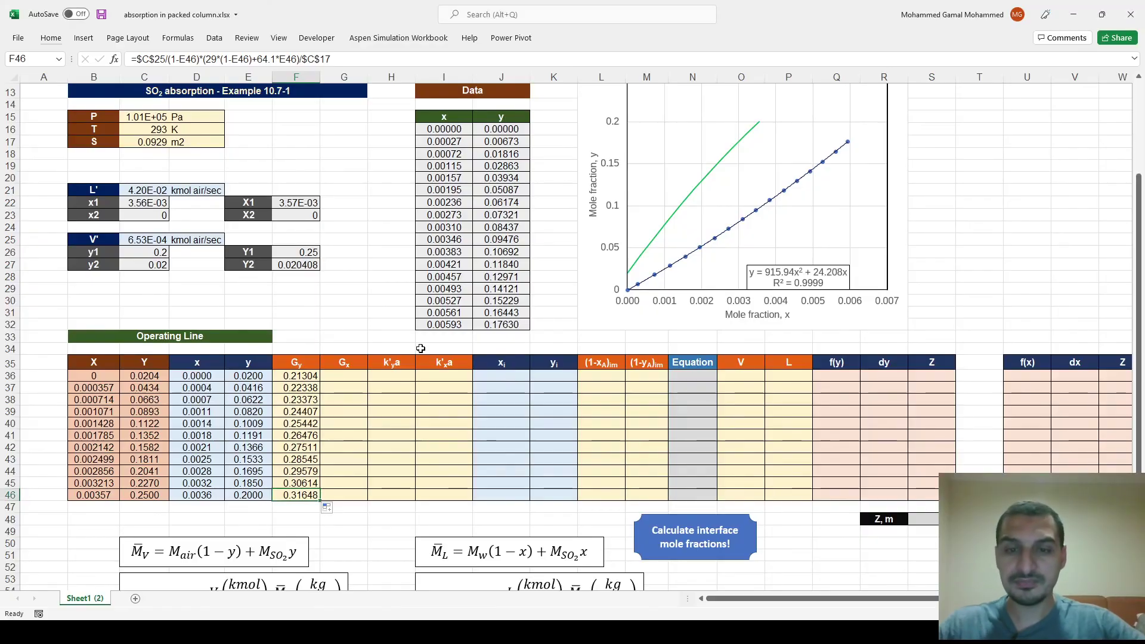
Step: Start the Gx formula in G36 as =$C$21/(1-D36)*(18*(1-D36)+64.1*
left_click(361, 377)
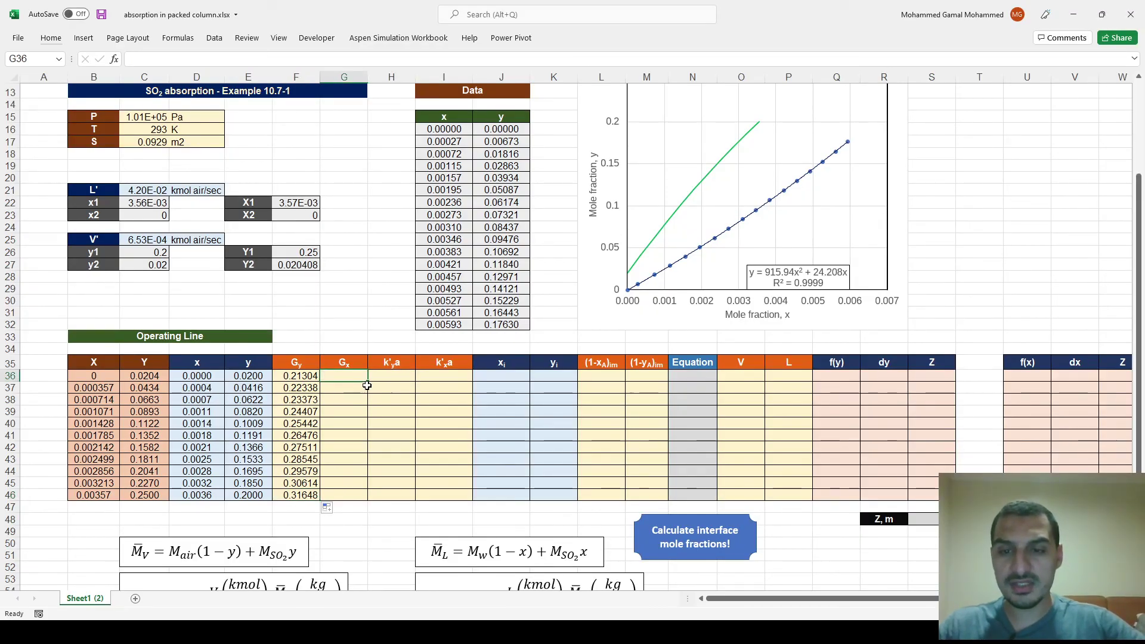
type("=")
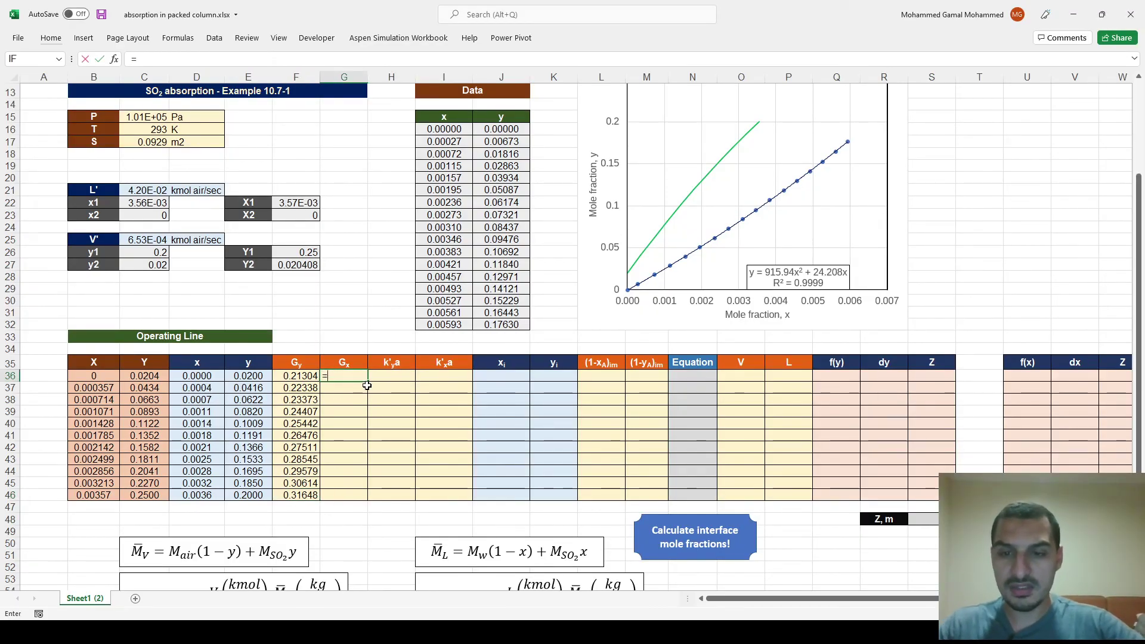
scroll(367, 386, "down", 3)
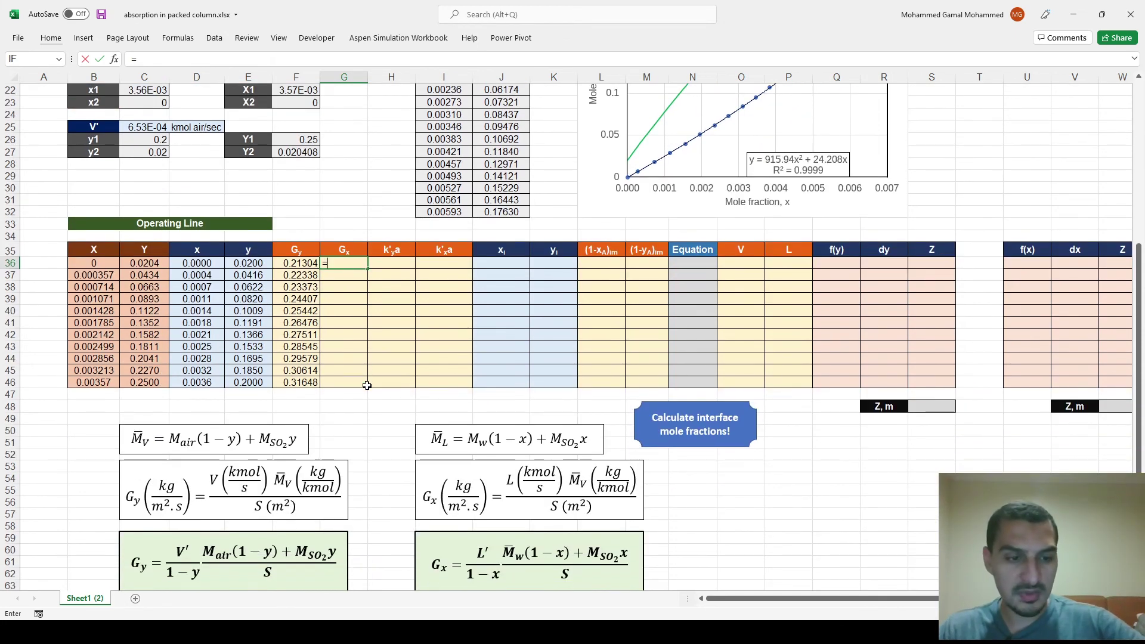
key("Escape")
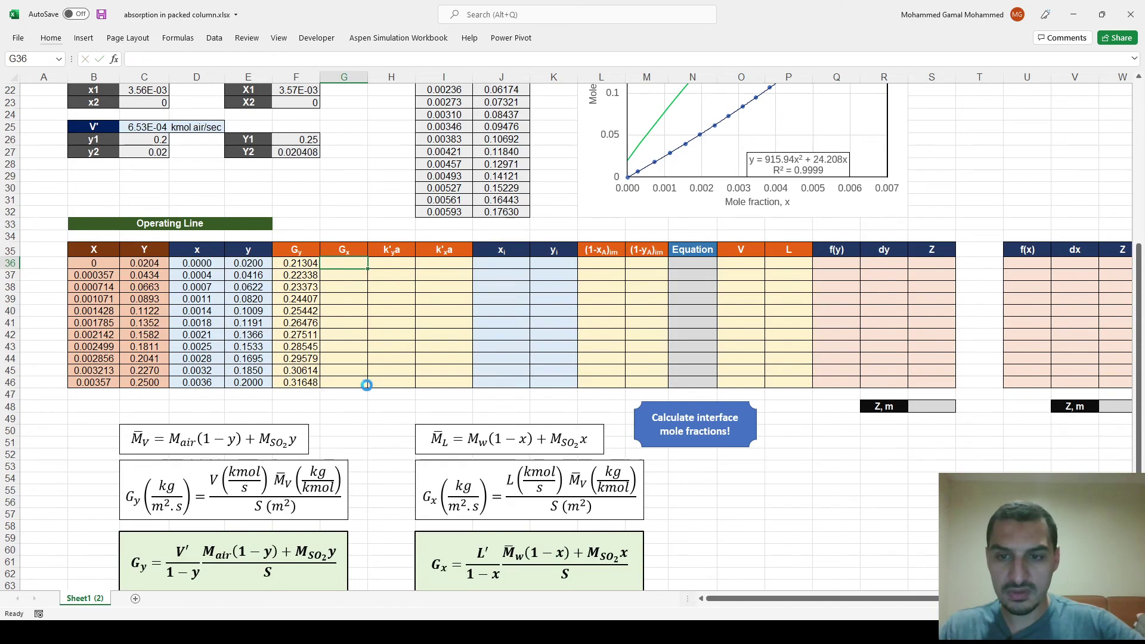
scroll(367, 386, "up", 7)
scroll(367, 386, "down", 1, "ctrl")
scroll(367, 386, "down", 4)
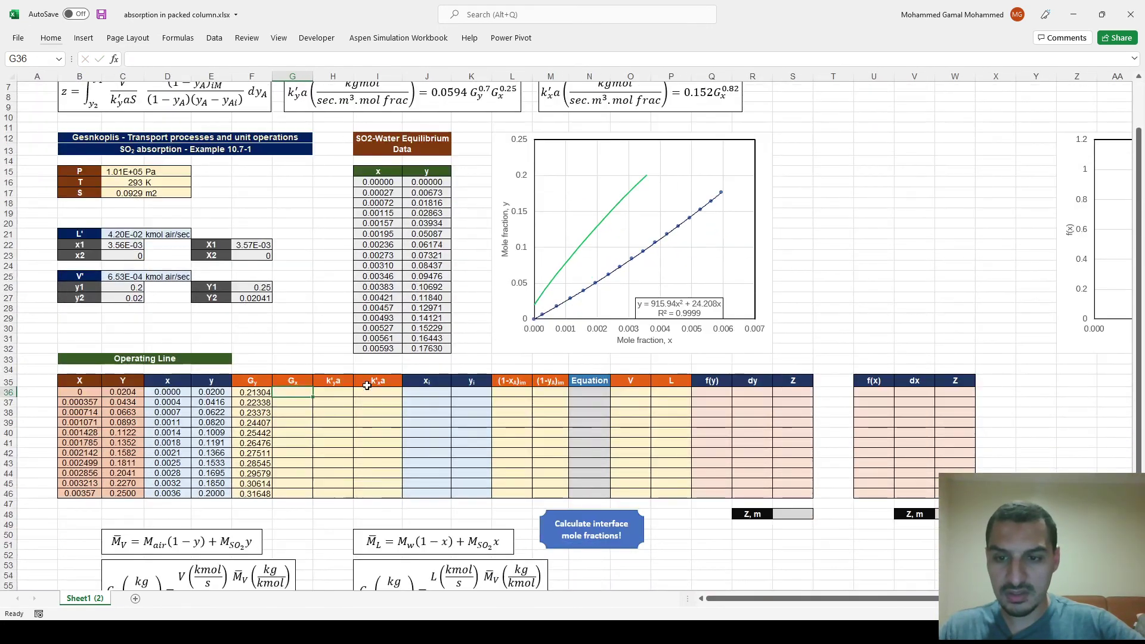
scroll(367, 386, "down", 1)
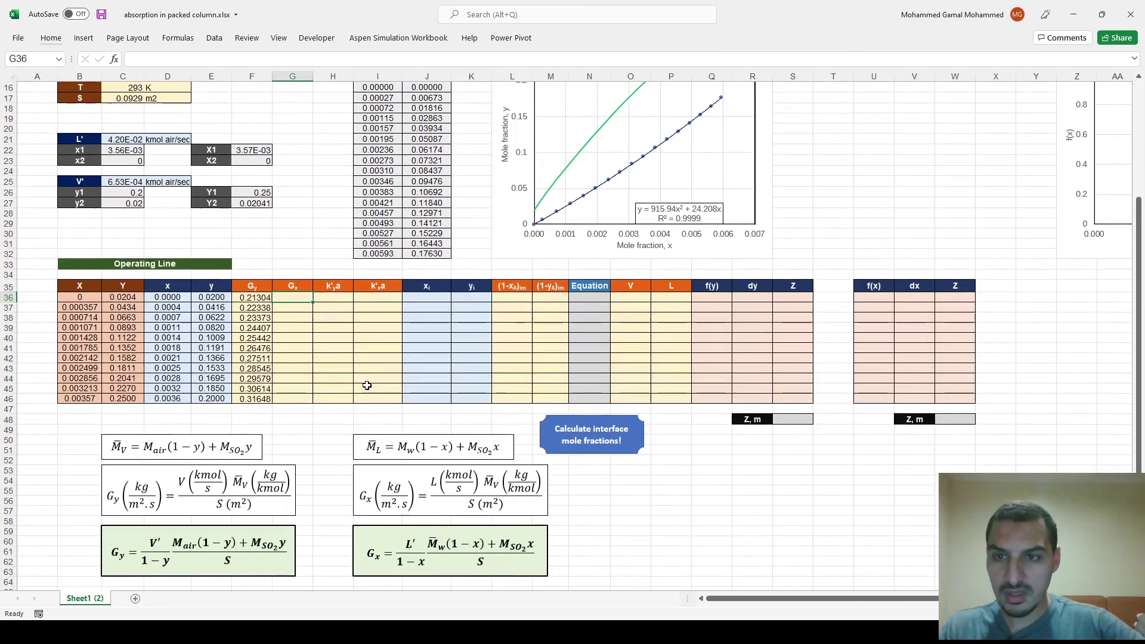
type("=")
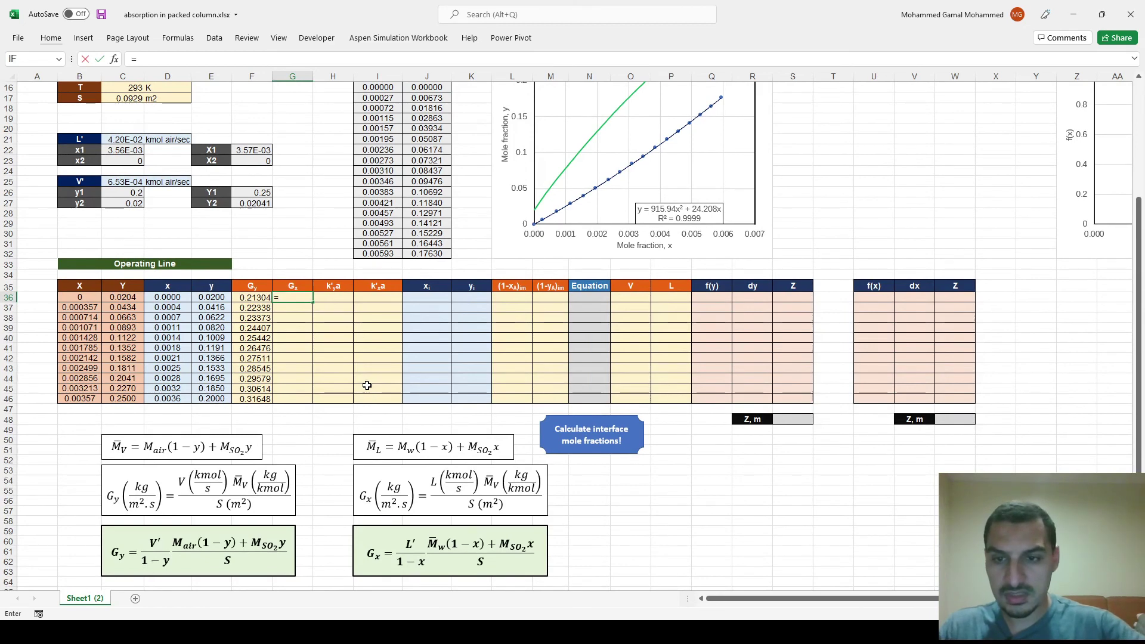
left_click(128, 140)
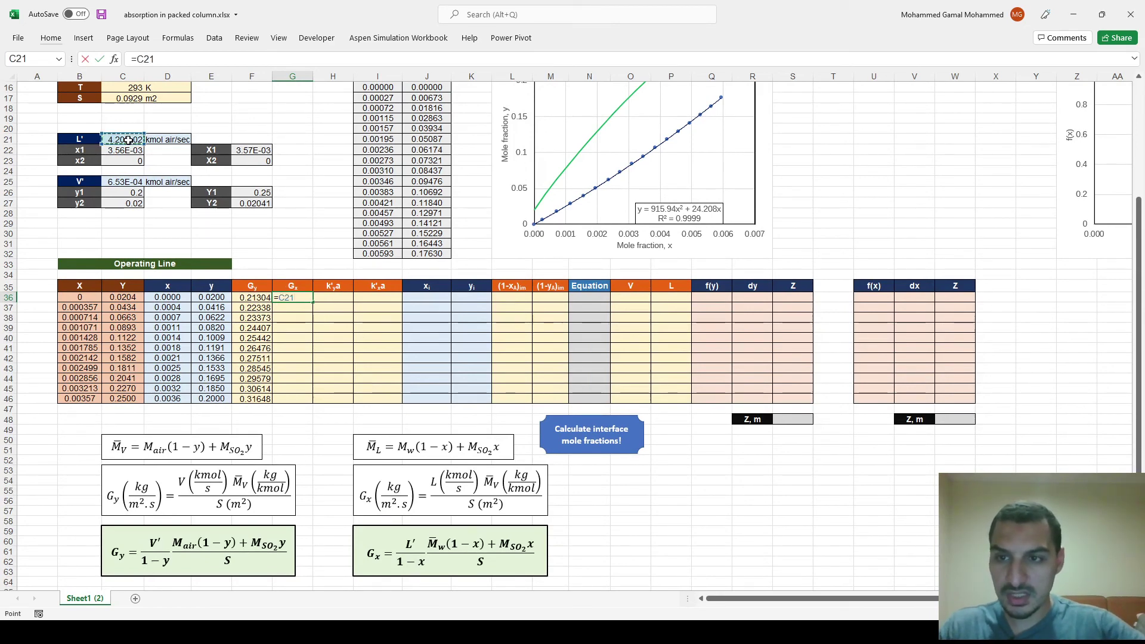
key("F4")
type("/")
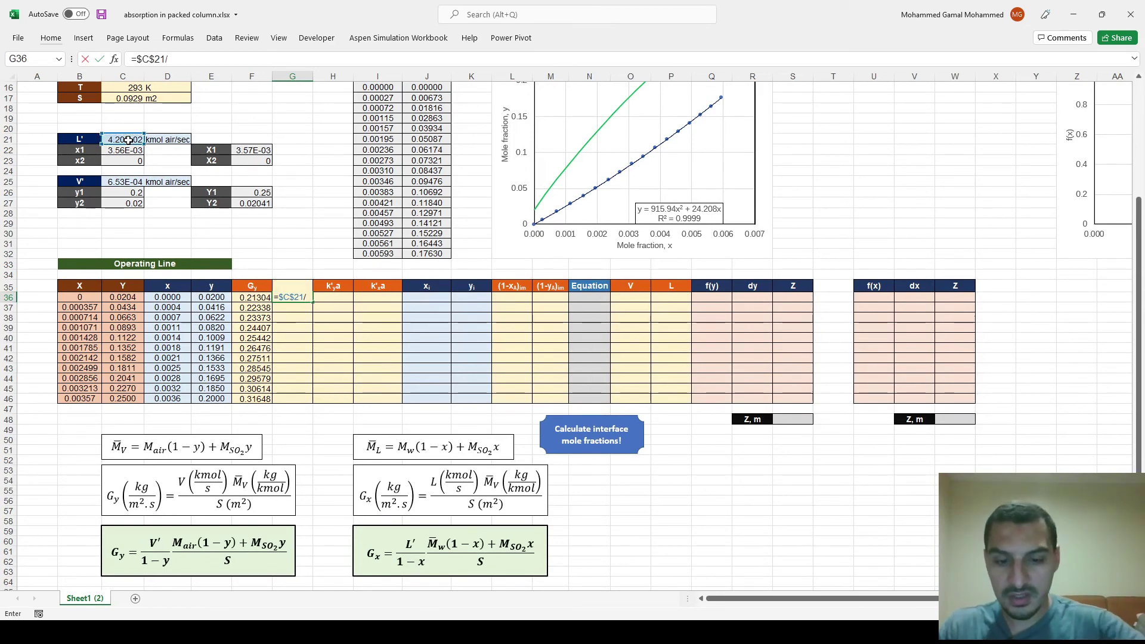
type("(1-")
key("Left")
key("Left")
key("Left")
type(")")
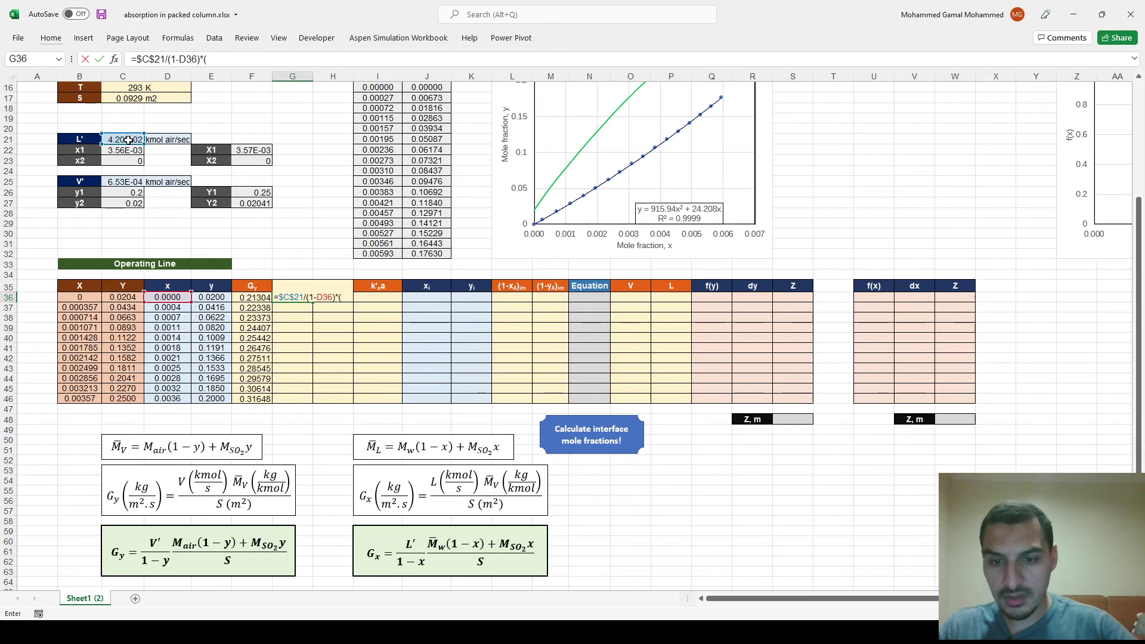
type("*(18")
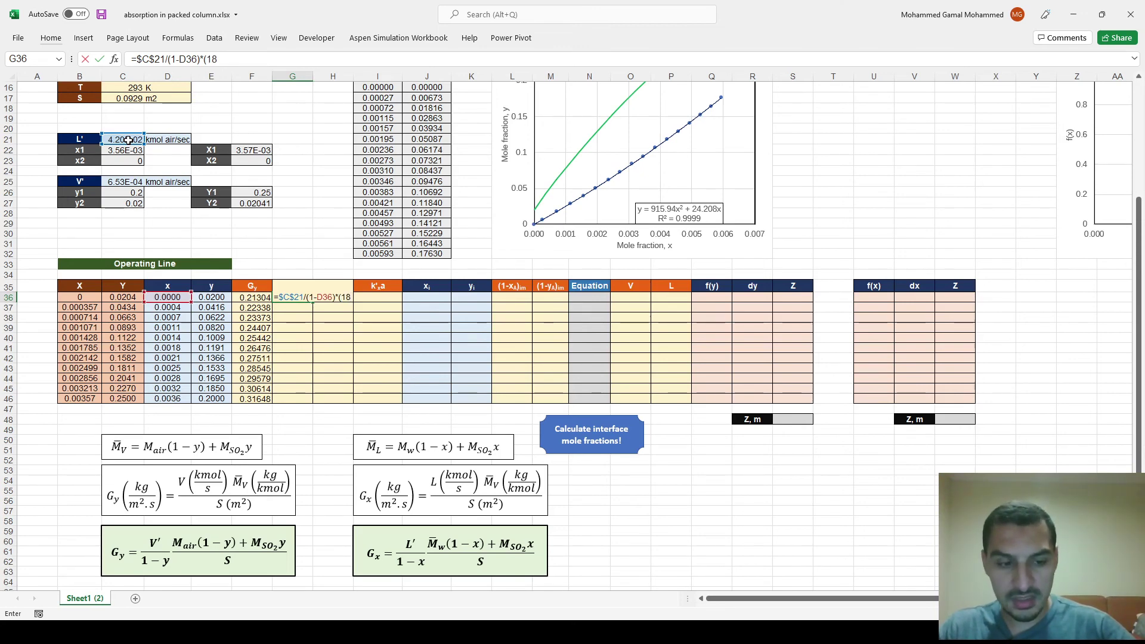
type("*(1-")
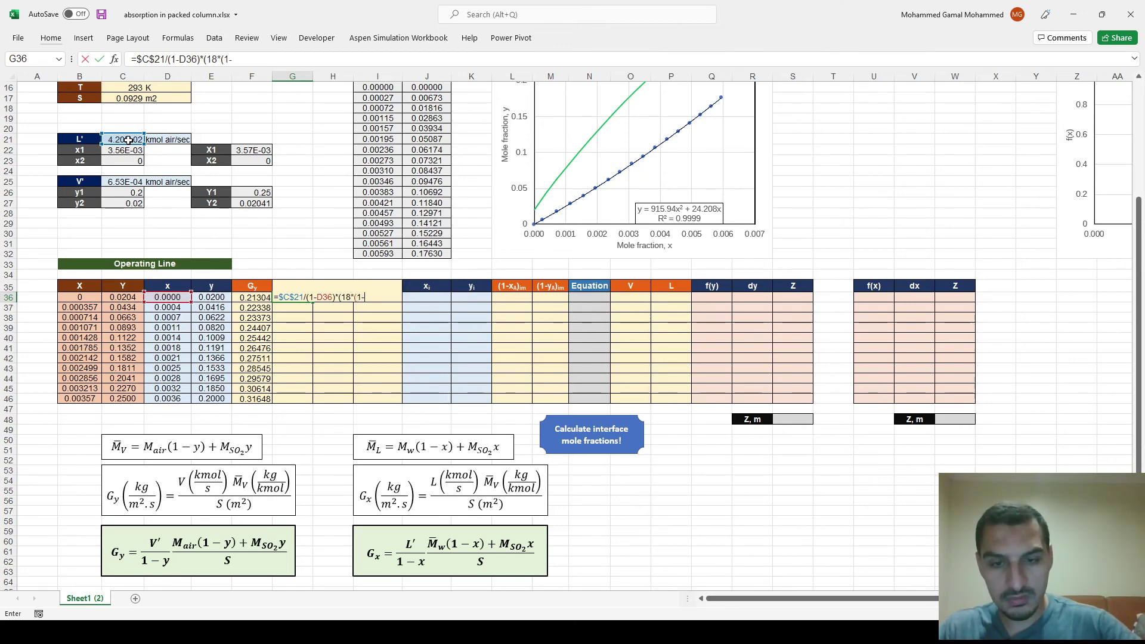
type("D36)")
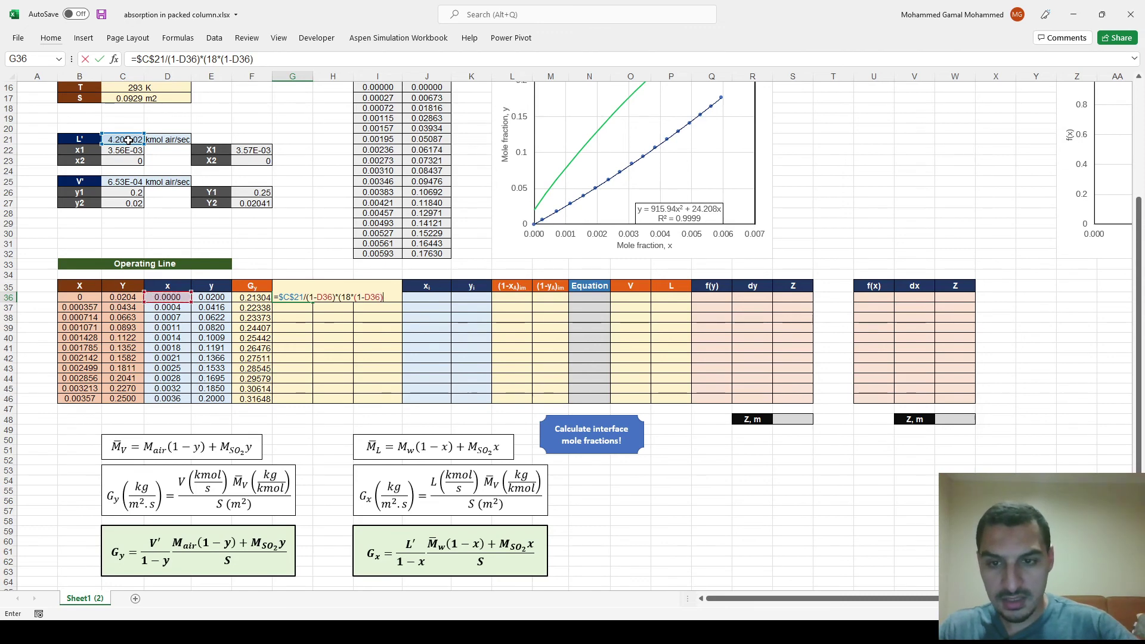
type("+64.1")
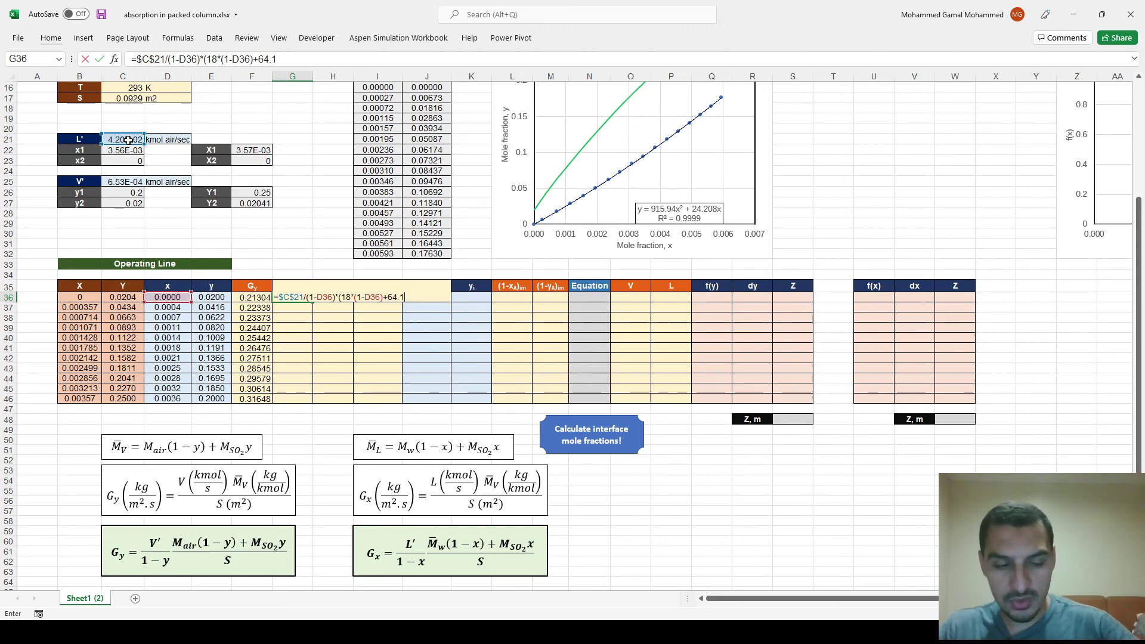
type("*")
Step: Finish the Gx formula with D36 and divide by the absolute area $C$17
key("Left")
key("Left")
key("Left")
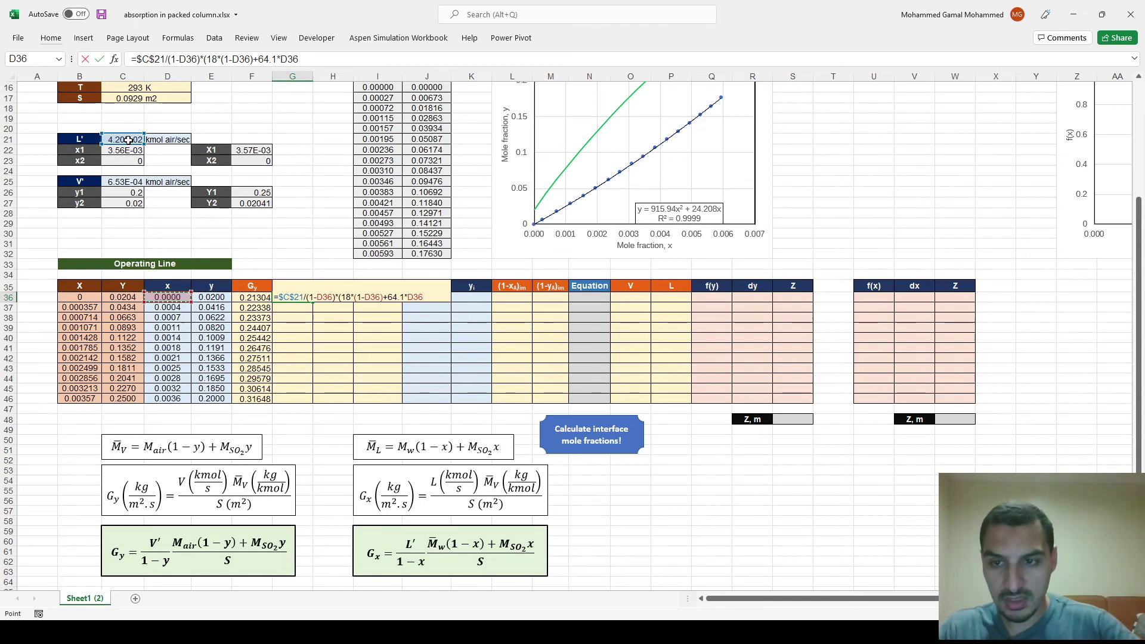
type(")/")
key("Up")
key("Up")
key("Up")
key("Up")
key("Up")
key("Up")
key("Up")
key("Up")
key("Up")
key("Up")
key("Up")
key("Up")
key("Up")
key("Up")
key("Up")
key("Up")
key("Up")
key("Up")
key("Left")
key("Left")
key("Left")
key("Left")
key("Left")
key("Up")
key("Right")
key("F5")
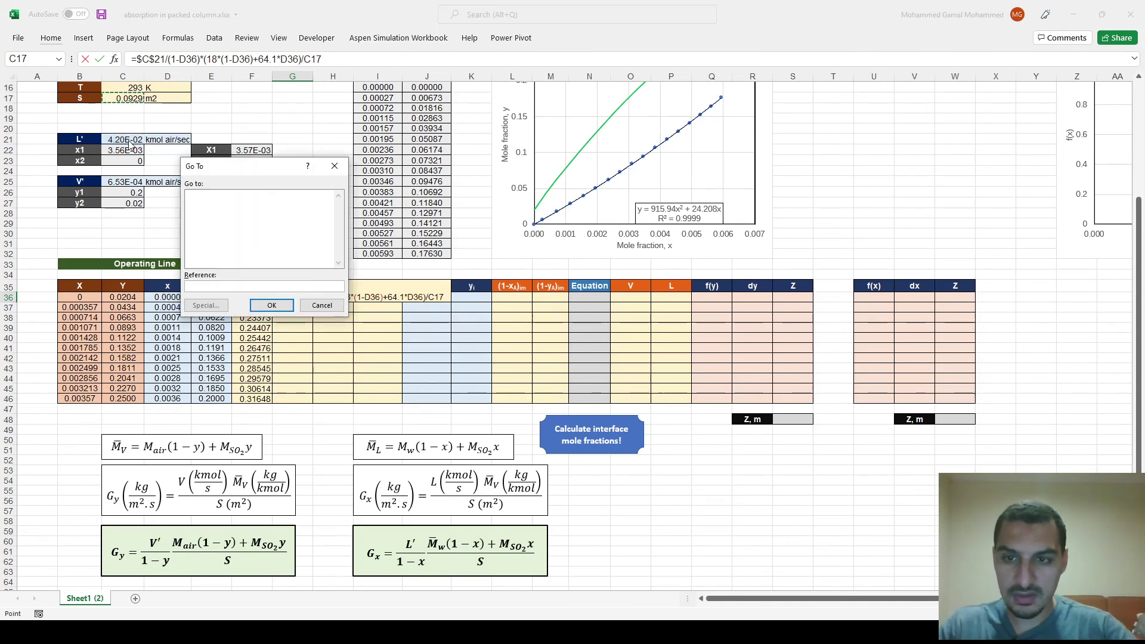
key("Escape")
key("F4")
key("Return")
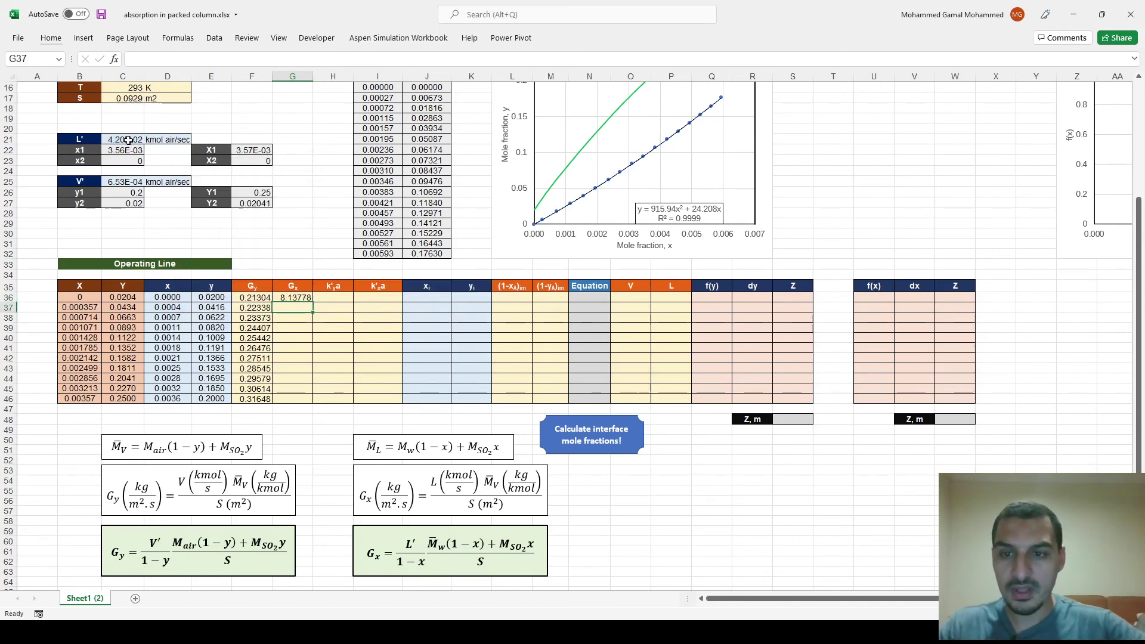
Step: Fill Gx down to row 46 (8.13778–8.24123) and compare with the textbook's 8.138–8.241
left_click(285, 295)
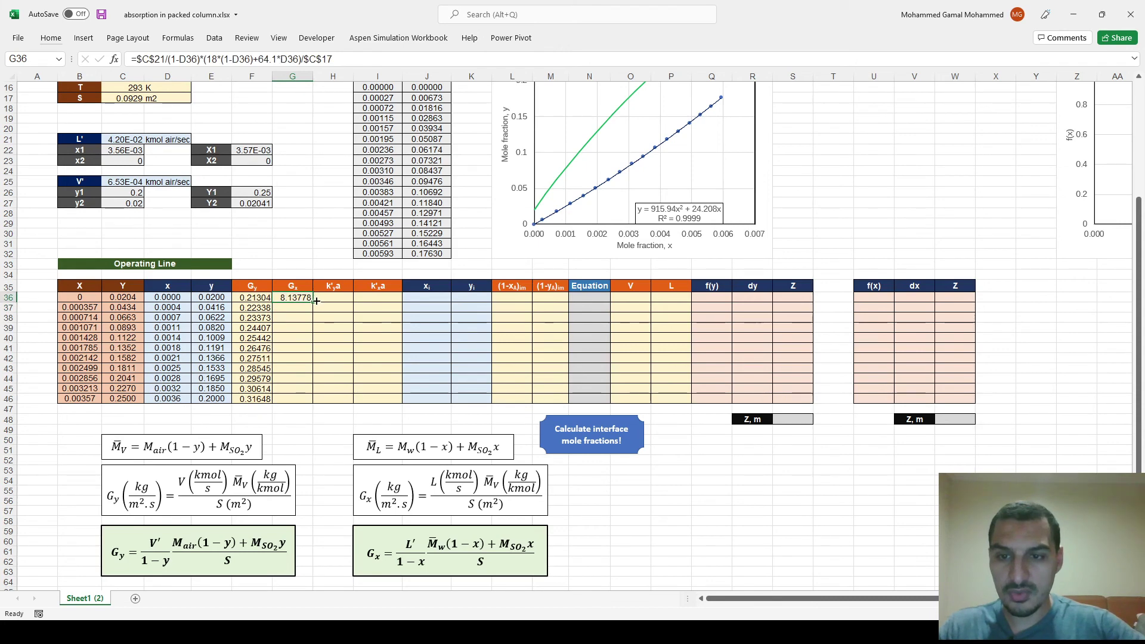
double_click(312, 302)
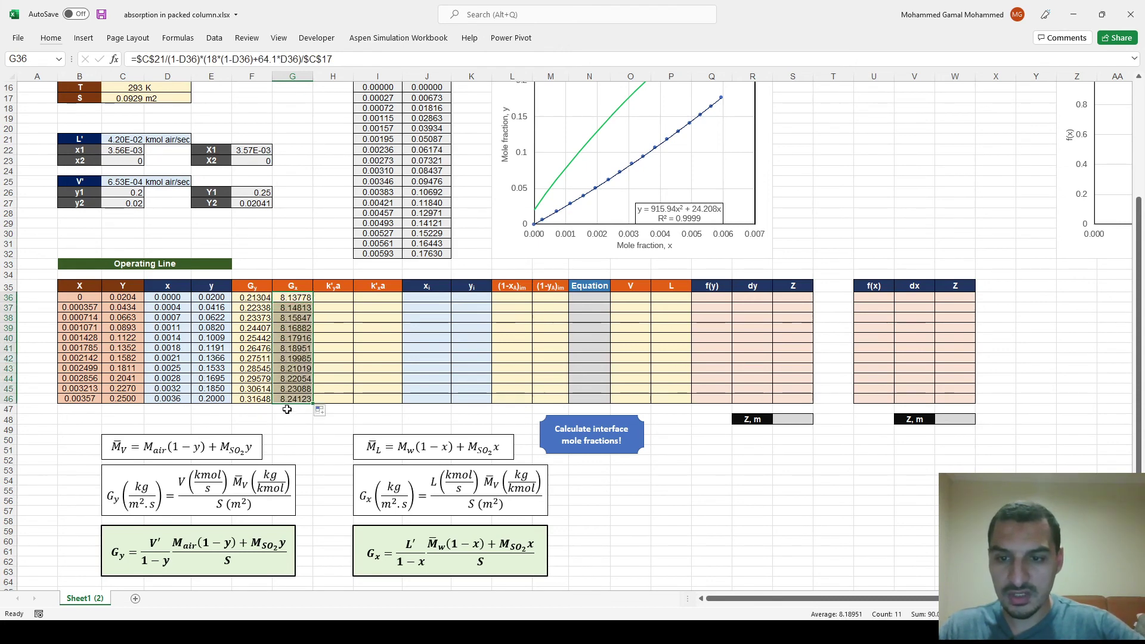
key("alt+Tab")
left_click_drag(493, 351, 465, 456)
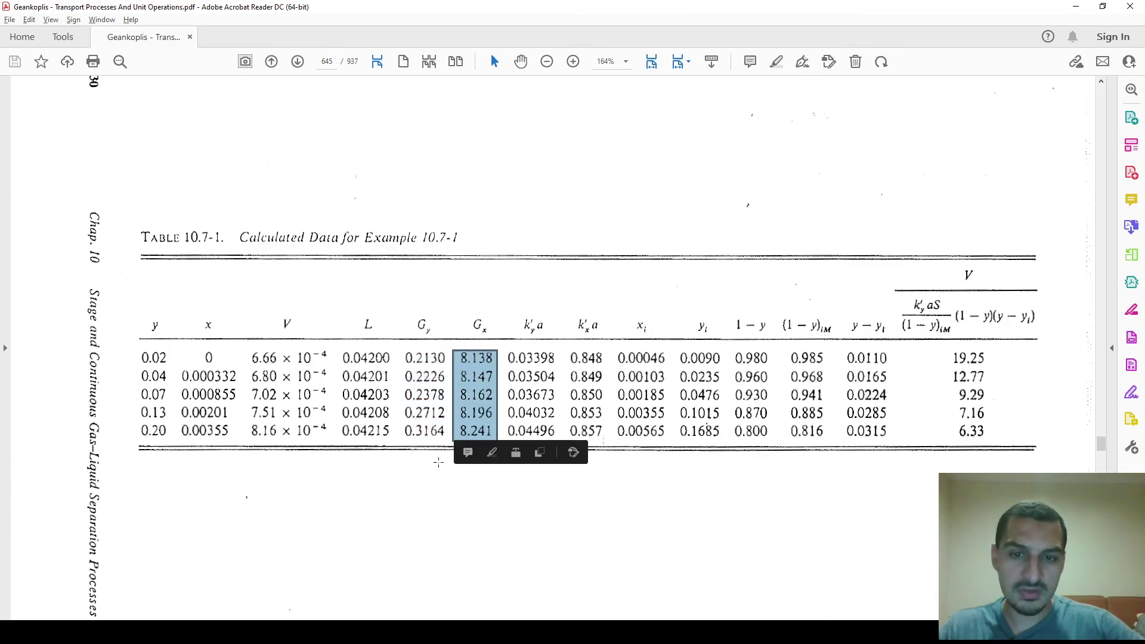
key("alt+Tab")
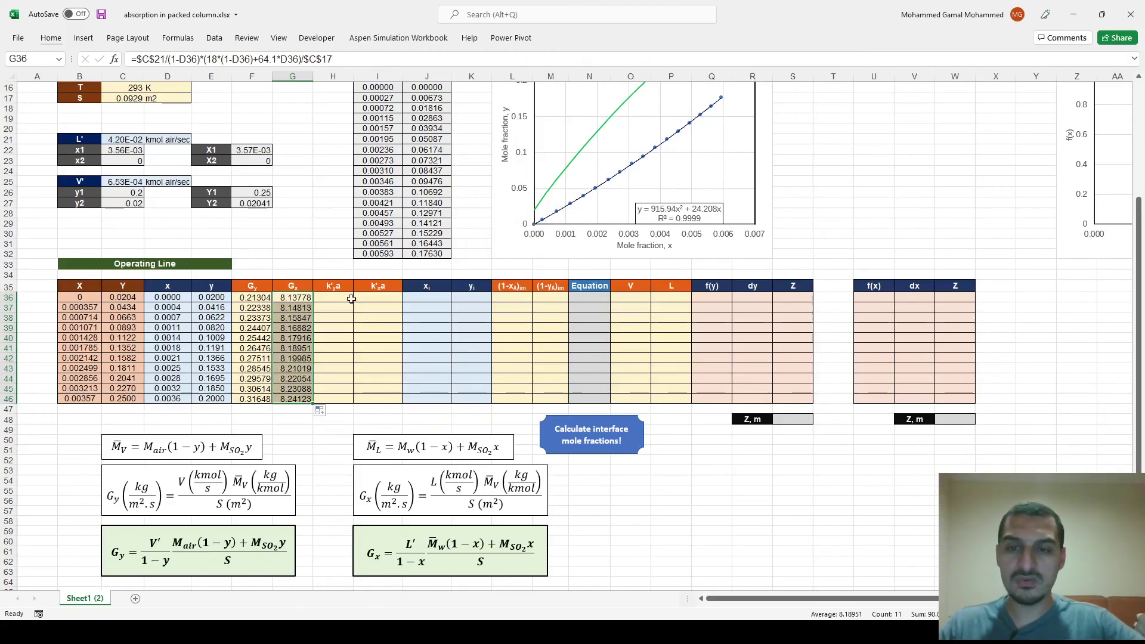
Step: Enter a k'ya formula in H36 combining 0.0594, Gy (F36) and Gx (G36)
left_click(352, 300)
scroll(346, 298, "up", 2)
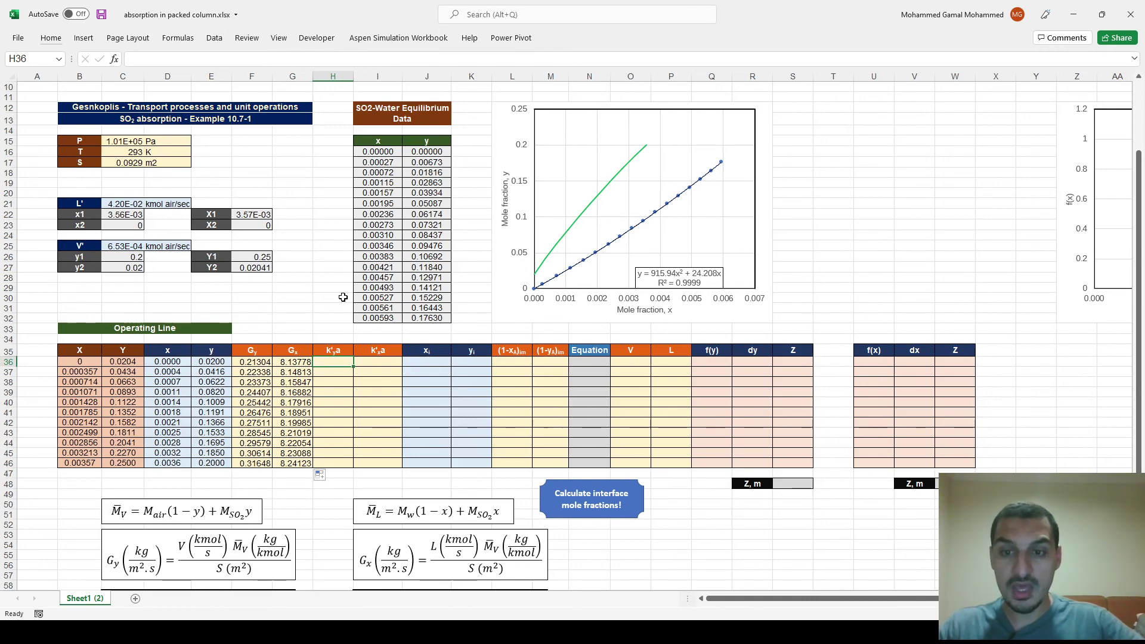
scroll(343, 322, "up", 2, "ctrl")
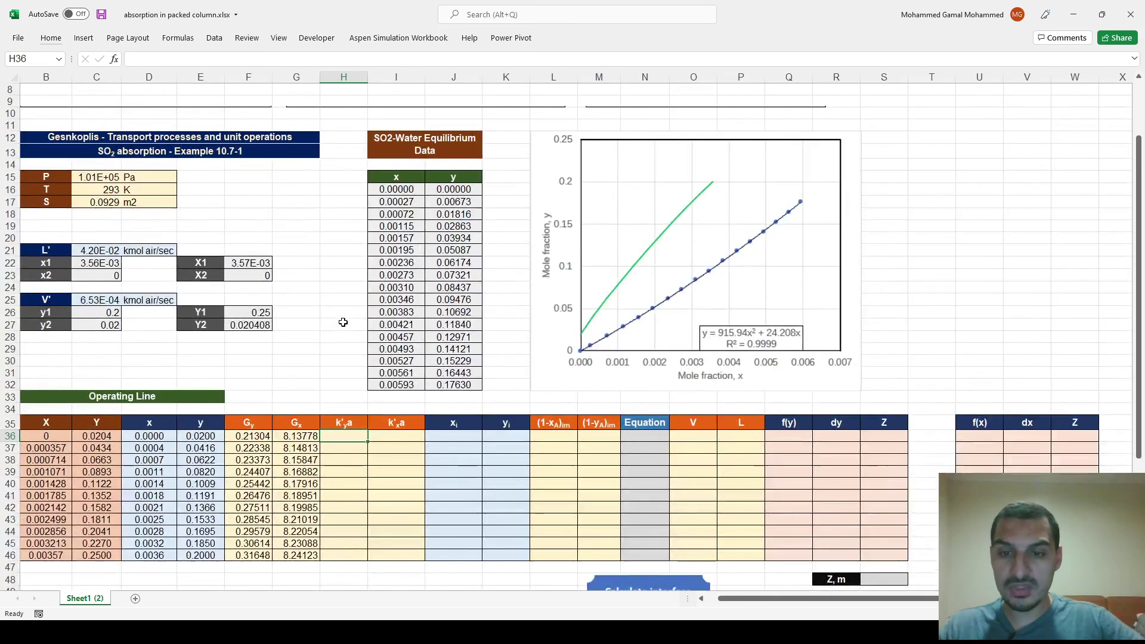
scroll(343, 322, "up", 3)
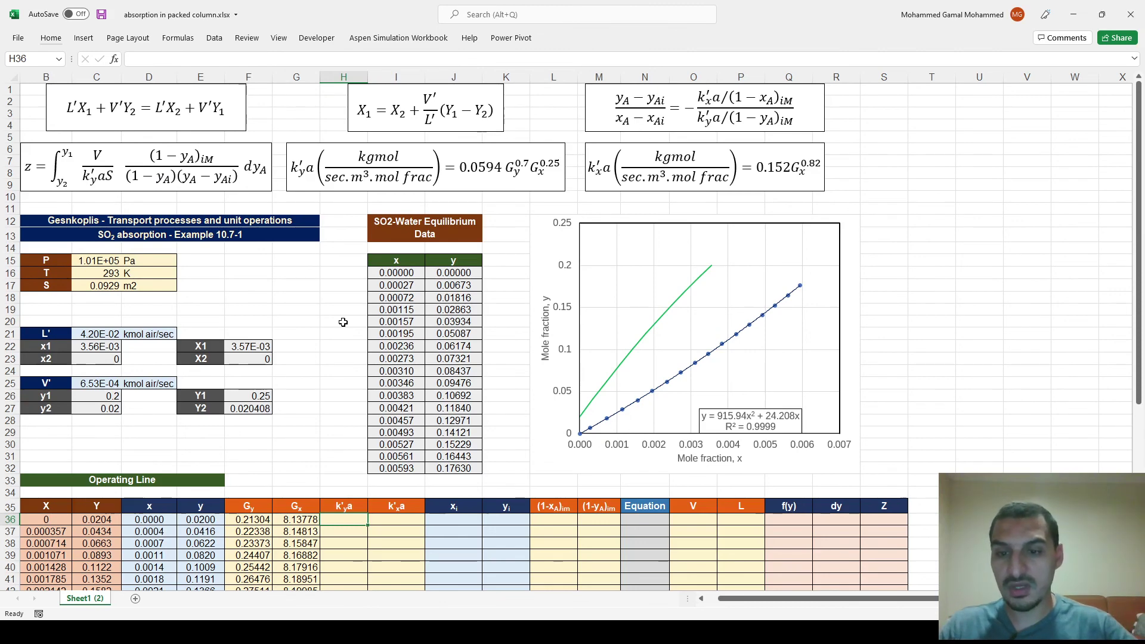
scroll(343, 322, "left", 1)
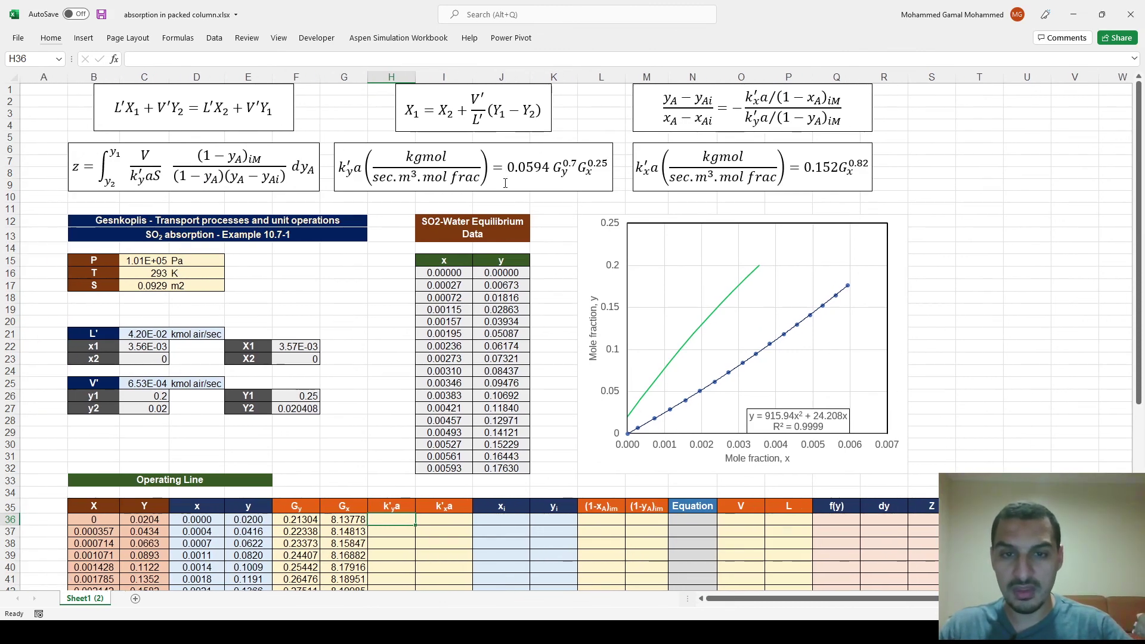
type("=")
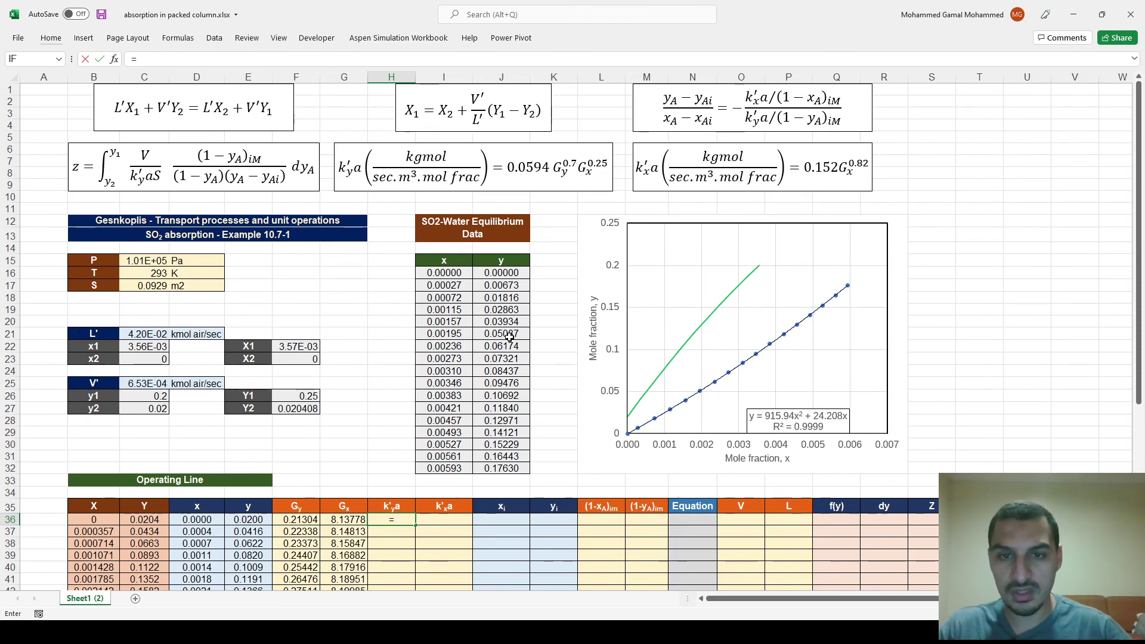
type("0.0594*")
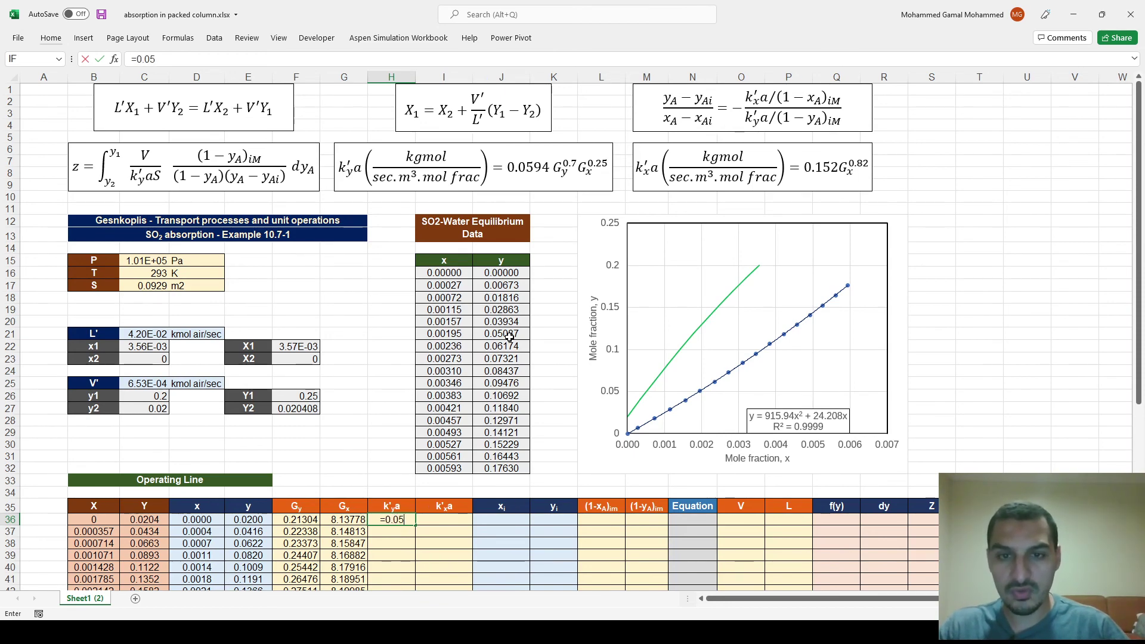
key("Left")
key("Left")
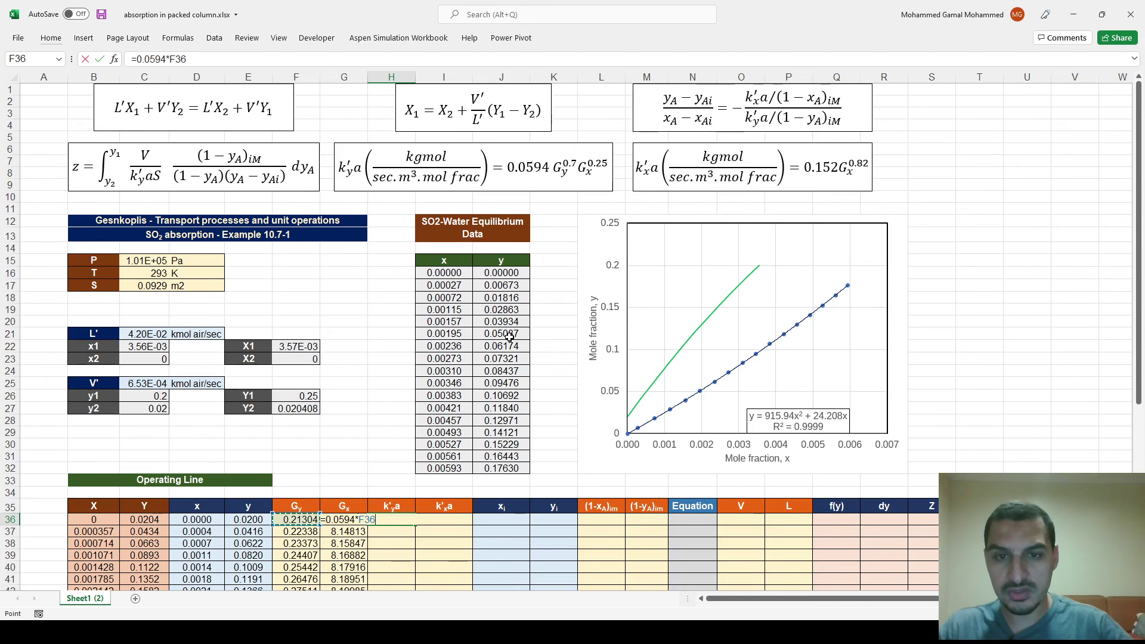
type("^0.")
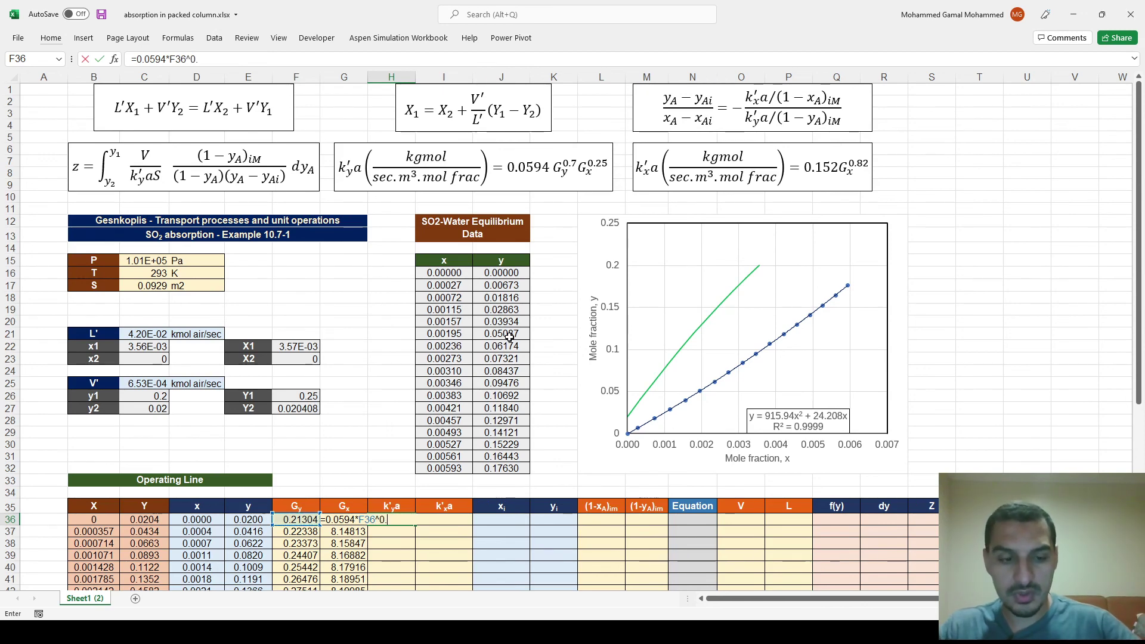
type("7+")
key("Left")
type("^0.25")
key("Tab")
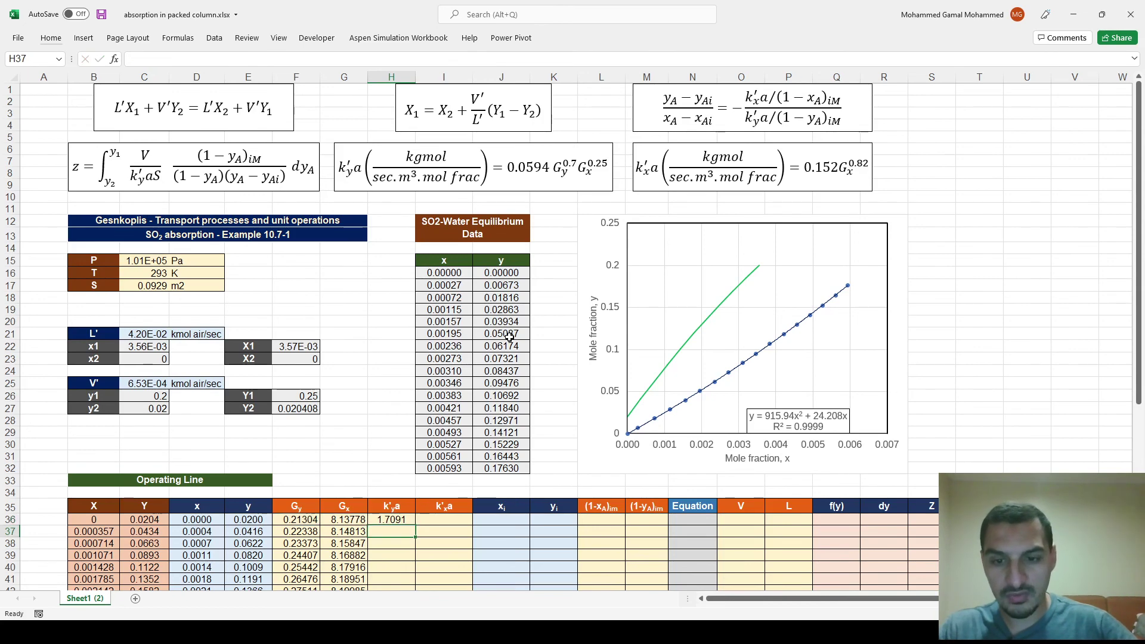
Step: Correct the H36 formula to =0.0594*F36^0.7*G36^0.25
key("Left")
key("F2")
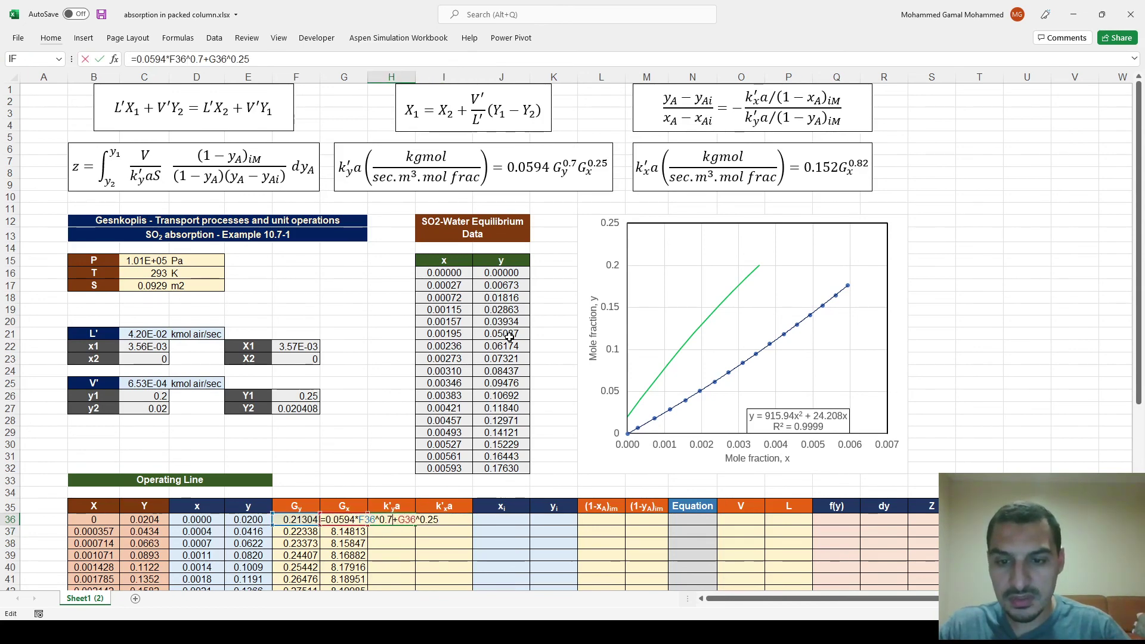
key("BackSpace")
type("*")
key("Tab")
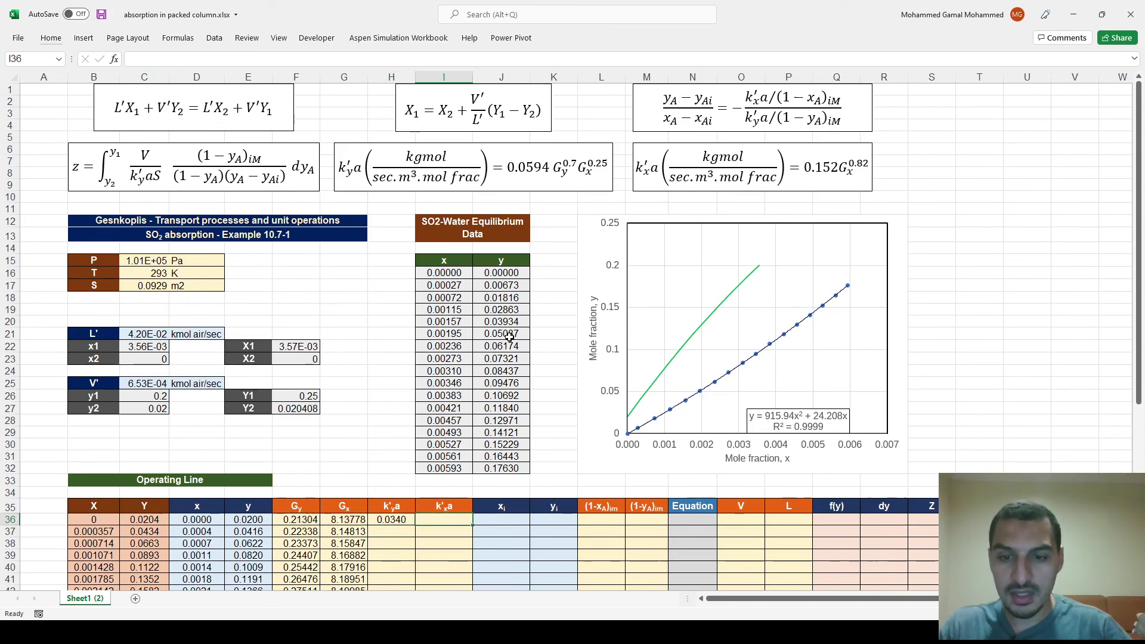
Step: Enter k'xa as =.152*G36^0.82 in I36 and fill both formulas down to row 46
type("=.152*")
key("Left")
key("Left")
type("^0.82")
key("ctrl+Return")
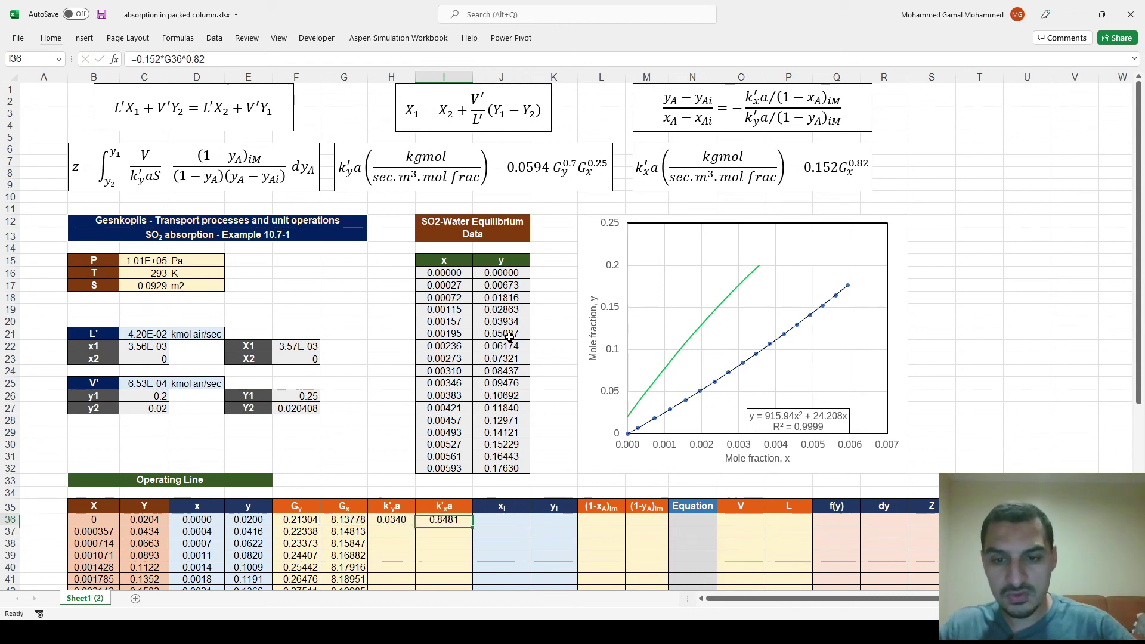
key("shift+Left")
scroll(507, 352, "down", 4)
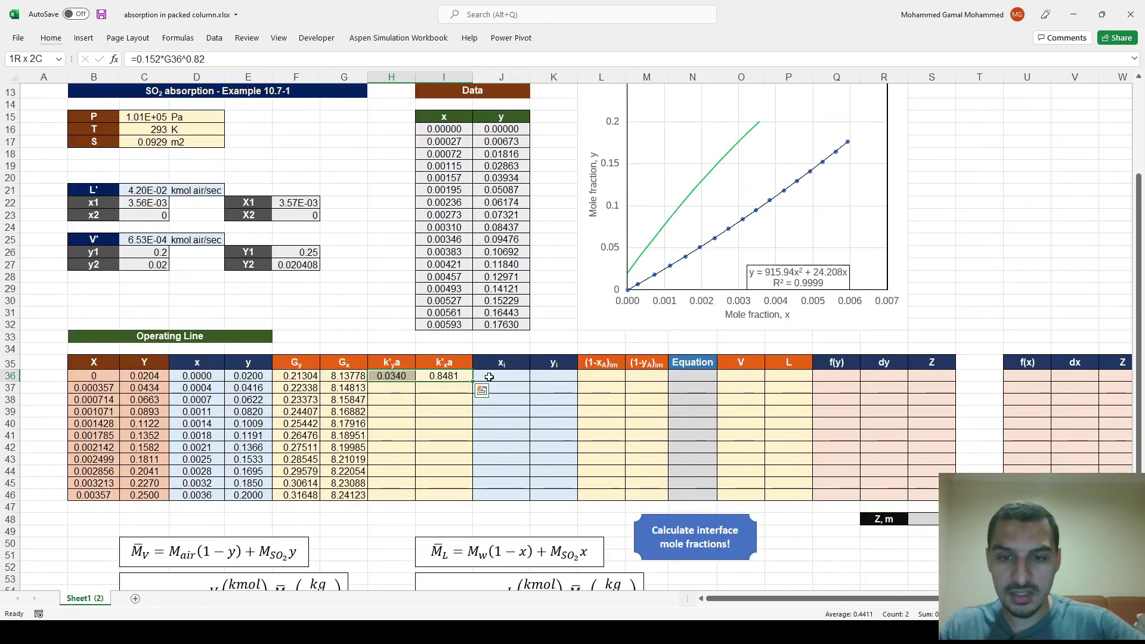
left_click_drag(473, 382, 470, 502)
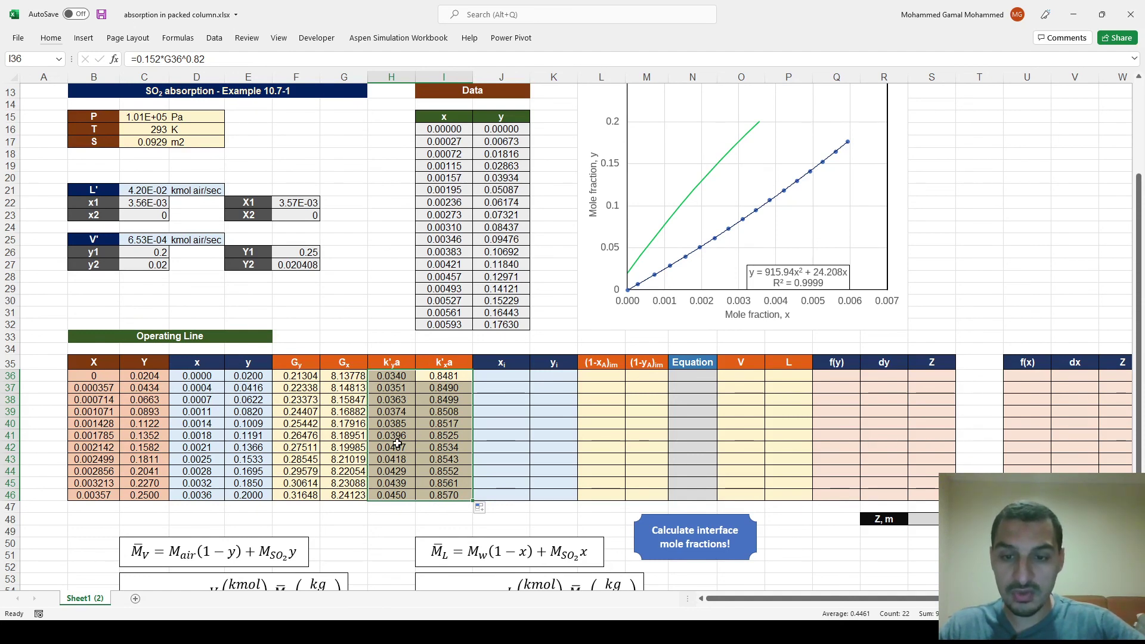
Step: Compare the results against the k'ya and k'xa columns of textbook Table 10.7-1
key("alt+Tab")
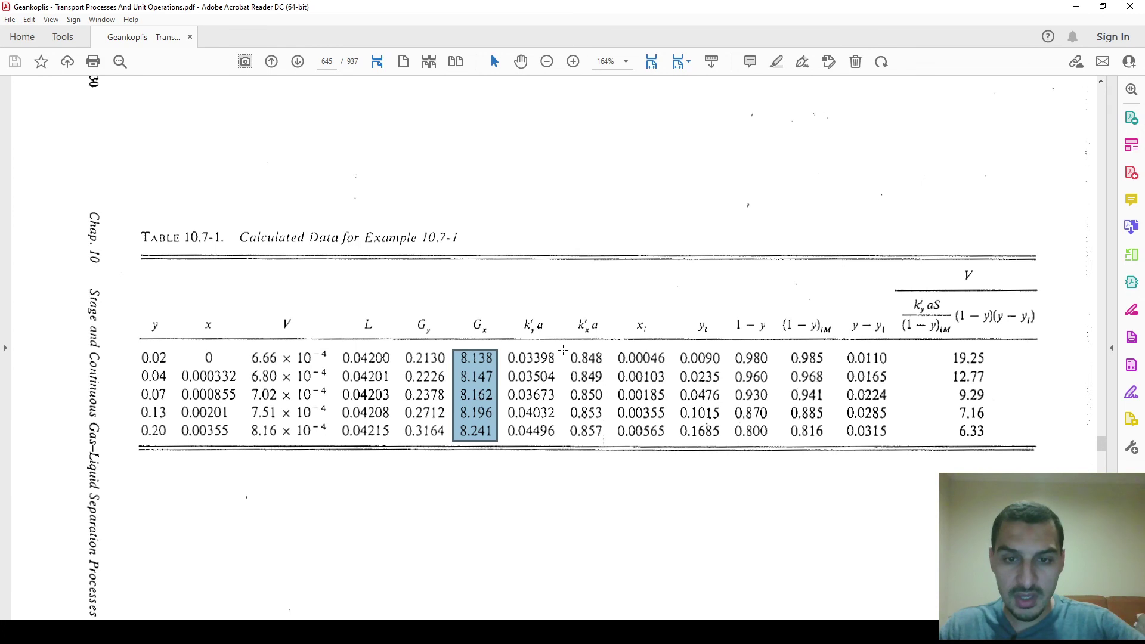
left_click_drag(557, 348, 501, 440)
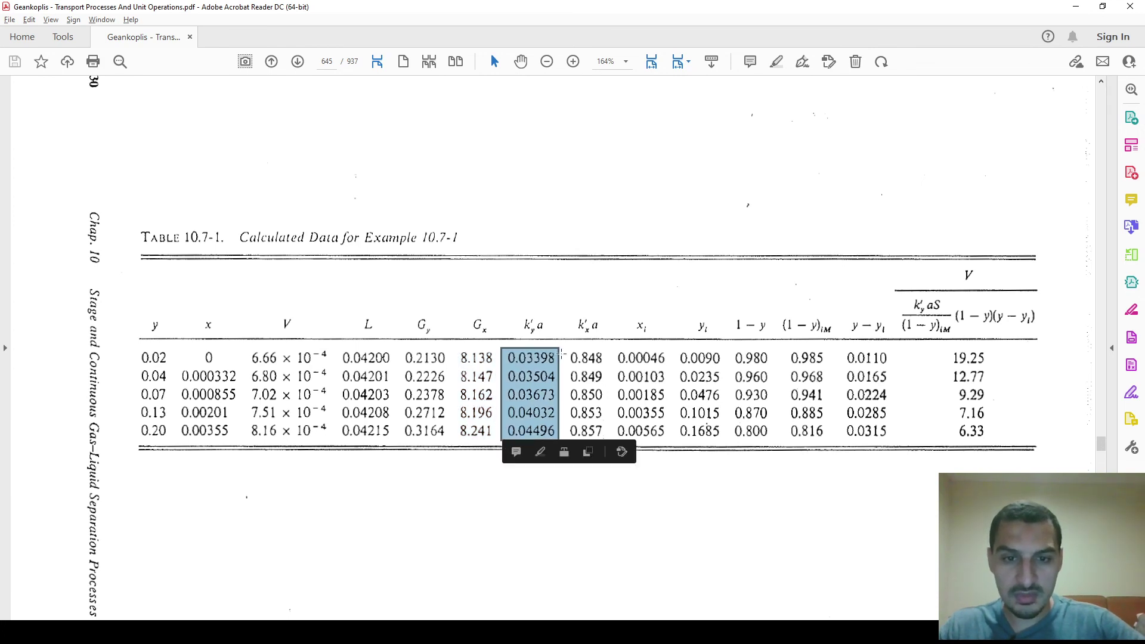
left_click_drag(567, 350, 611, 450)
key("alt+Tab")
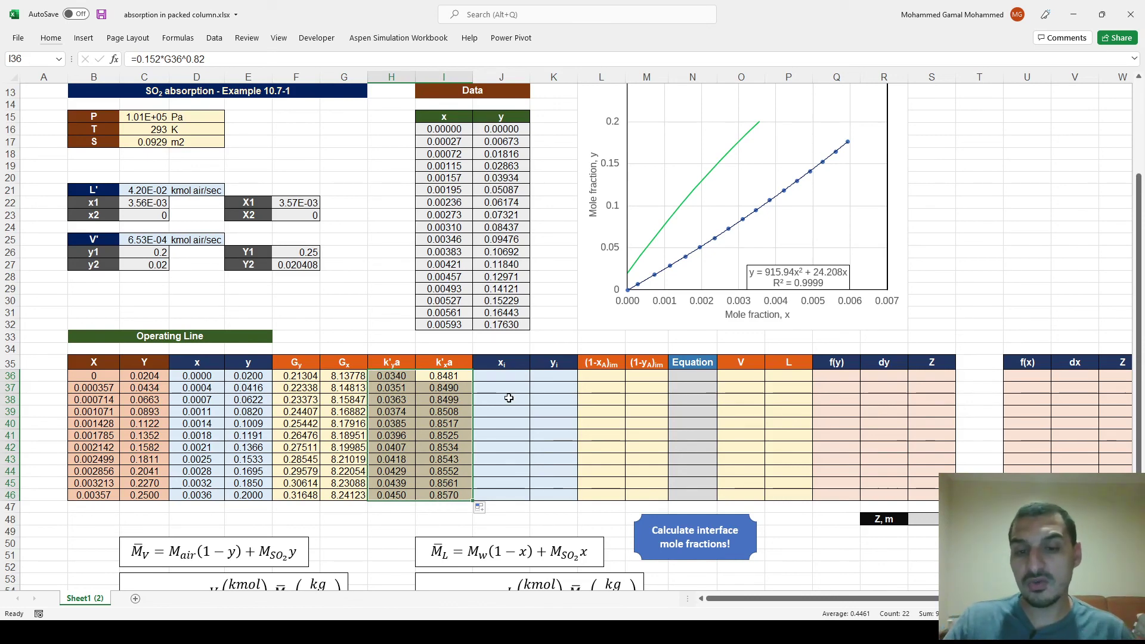
Step: Save the workbook with J36, the first interface mole-fraction cell, selected
scroll(509, 398, "up", 4)
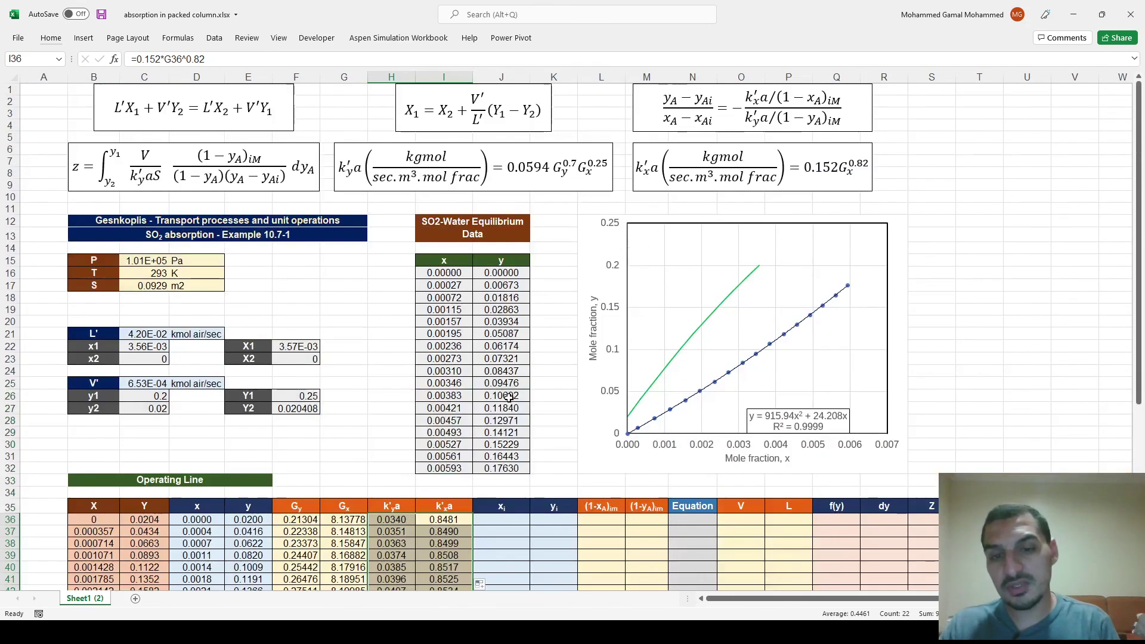
left_click(499, 519)
key("ctrl+s")
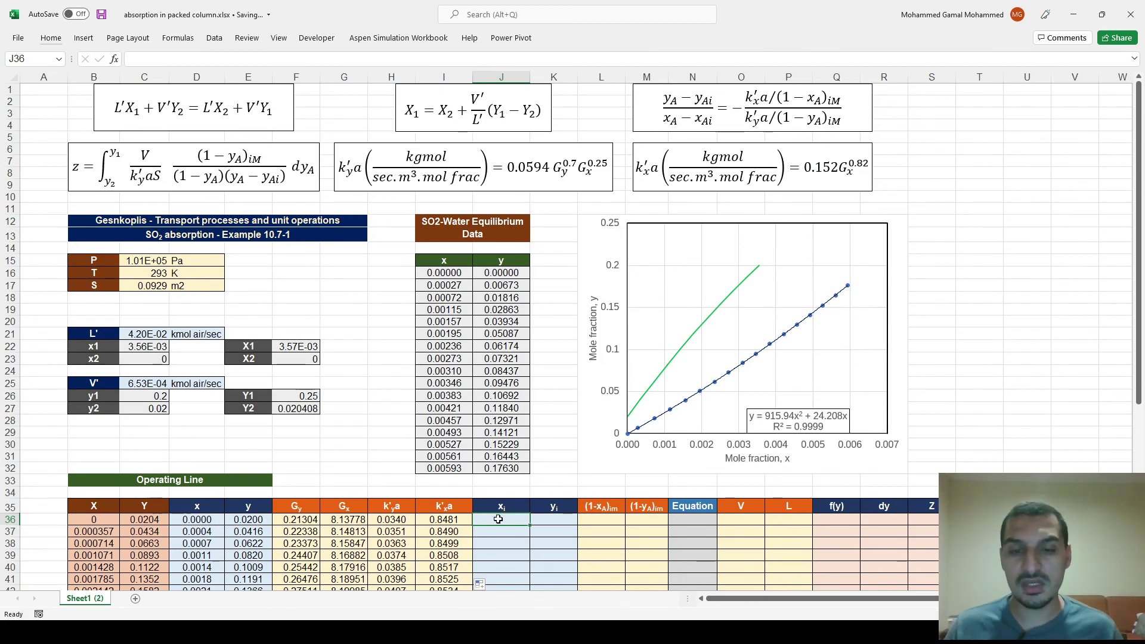